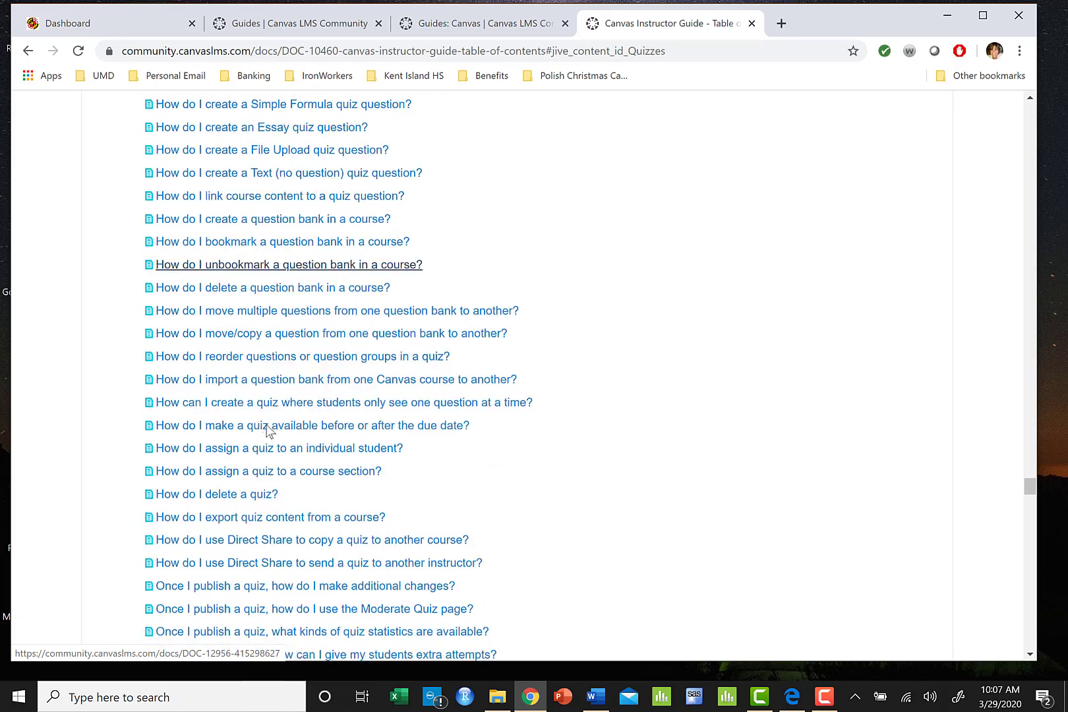
Examine the Quizzes lessons and the list of topics in the Canvas Instructor Guide table of contents.
scroll(267, 432, "up", 10)
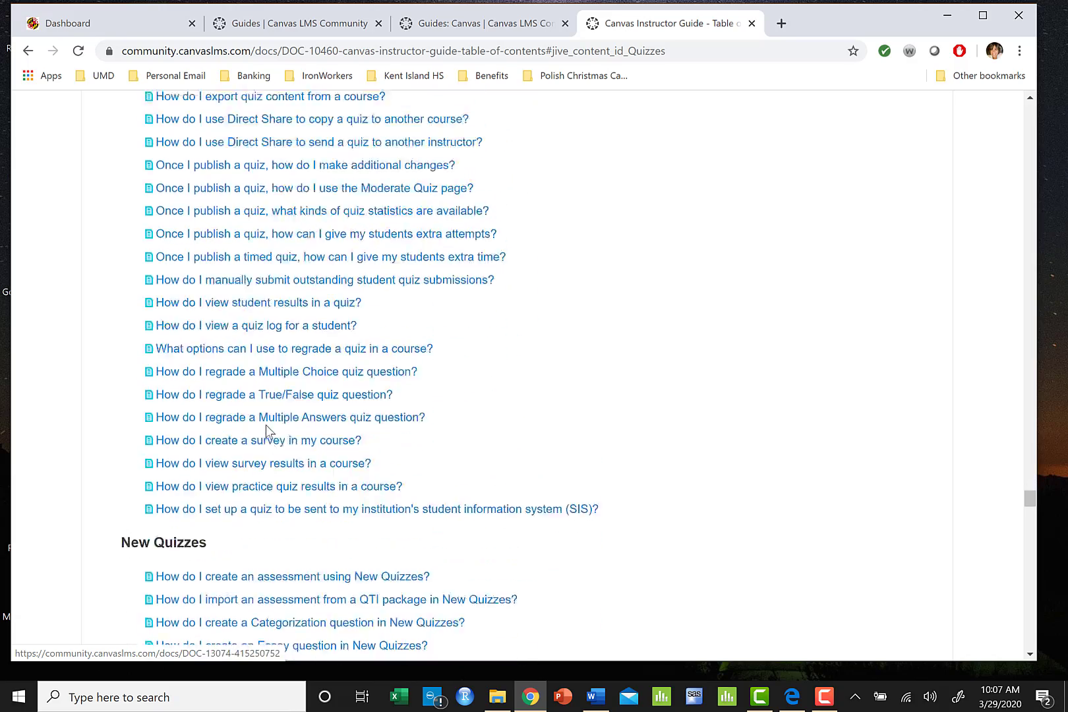
scroll(267, 432, "up", 5)
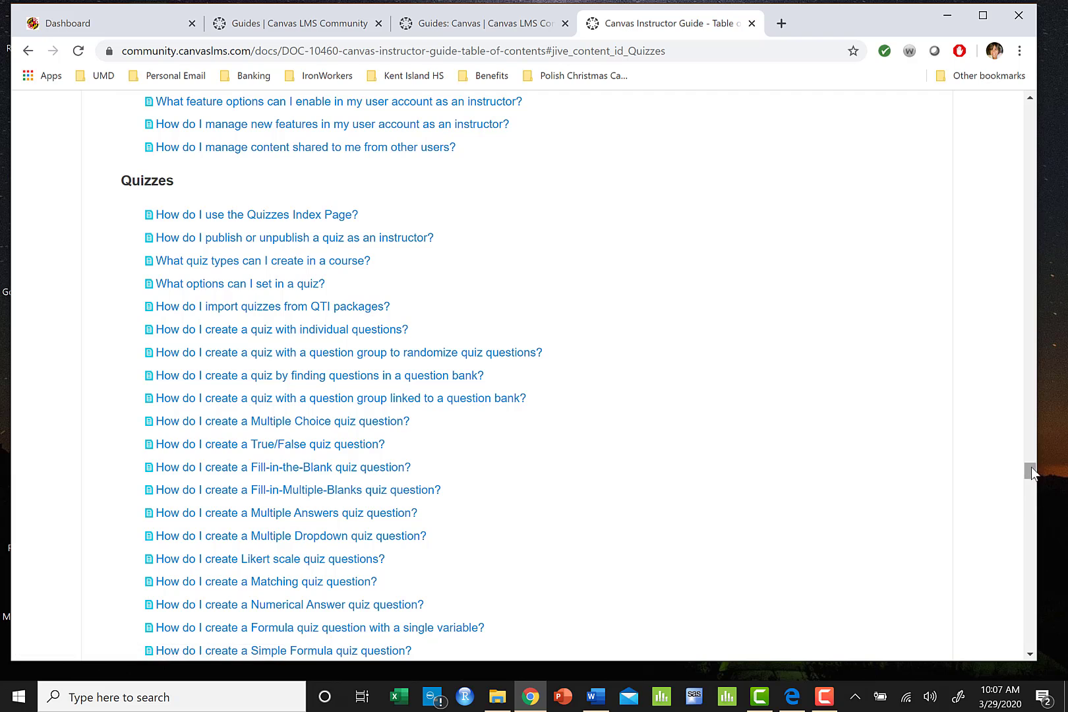
left_click_drag(1029, 471, 1022, 128)
scroll(1022, 130, "up", 5)
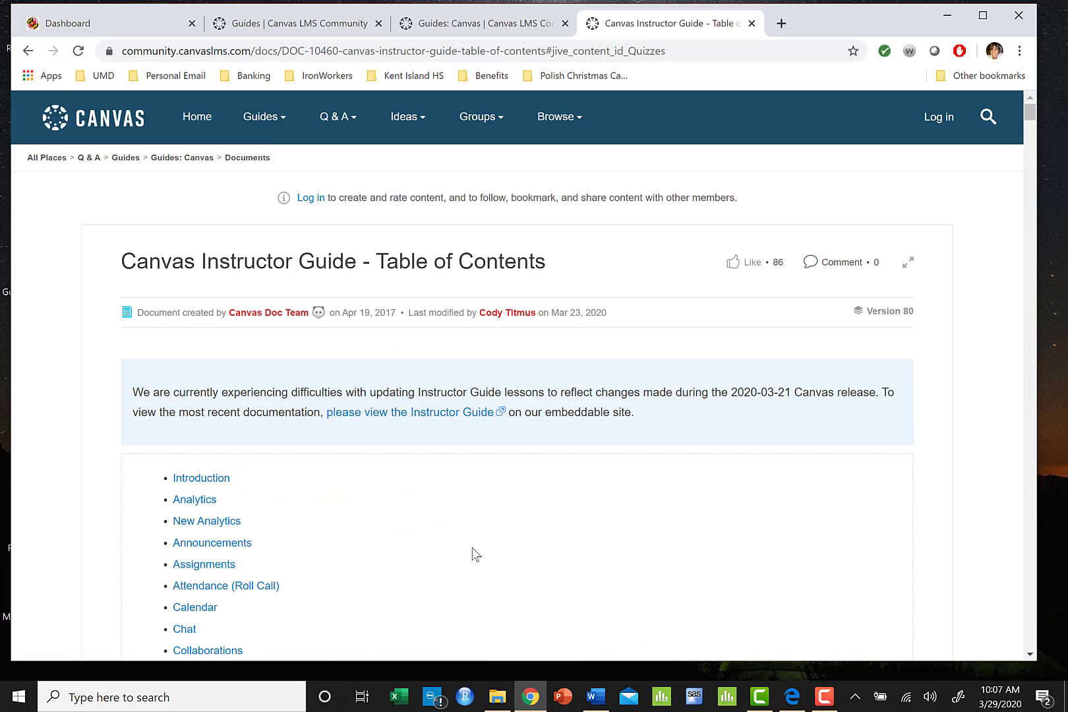
scroll(472, 555, "down", 5)
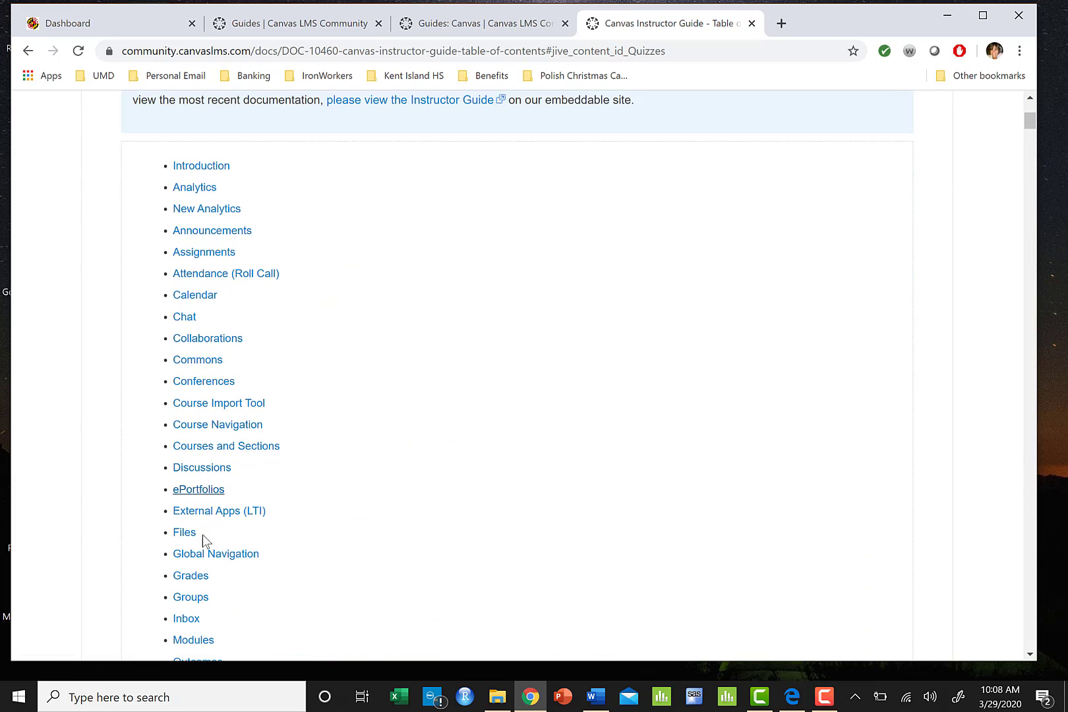
scroll(297, 557, "down", 2)
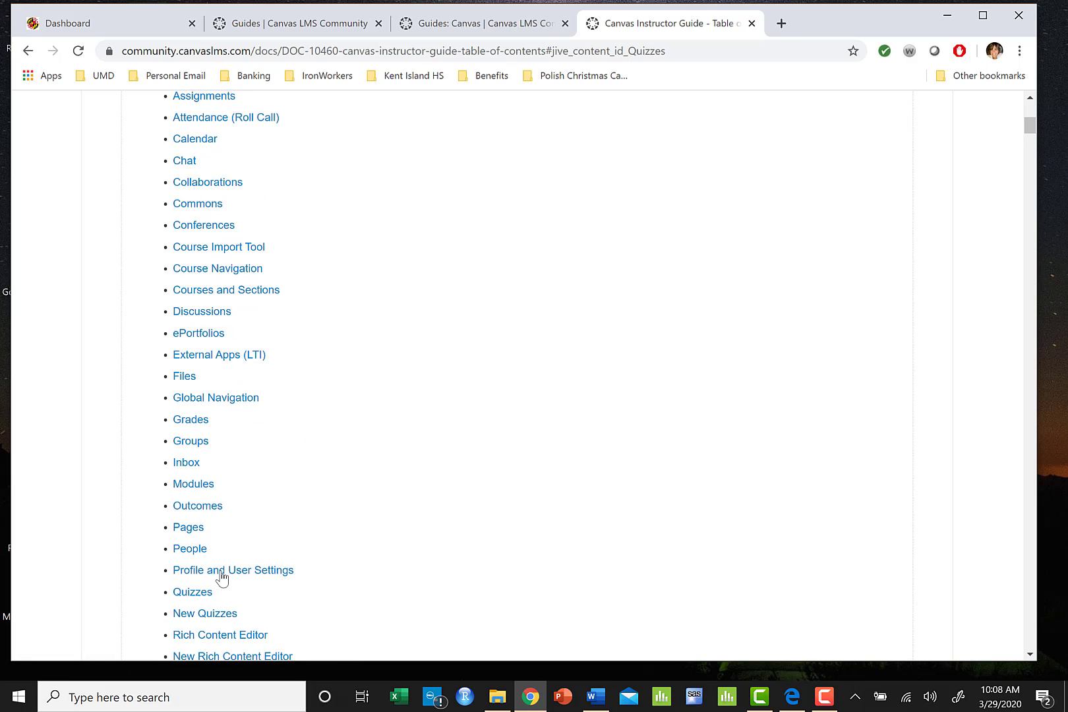
scroll(261, 642, "down", 1)
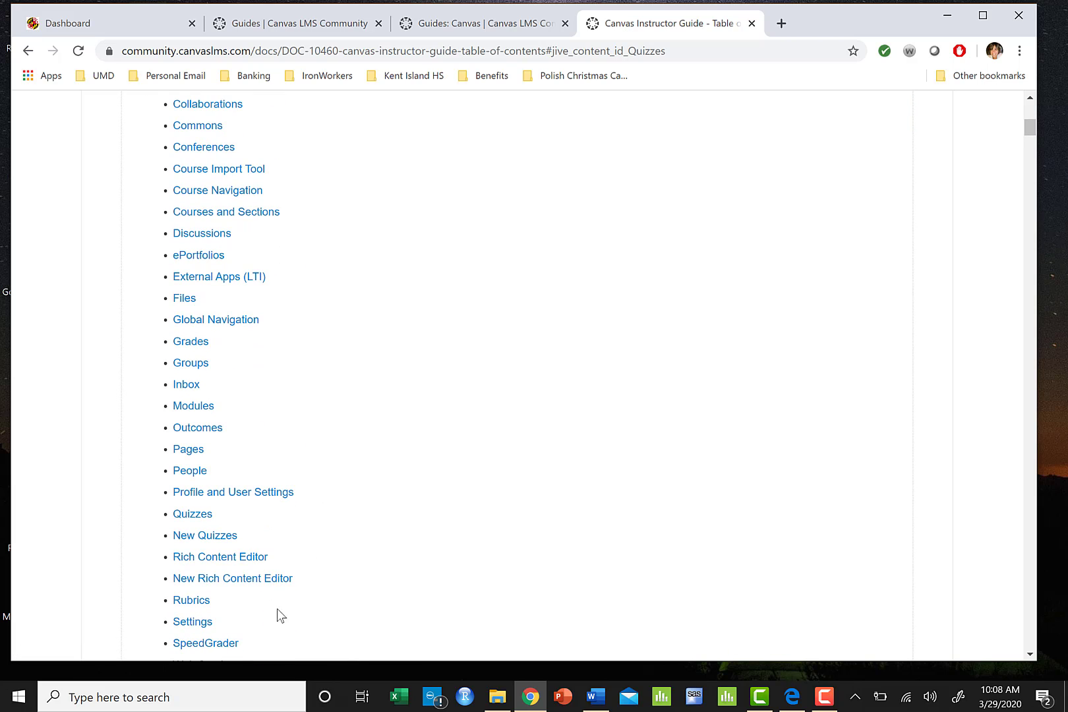
scroll(294, 601, "down", 1)
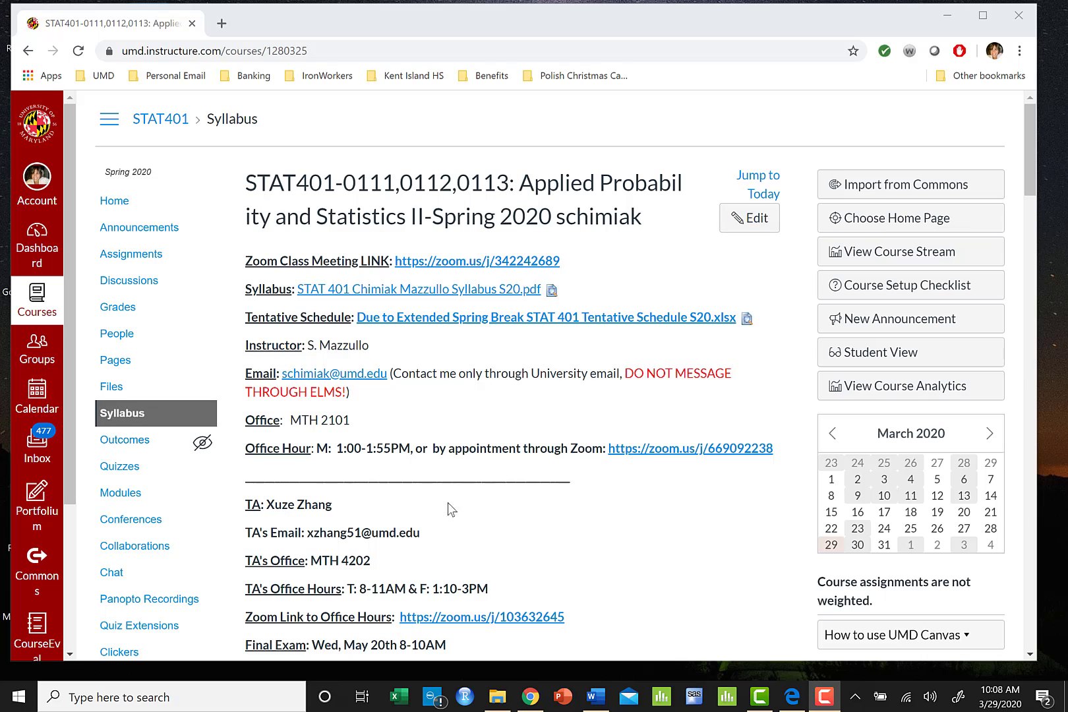
Review the STAT401 home page, from the class links, contact details and office hours to the Course Summary.
scroll(553, 522, "down", 2)
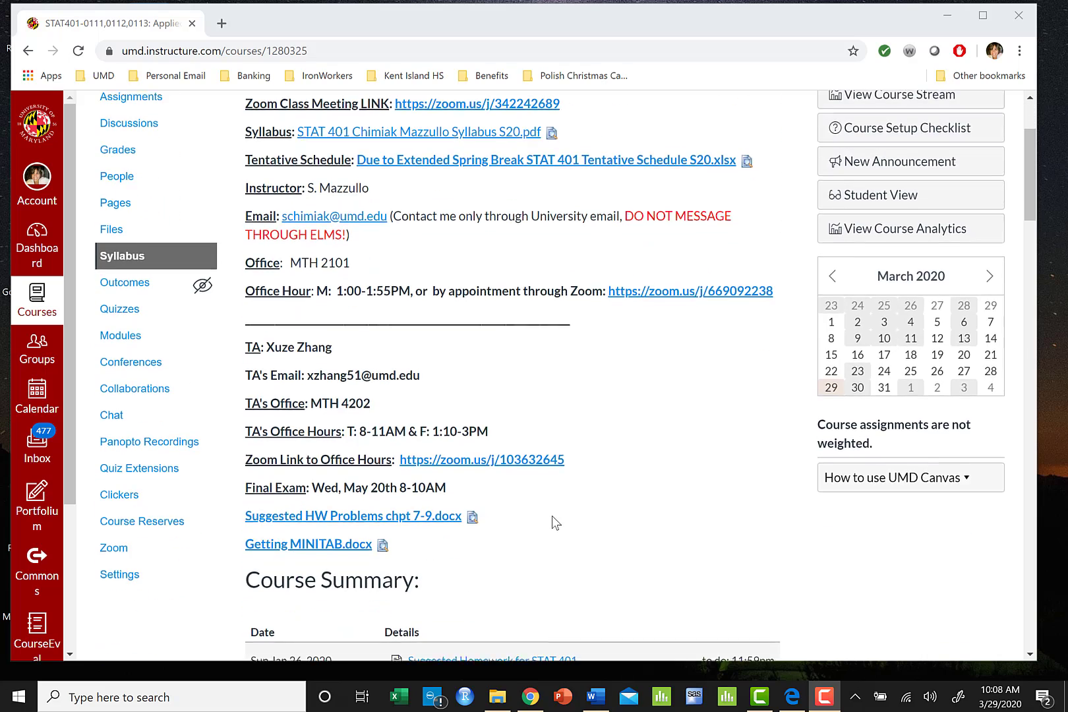
scroll(552, 522, "down", 1)
scroll(552, 522, "up", 2)
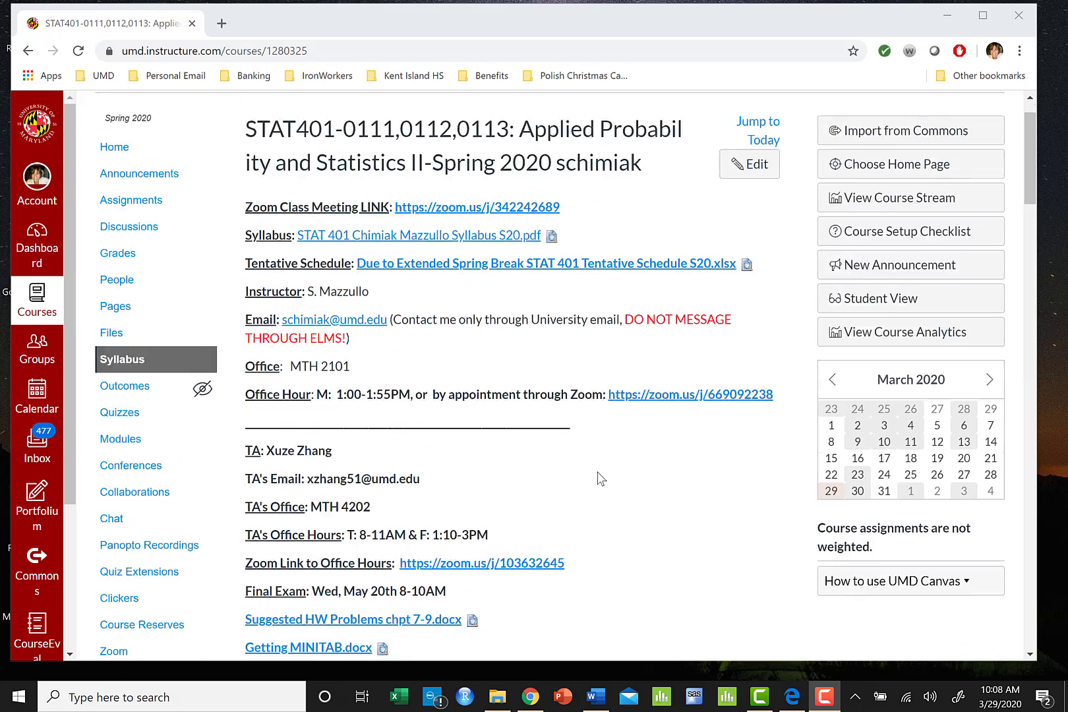
scroll(597, 476, "up", 1)
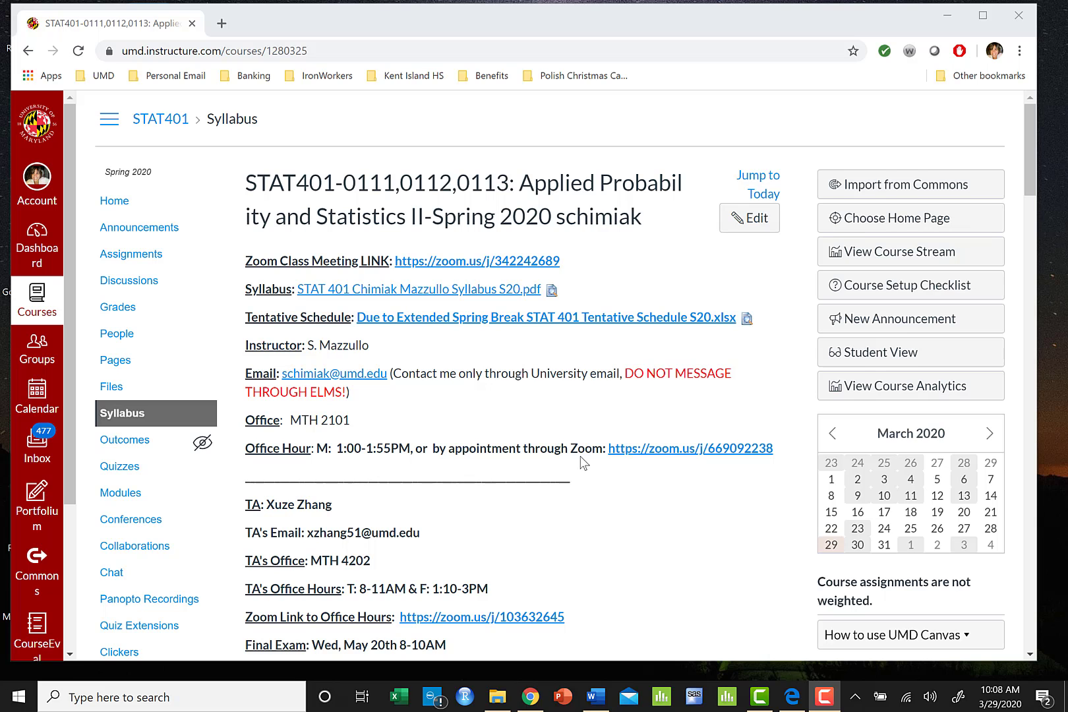
scroll(633, 527, "down", 5)
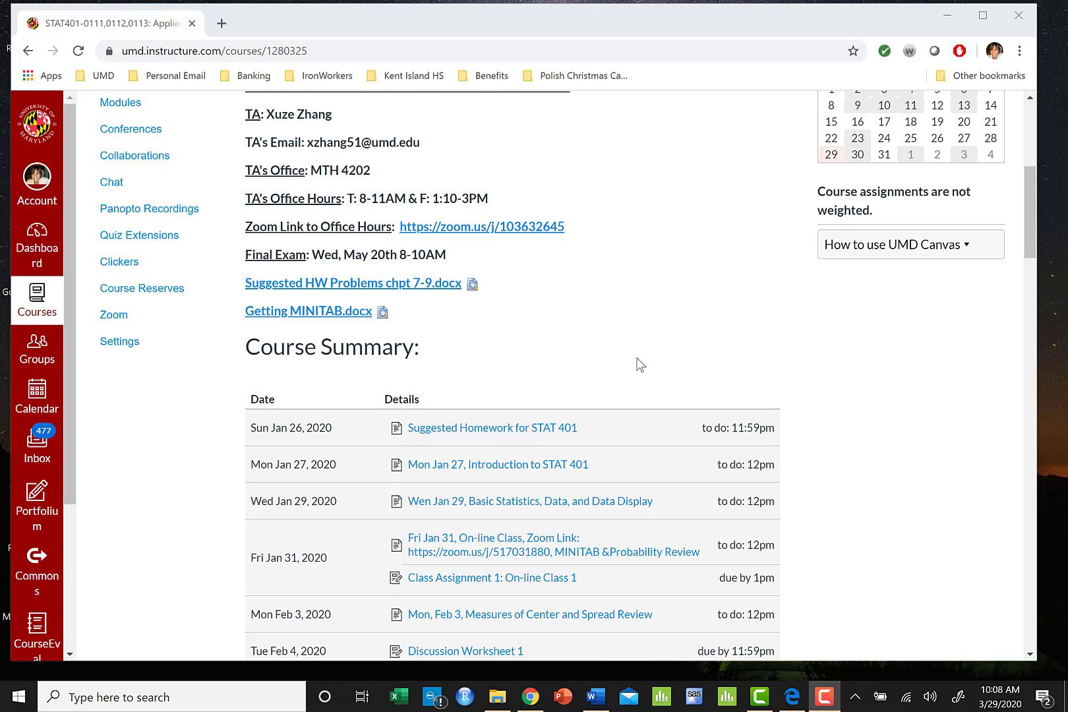
scroll(567, 389, "down", 1)
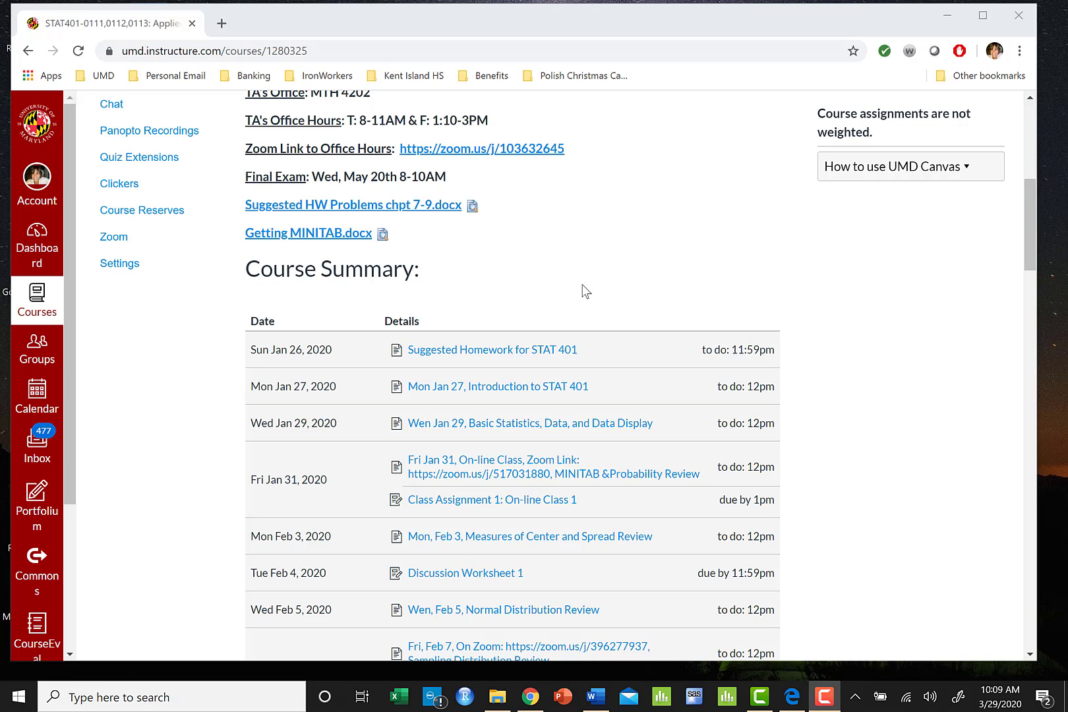
Open Class Assignment 1: On-line Class 1 from the Course Summary, and return to the course home page.
scroll(610, 455, "down", 2)
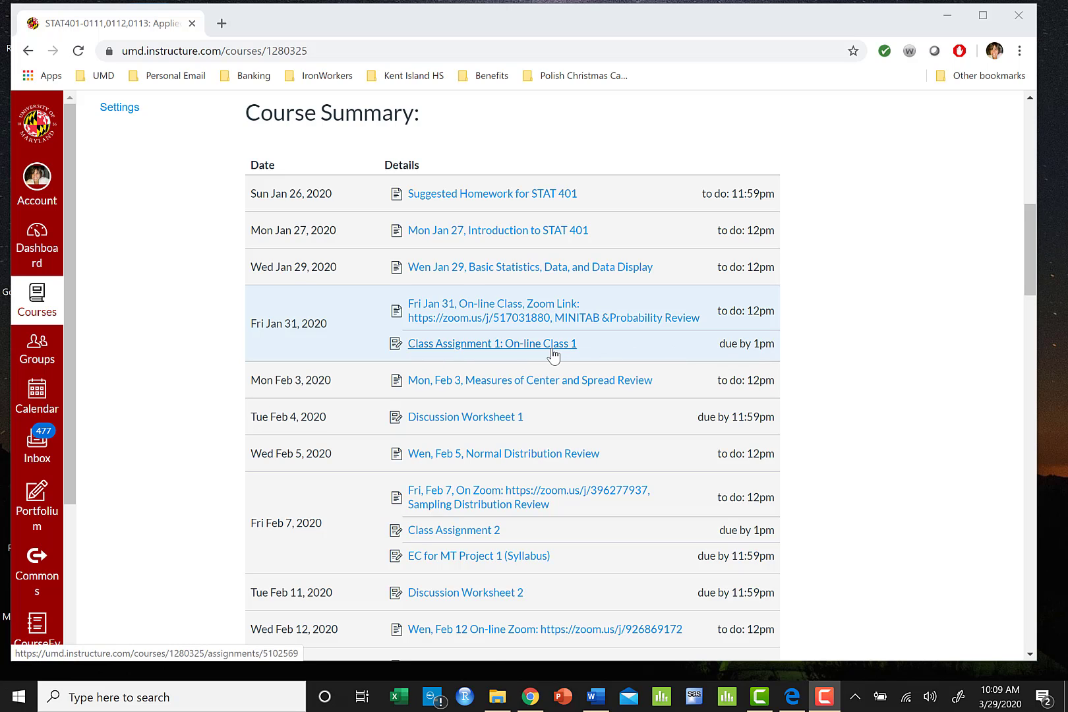
left_click(494, 343)
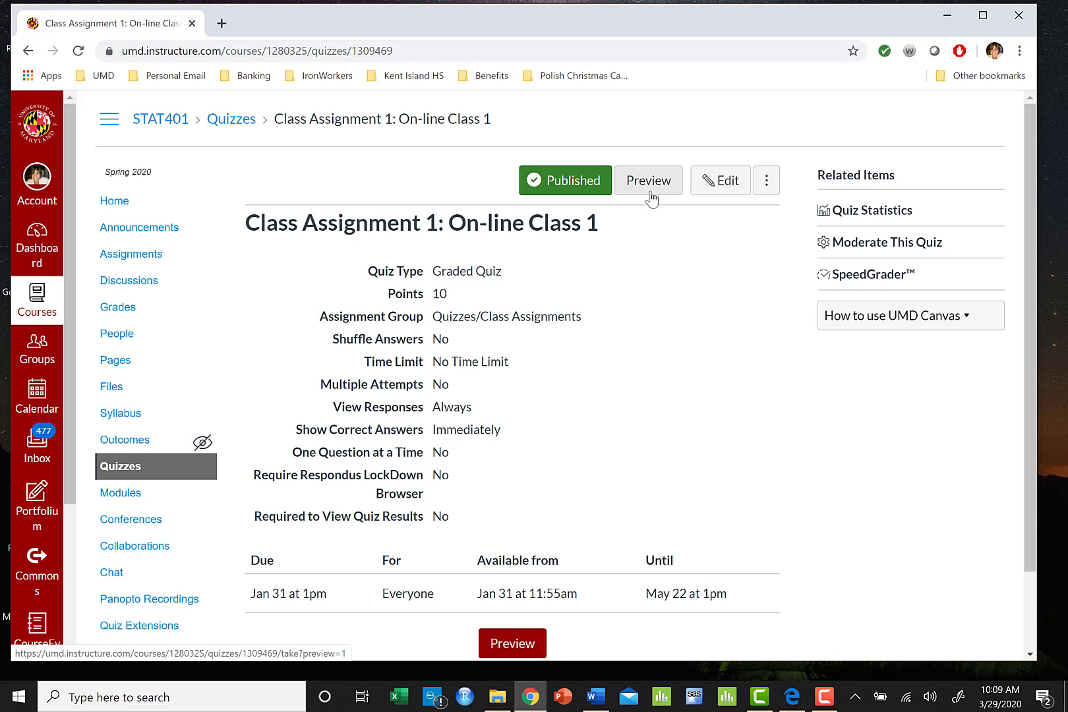
left_click(125, 211)
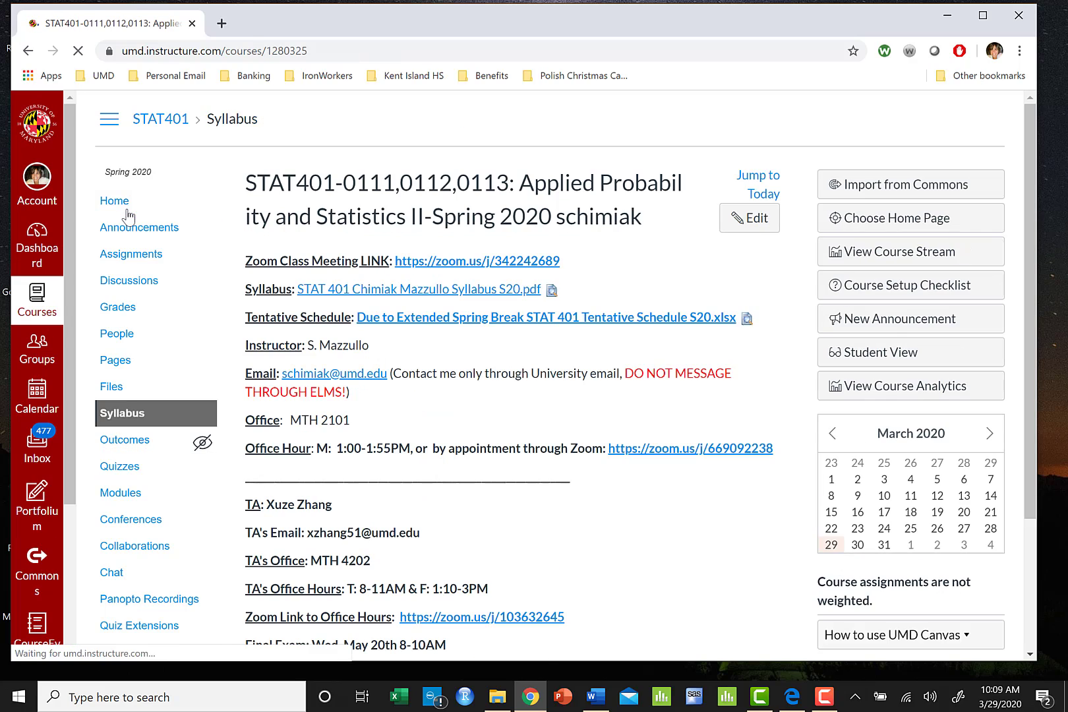
Look through the dated class pages, worksheets, projects and tests in the STAT401 Course Summary.
scroll(378, 384, "down", 9)
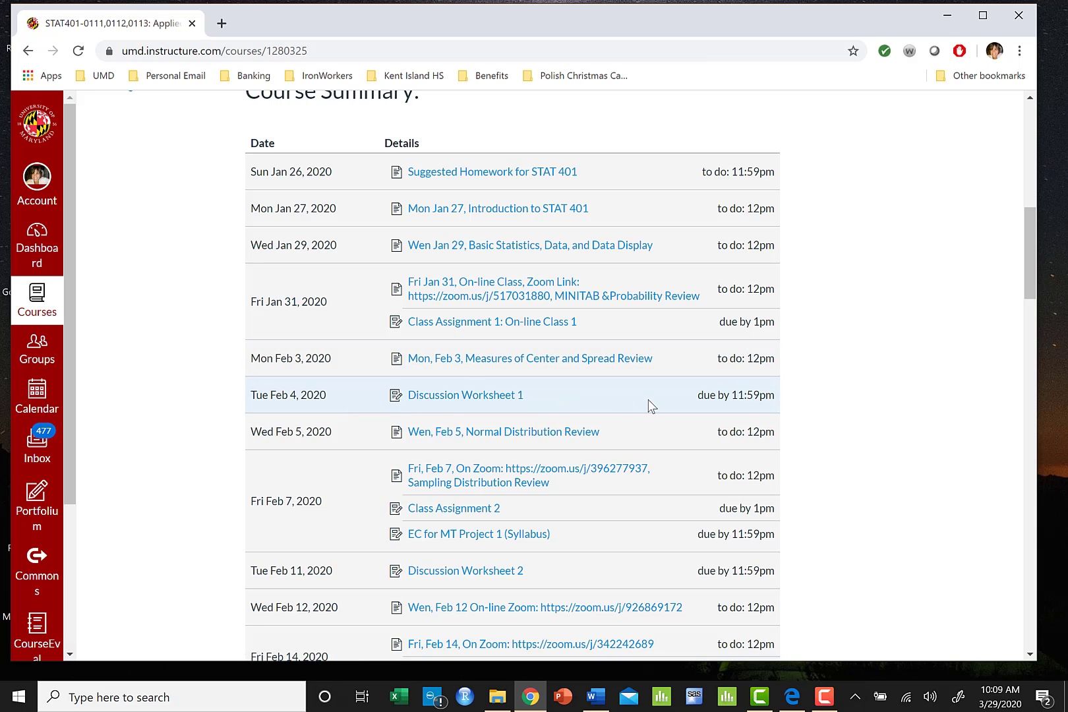
scroll(638, 449, "down", 5)
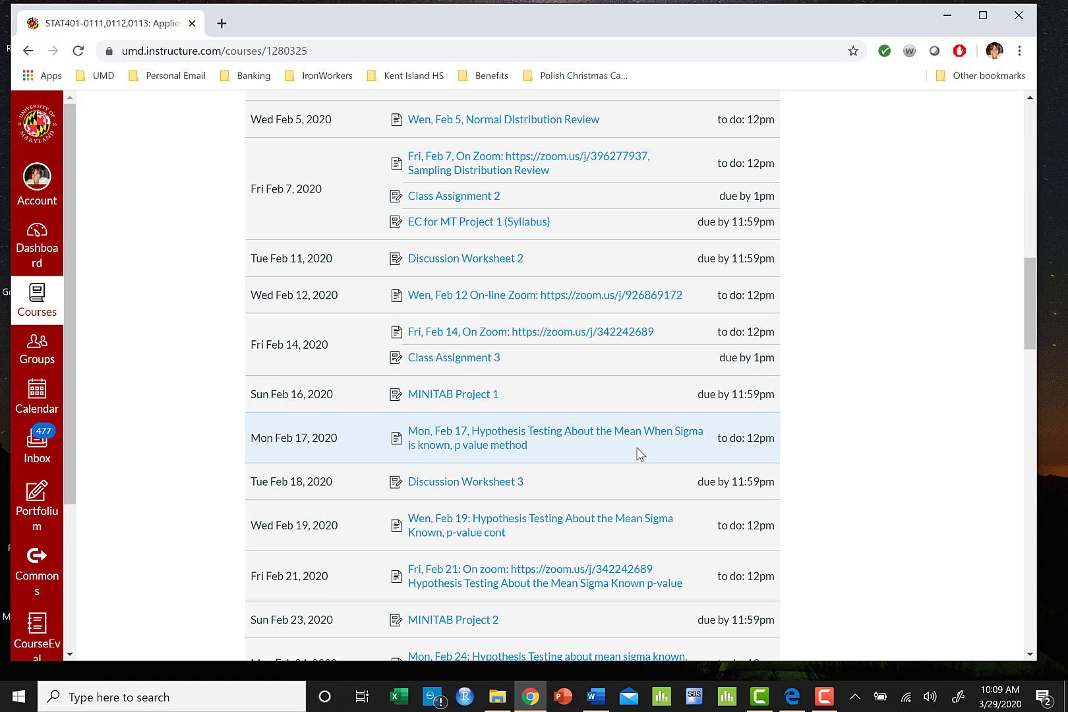
scroll(670, 457, "down", 4)
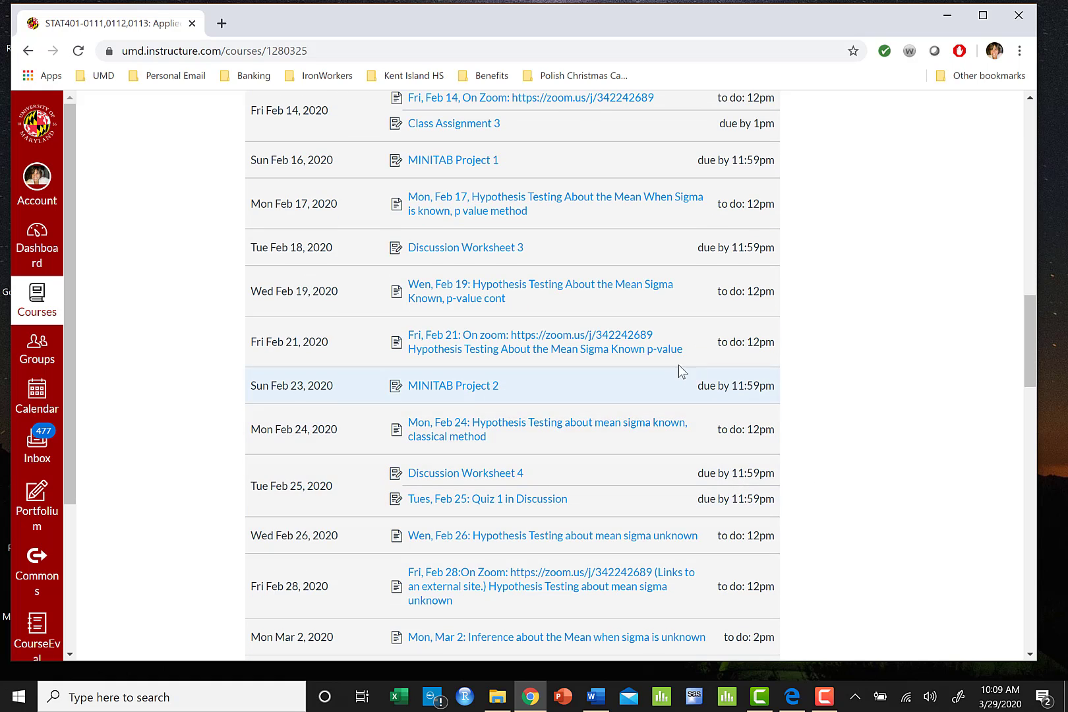
scroll(596, 514, "down", 7)
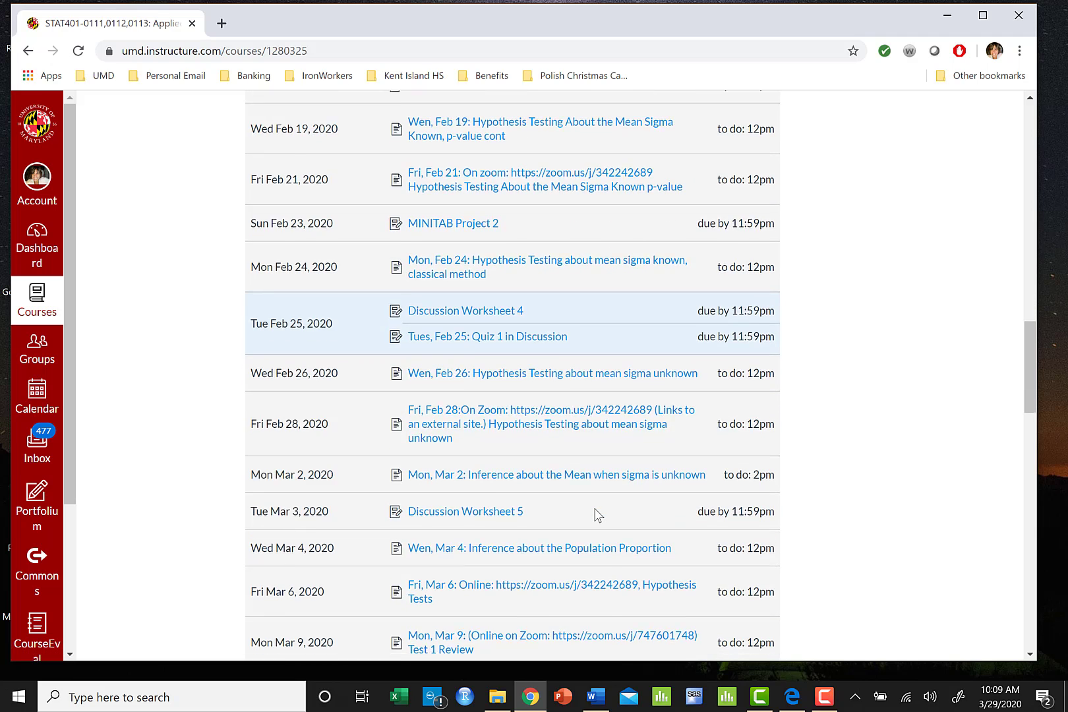
scroll(596, 514, "down", 2)
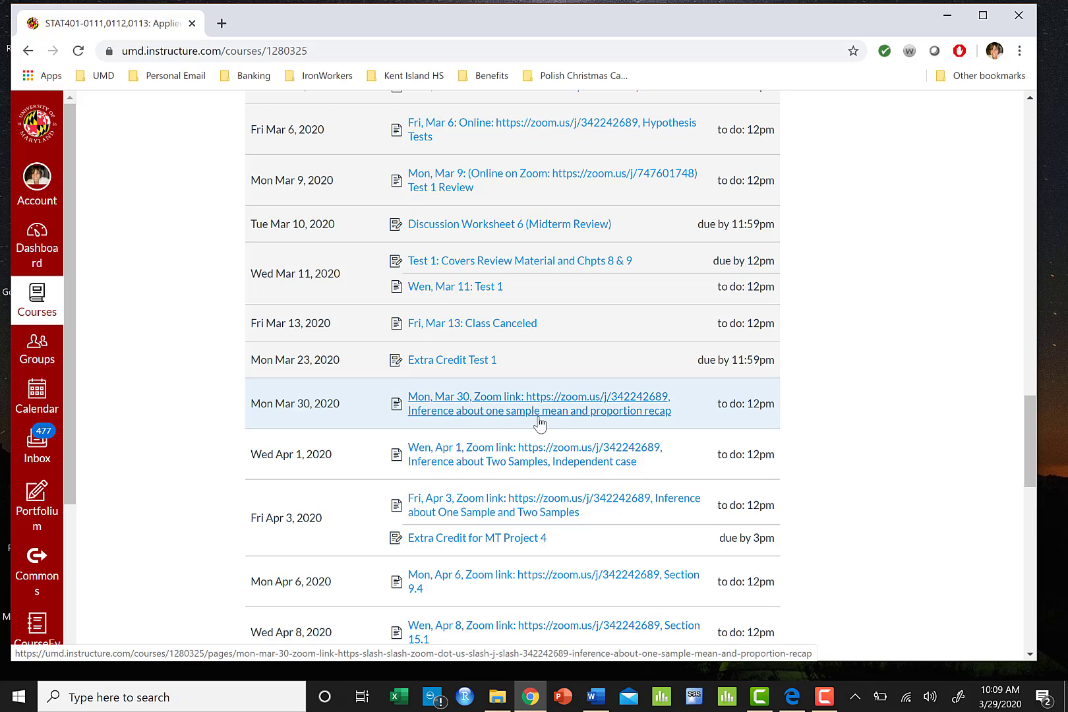
scroll(507, 440, "up", 5)
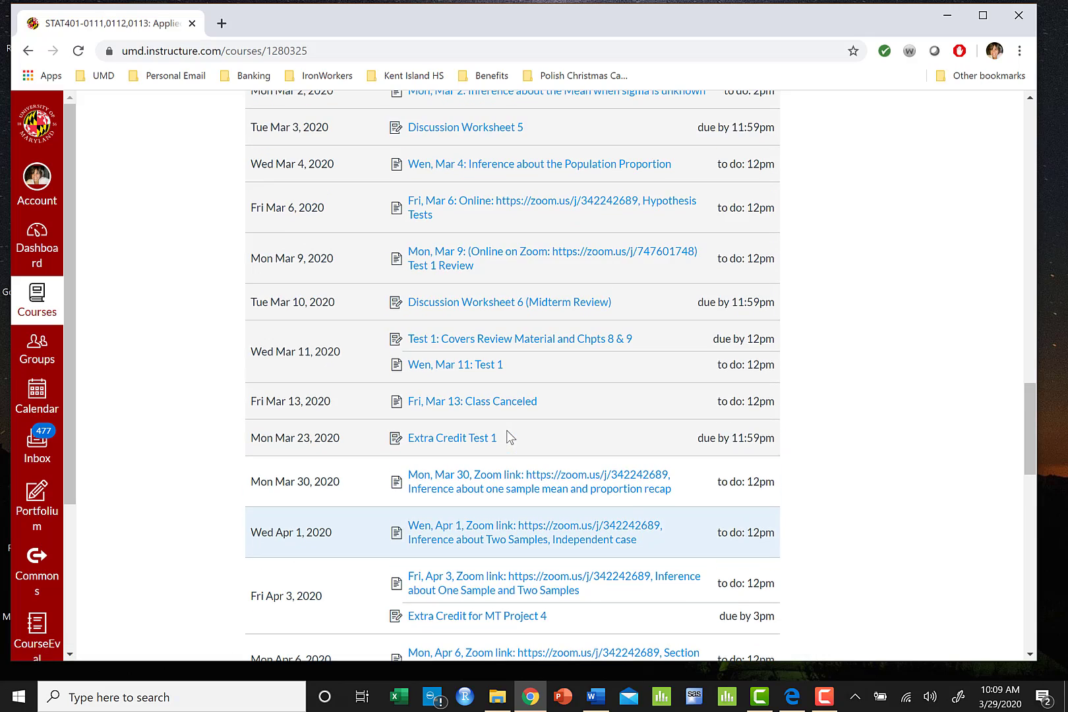
scroll(508, 440, "up", 13)
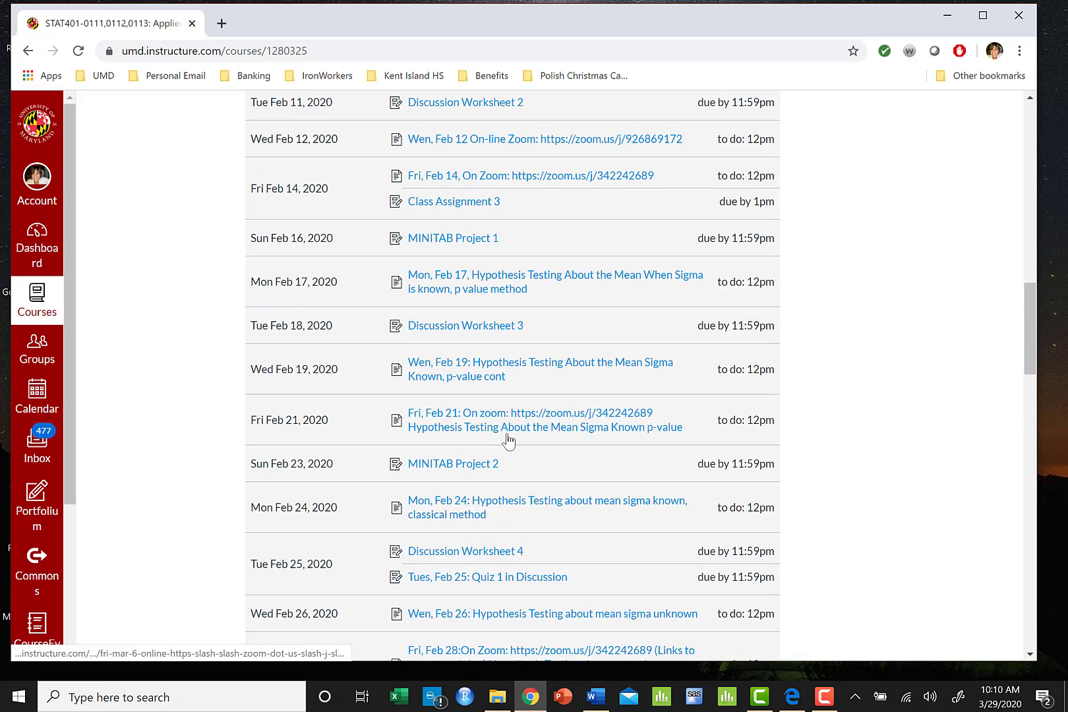
scroll(507, 433, "up", 10)
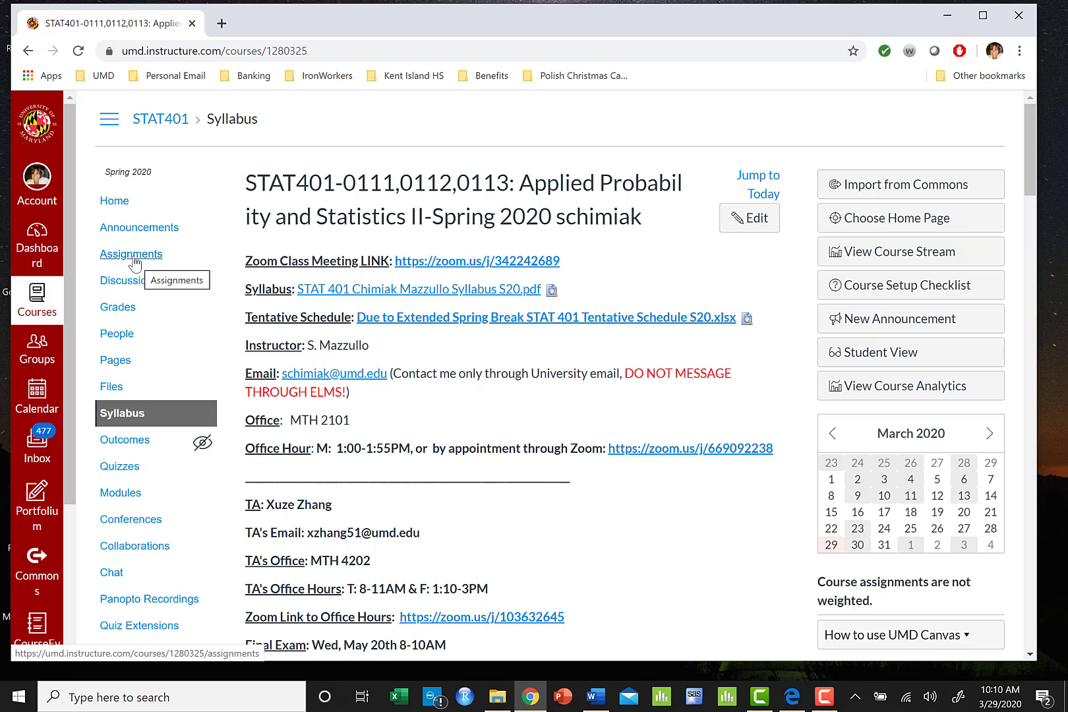
Open the course's Assignments page and review its groups, from Tests And Exams to Quizzes/Class Assignments.
left_click(134, 262)
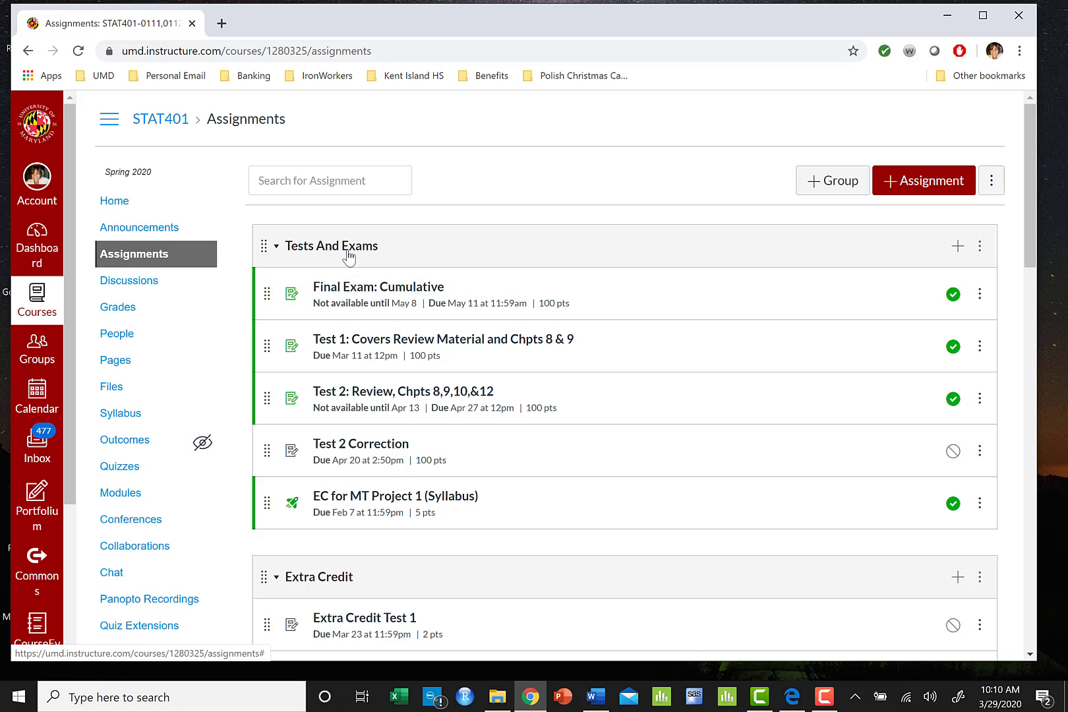
scroll(350, 257, "down", 5)
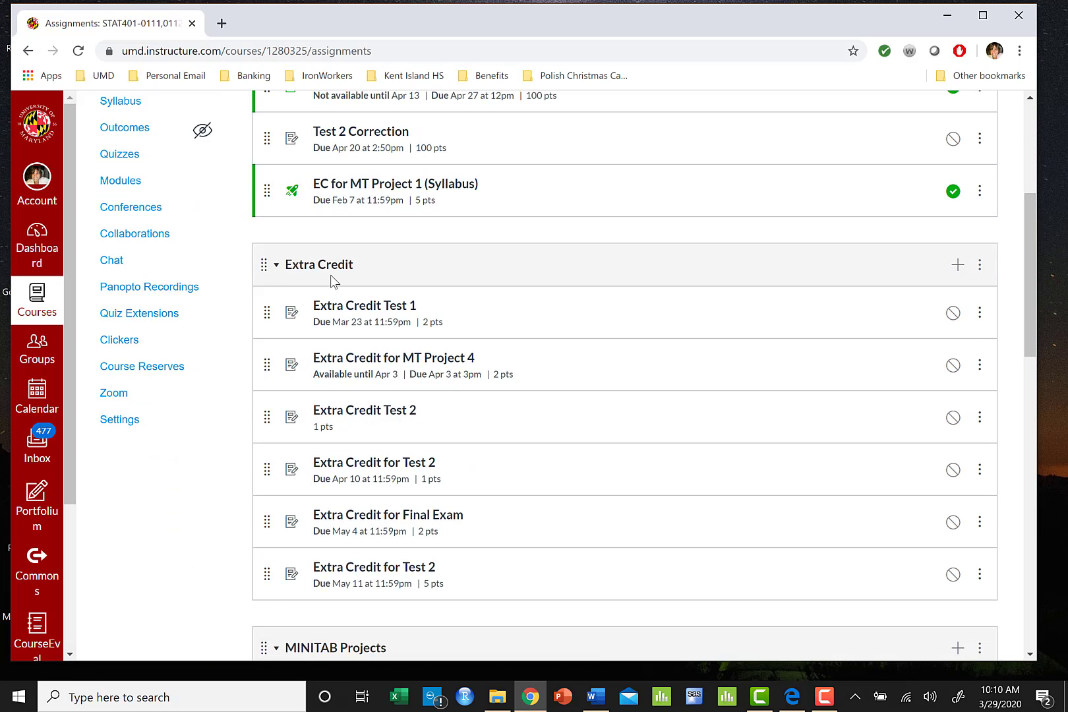
scroll(331, 277, "down", 6)
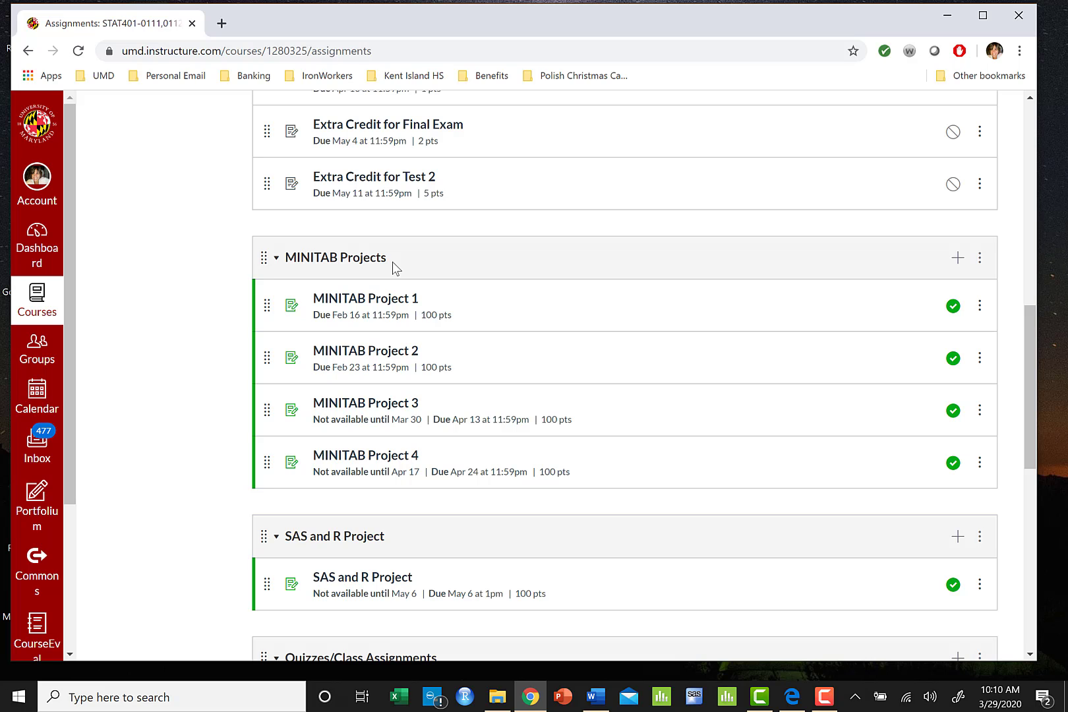
scroll(394, 267, "down", 5)
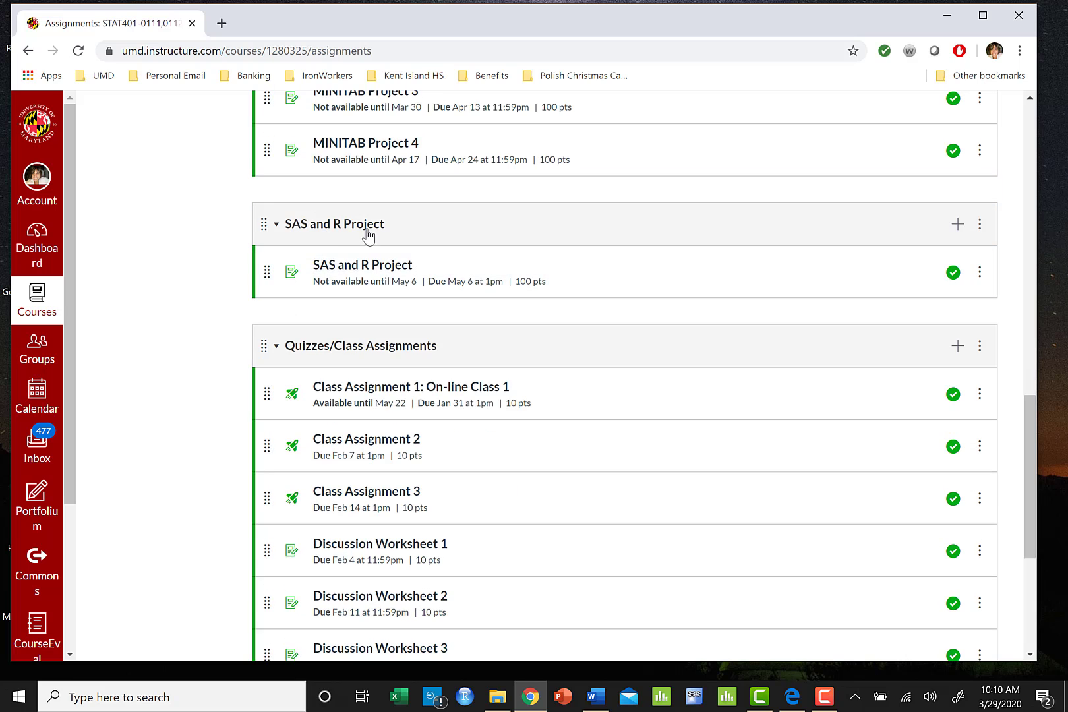
scroll(494, 414, "down", 3)
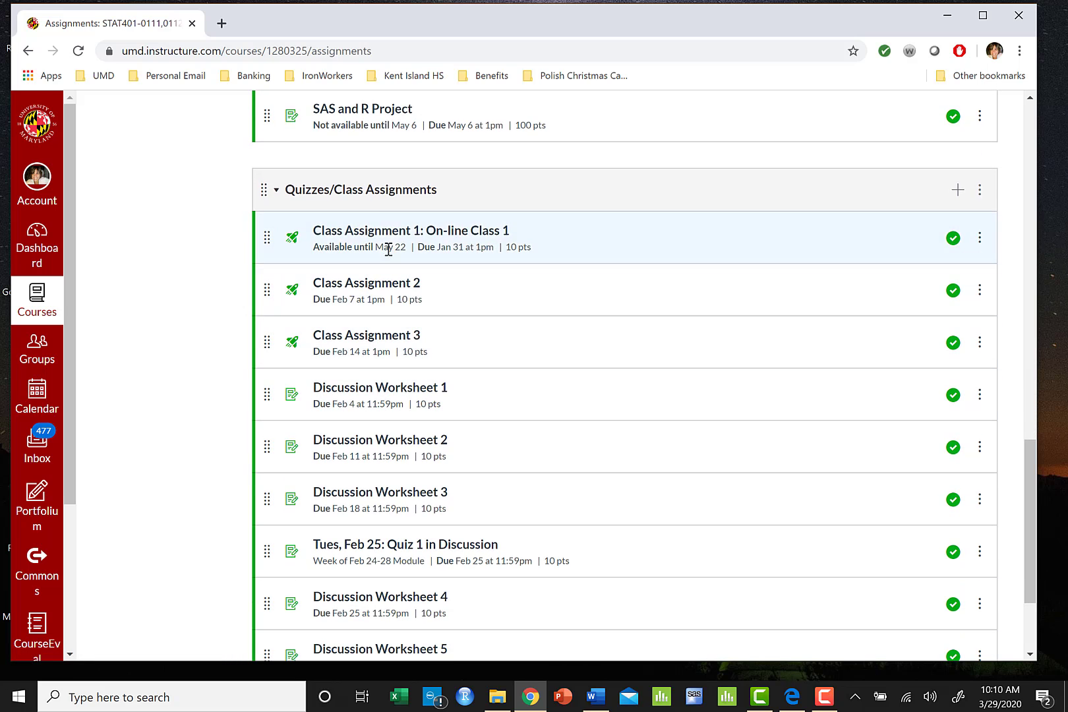
scroll(365, 455, "down", 3)
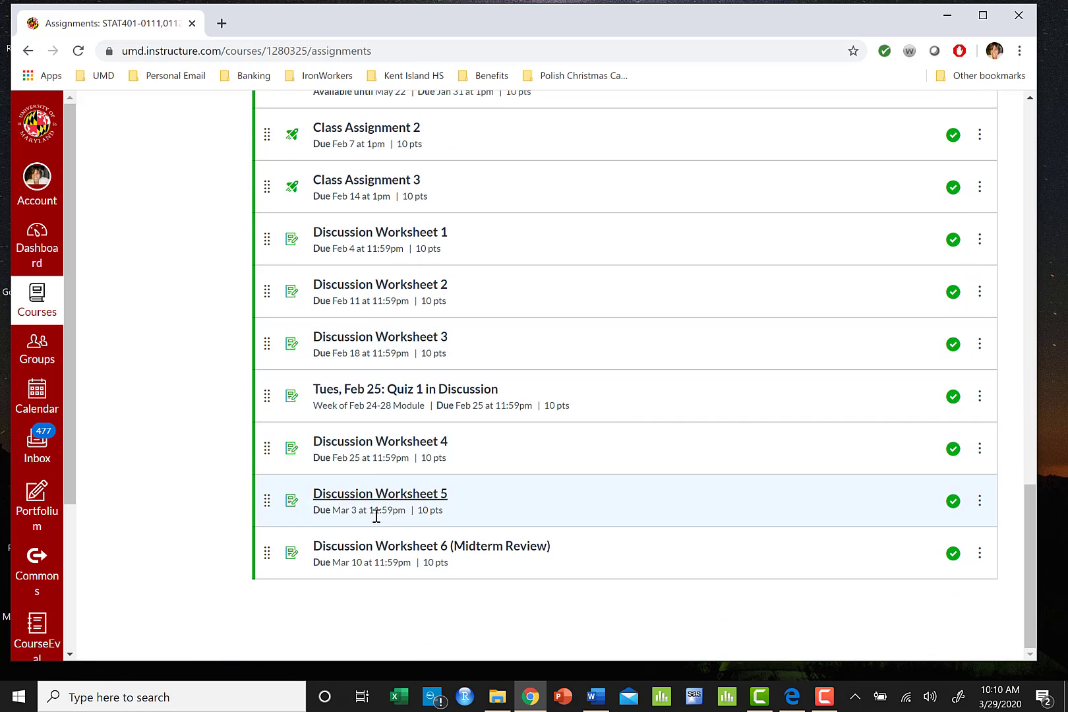
scroll(377, 230, "up", 3)
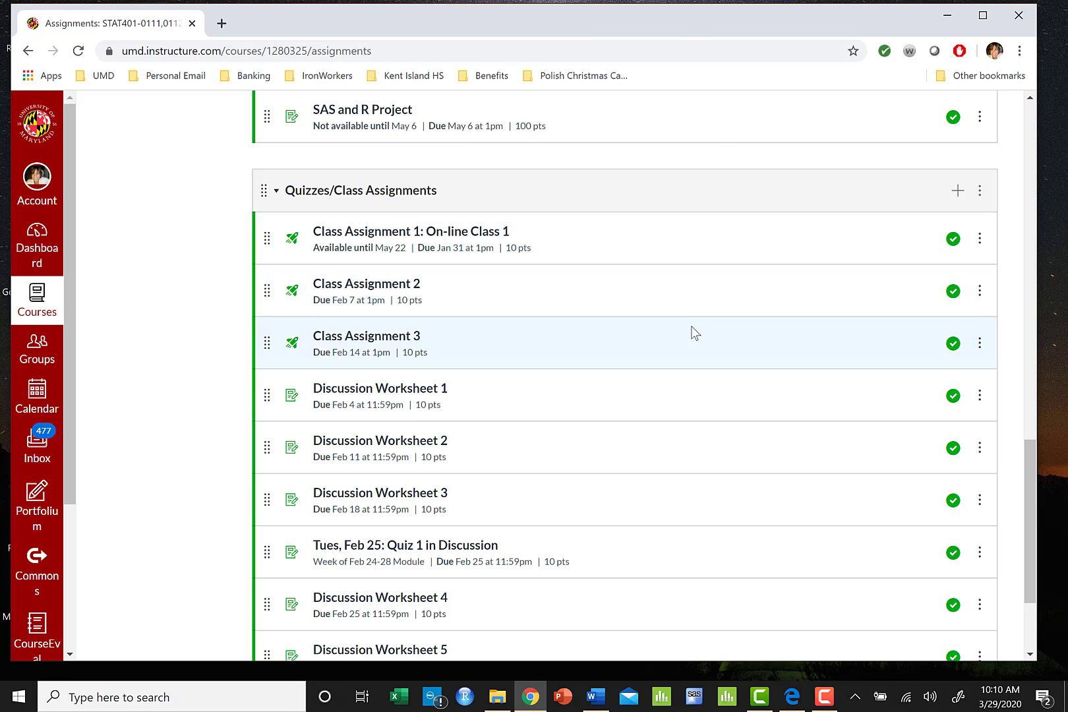
scroll(691, 329, "up", 1)
scroll(692, 330, "up", 6)
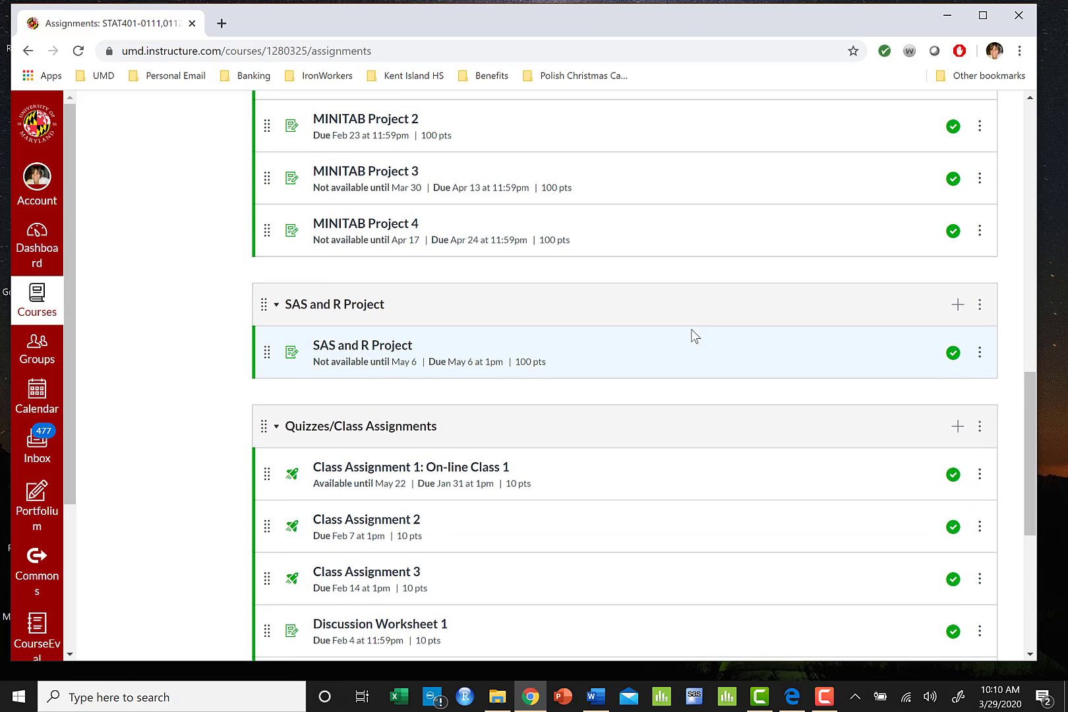
scroll(694, 330, "up", 5)
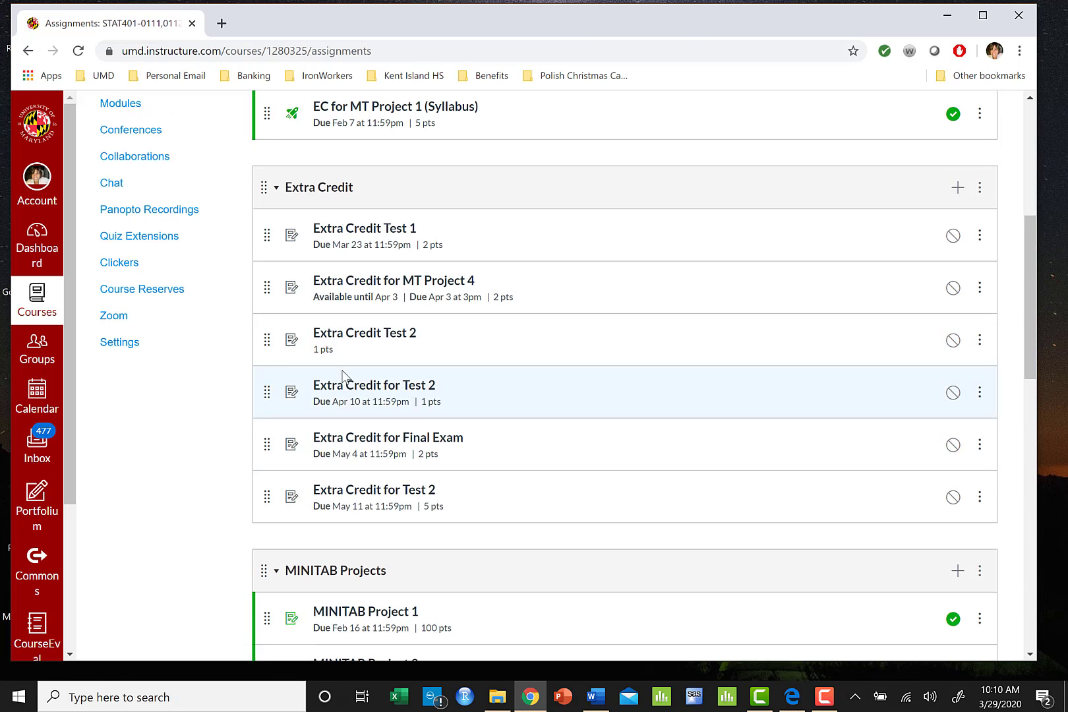
scroll(113, 415, "up", 4)
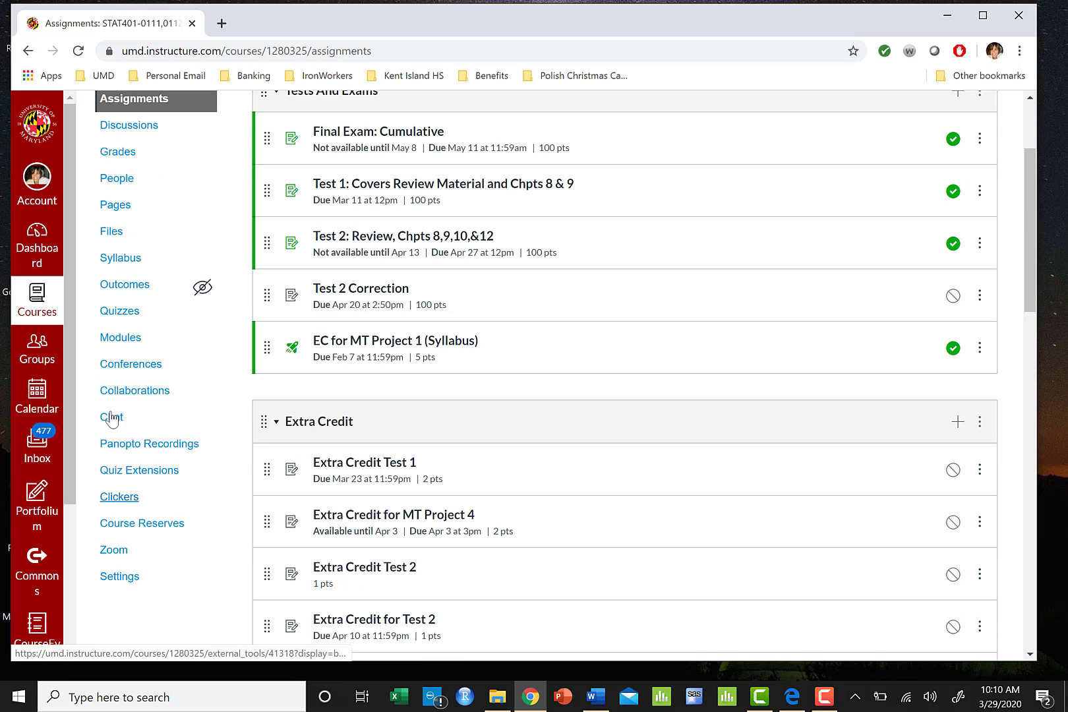
Open the STAT401 gradebook and view the MINITAB Project score columns.
left_click(119, 156)
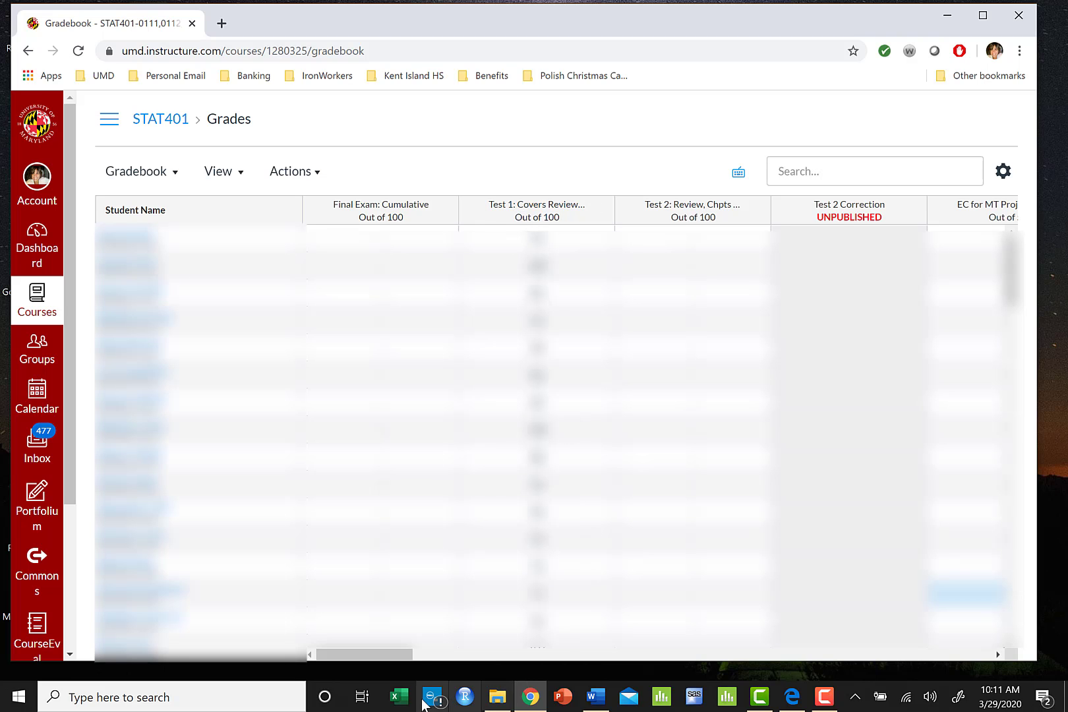
left_click_drag(391, 653, 623, 670)
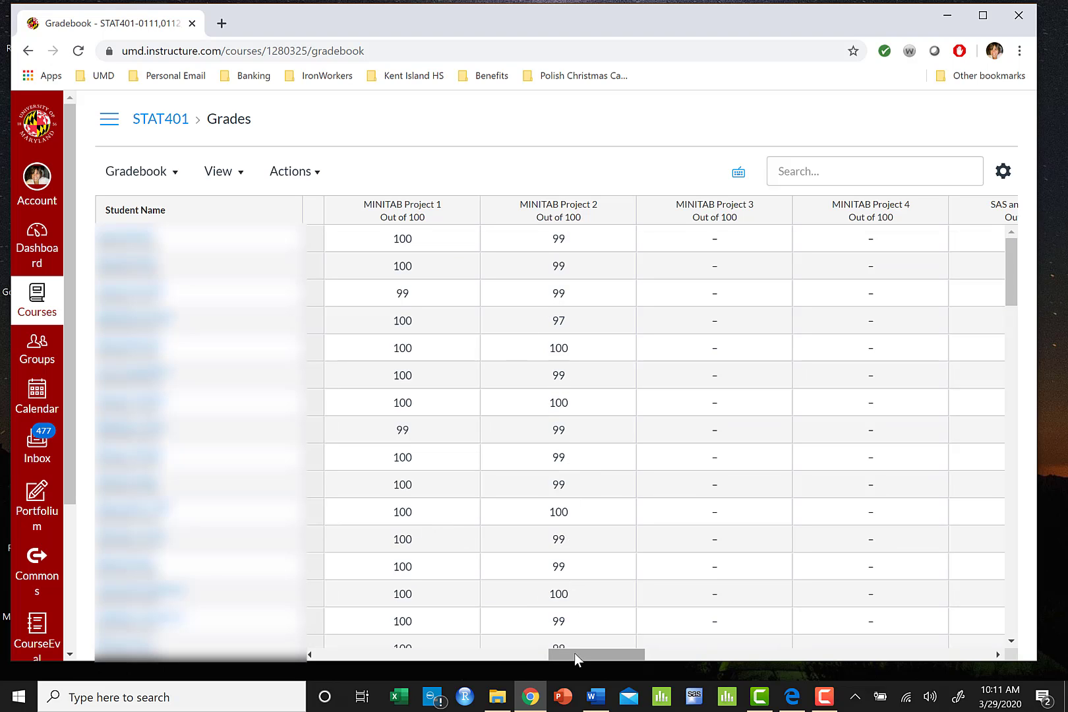
Look through the gradebook's remaining columns, from MINITAB Project 2 past the class assignments to the group totals and Total column.
left_click_drag(576, 657, 597, 644)
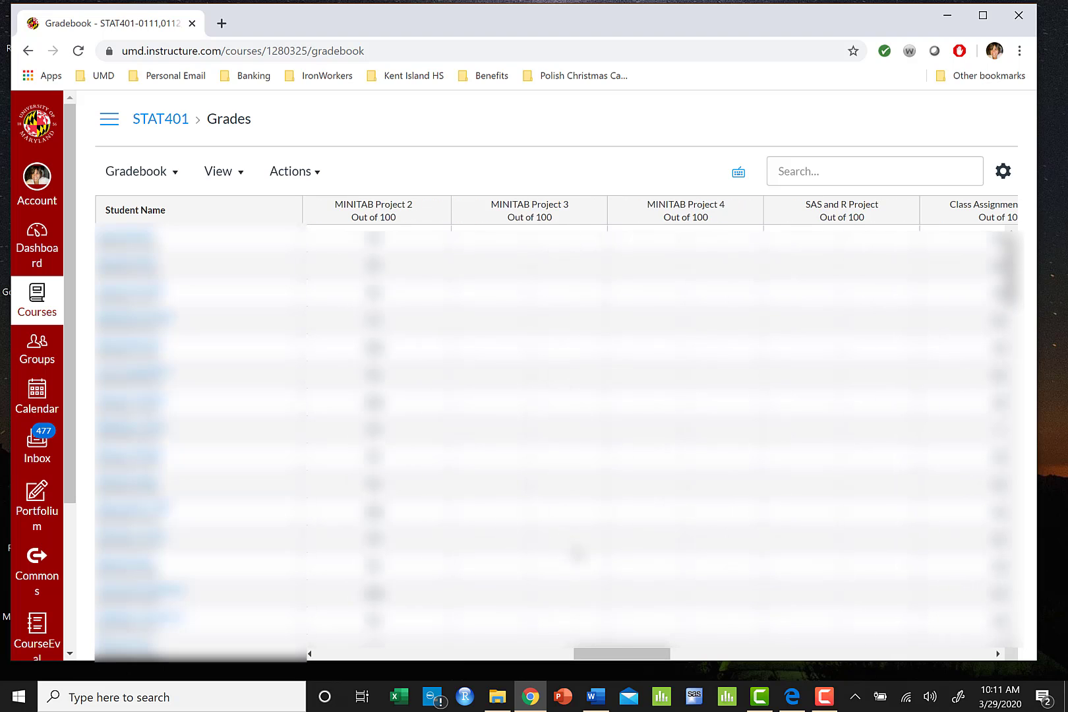
left_click_drag(613, 651, 688, 662)
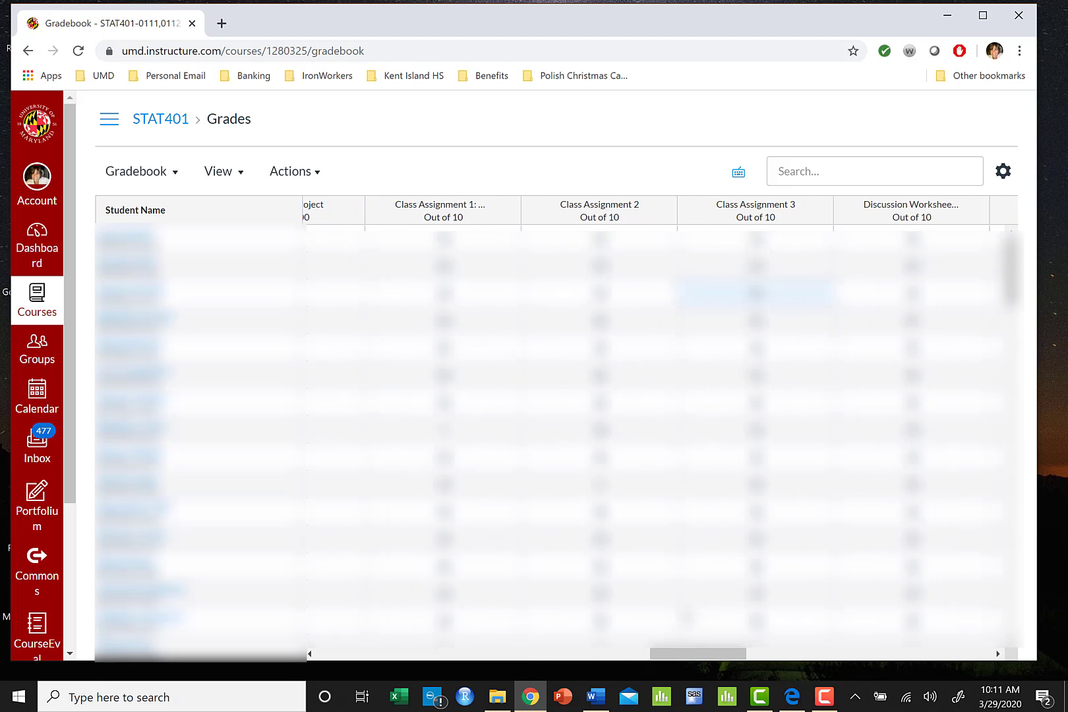
left_click_drag(694, 654, 943, 655)
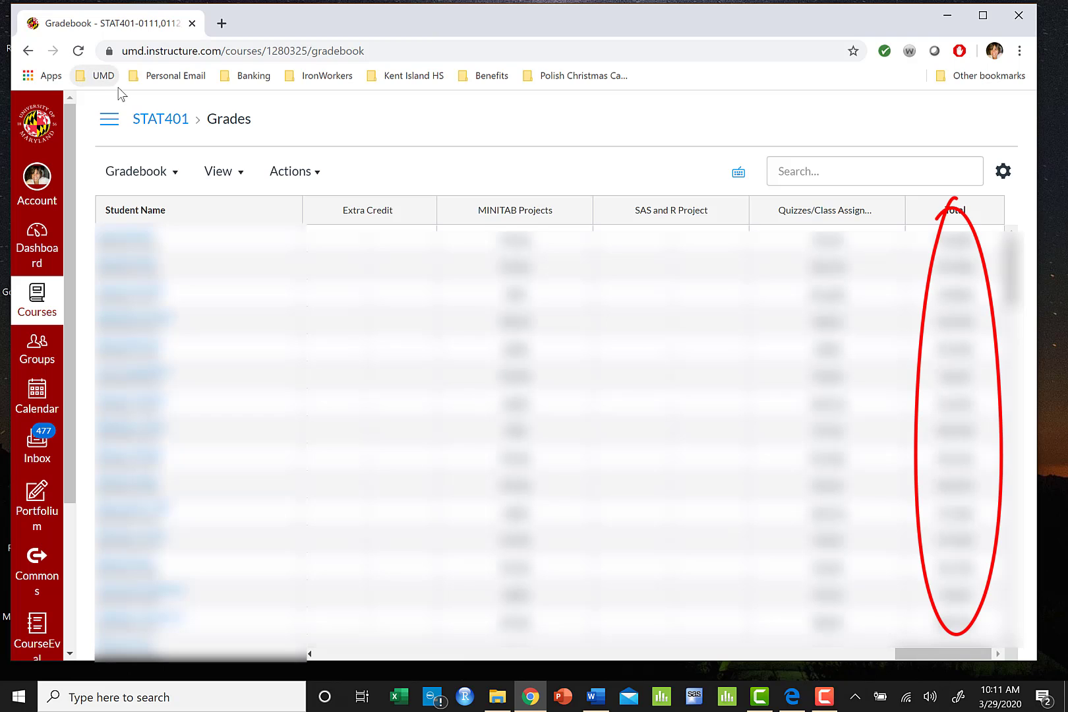
Add an assignment group named Quizzes on the STAT401 Assignments page and view it below the existing groups.
left_click(148, 120)
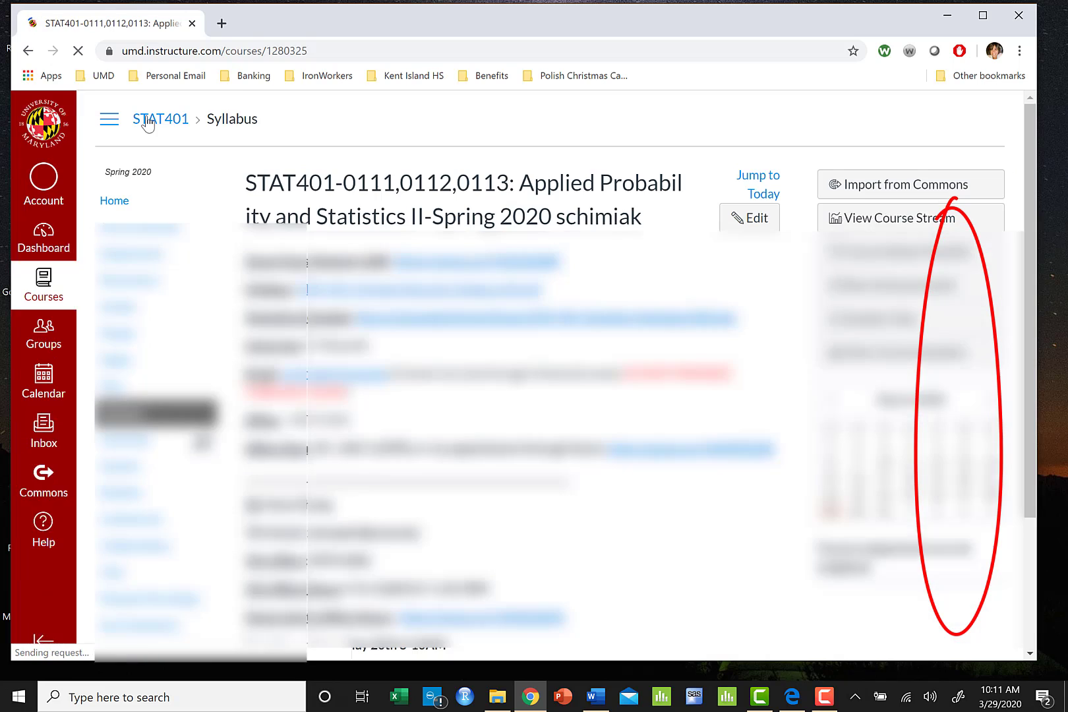
left_click(134, 254)
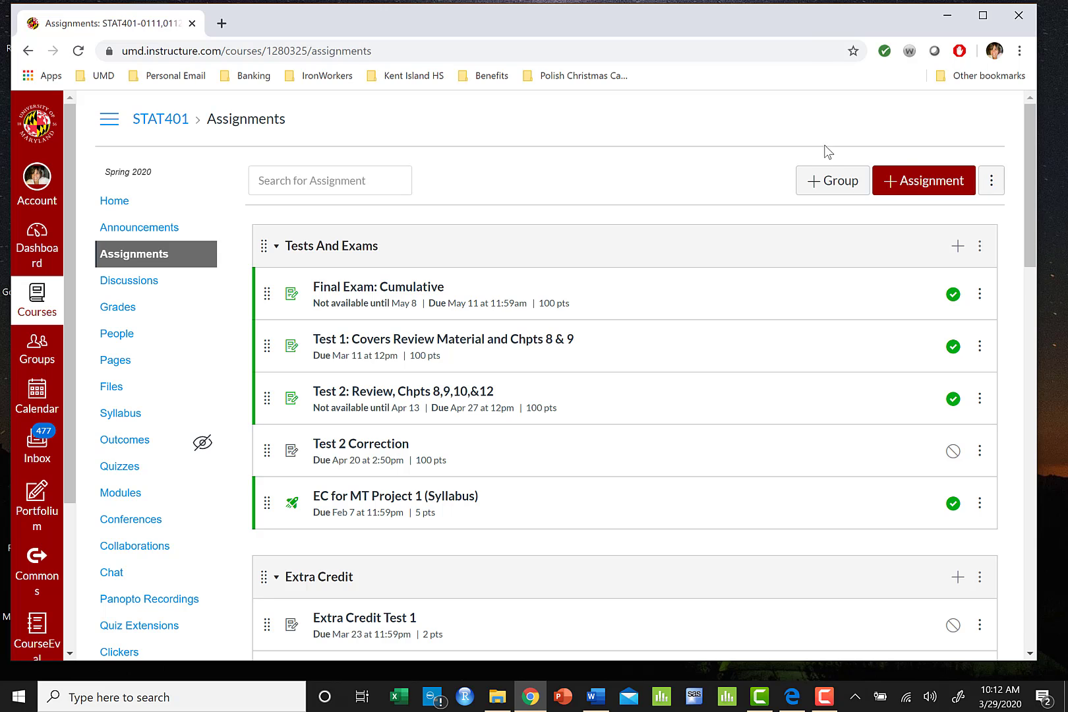
left_click(832, 181)
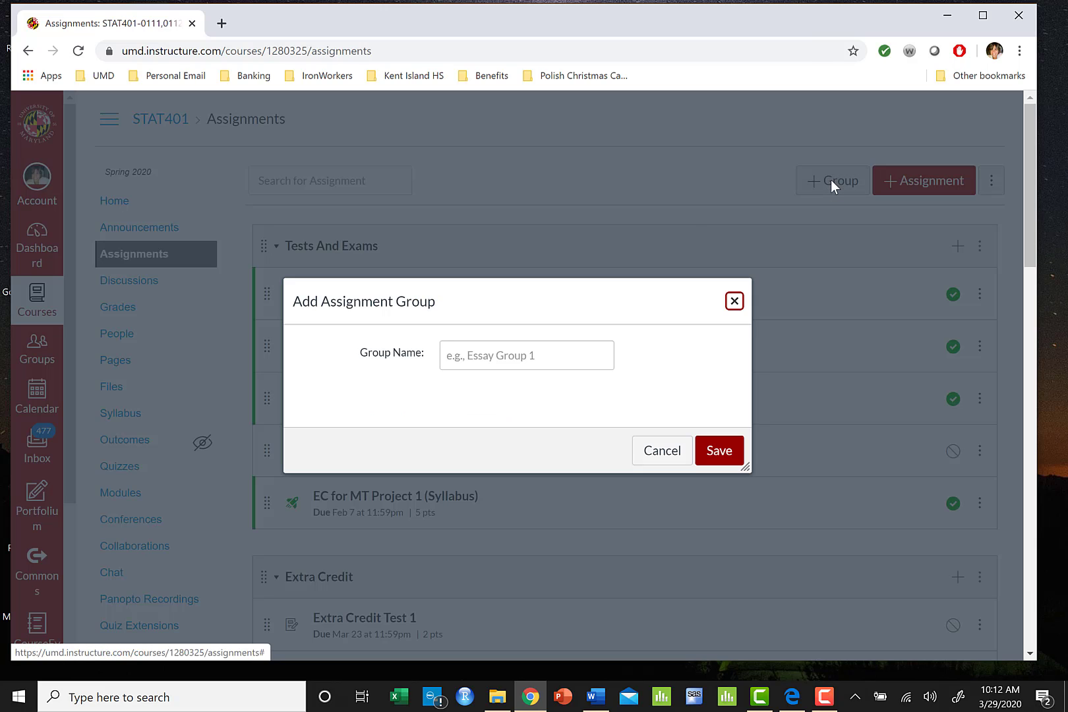
left_click(454, 355)
type("Quizzes")
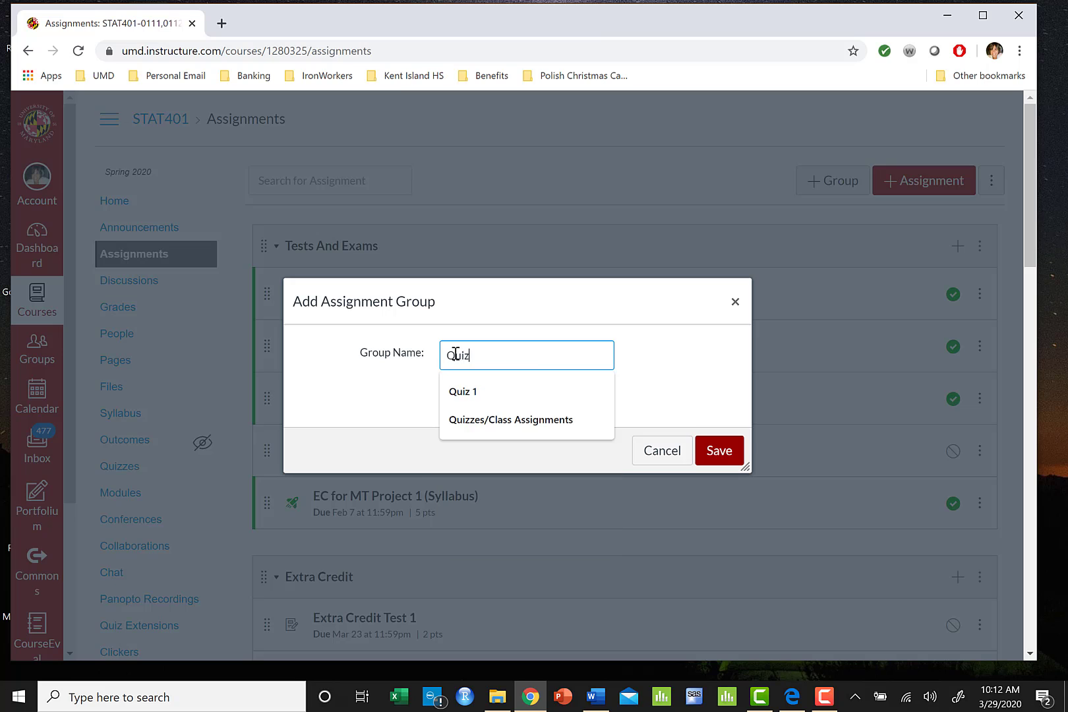
left_click(703, 440)
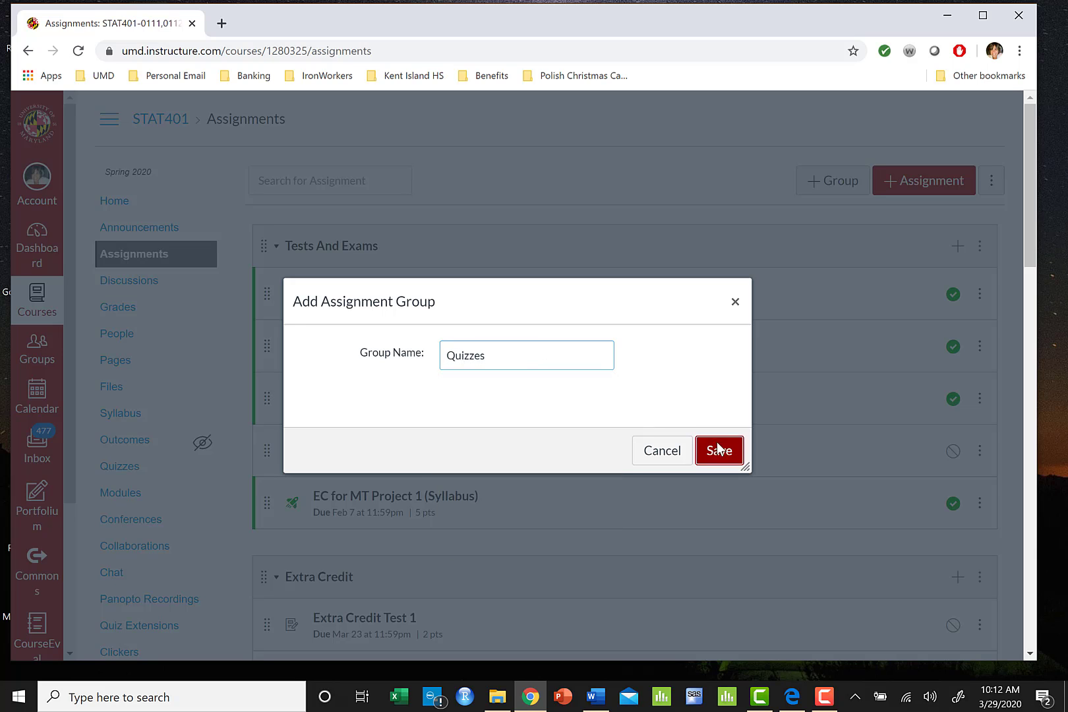
scroll(730, 460, "down", 3)
scroll(729, 459, "down", 15)
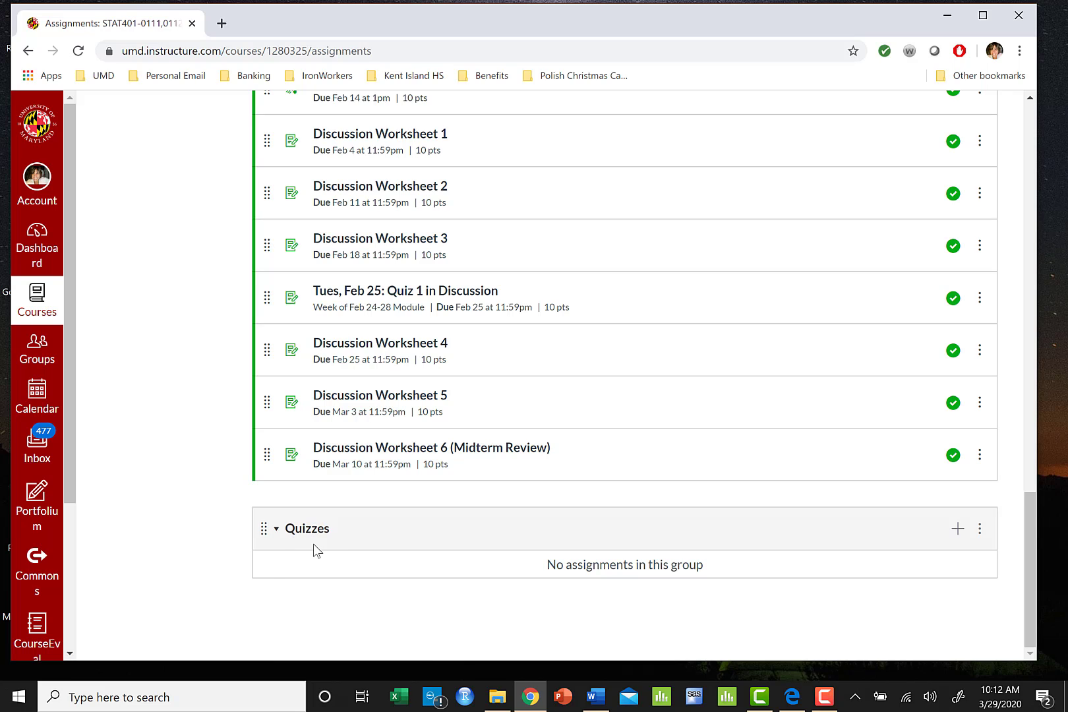
Create a new quiz on the course's Quizzes page and name it Quiz 1.
scroll(315, 547, "up", 15)
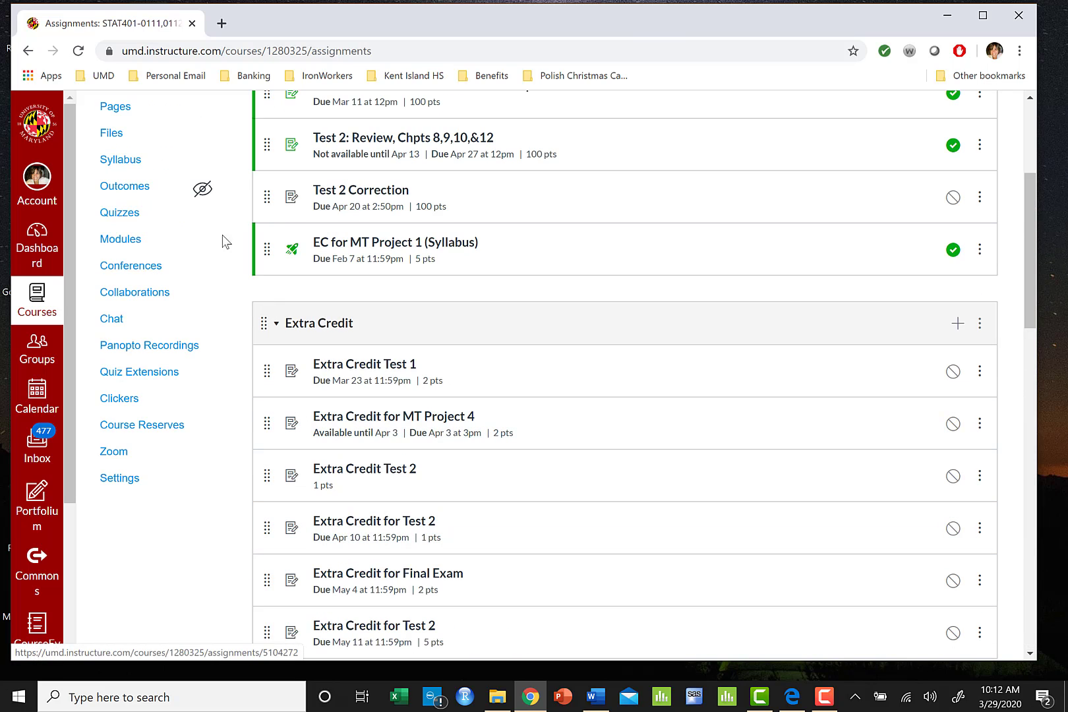
left_click(118, 215)
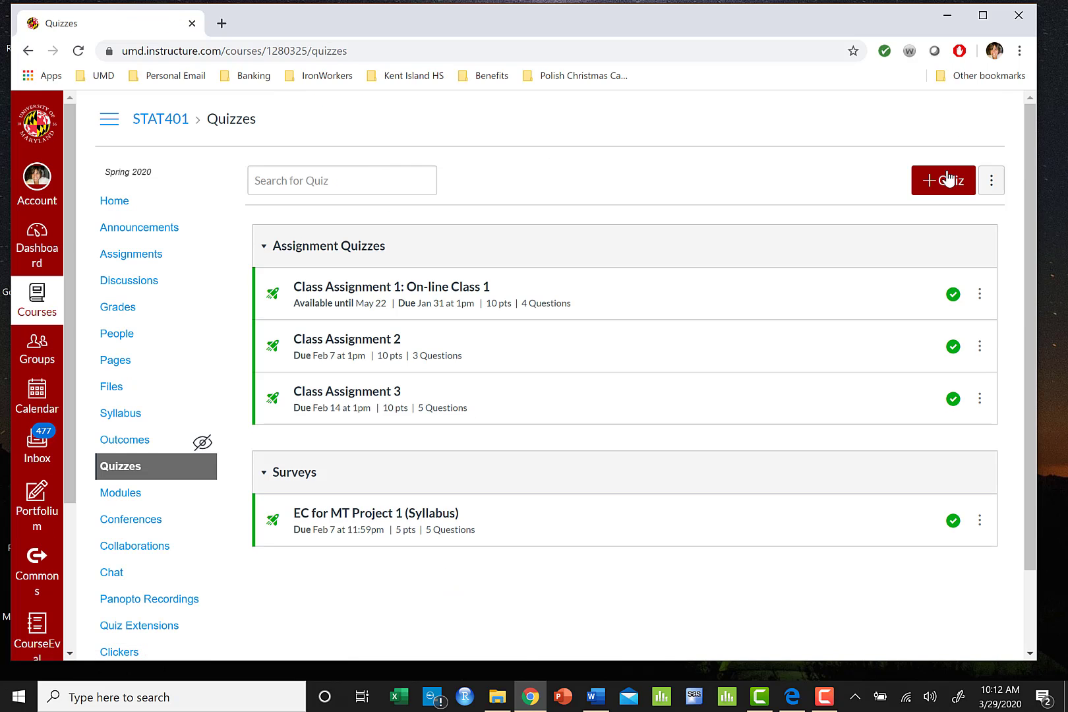
left_click(945, 187)
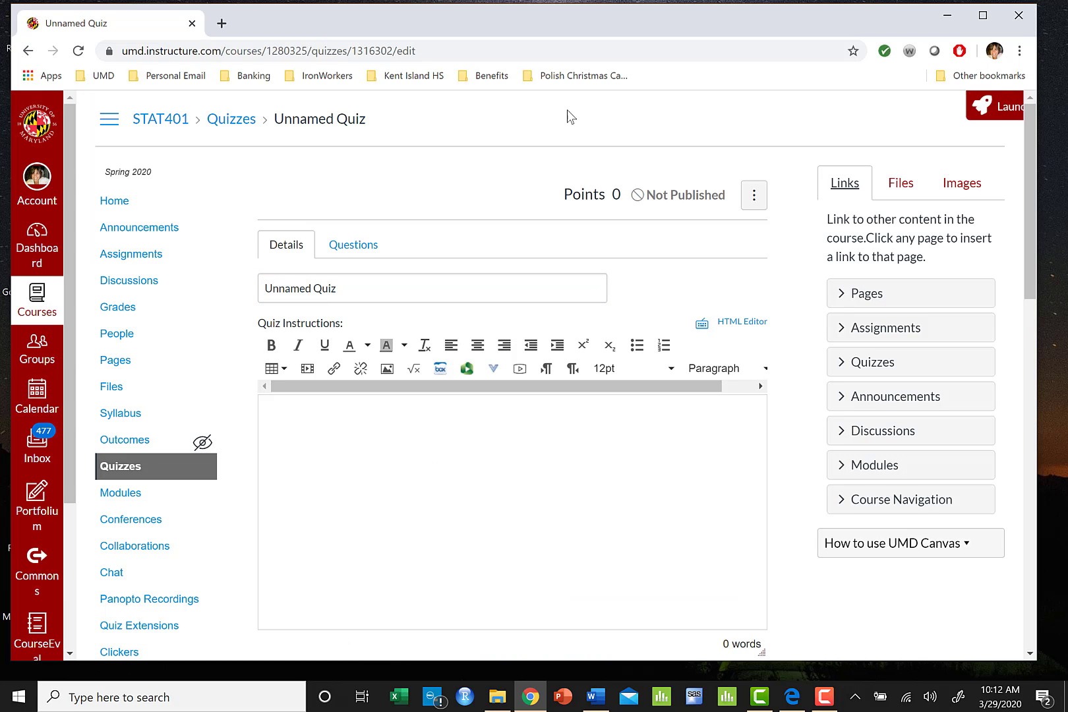
left_click(342, 293)
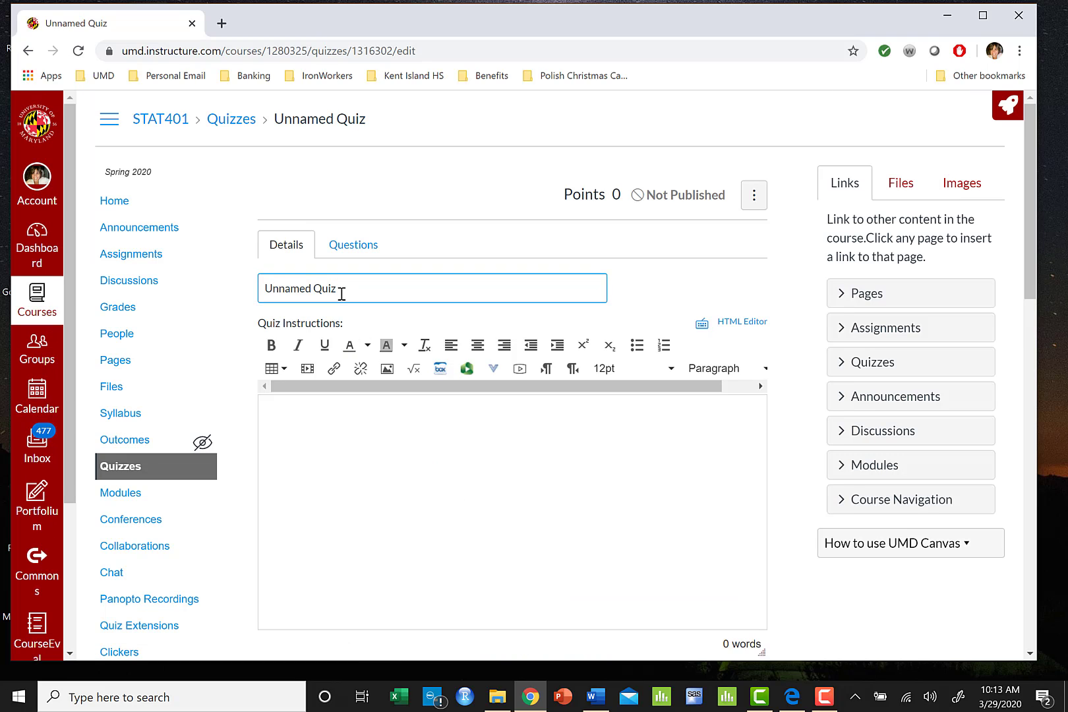
key("BackSpace")
key("BackSpace")
key("BackSpace")
key("BackSpace")
key("BackSpace")
key("BackSpace")
key("BackSpace")
key("BackSpace")
key("BackSpace")
key("BackSpace")
key("BackSpace")
type("Quiz 1")
scroll(407, 475, "down", 1)
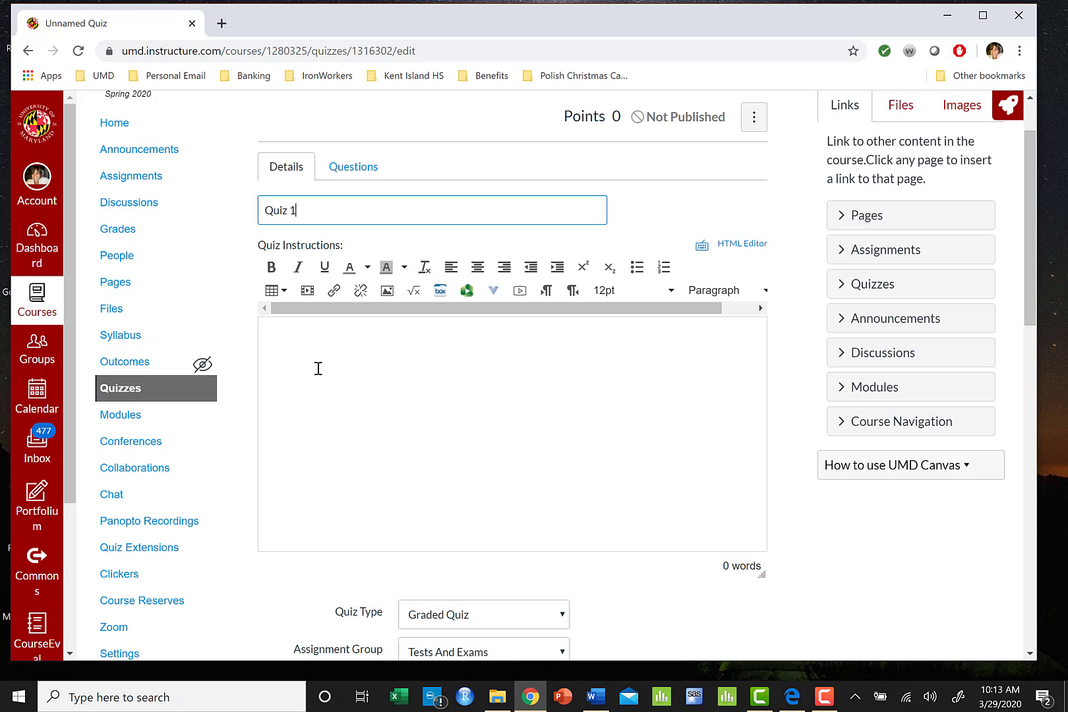
Examine the course files and new-file upload form available for the quiz instructions, dismissing the file chooser without selecting a file.
left_click(292, 350)
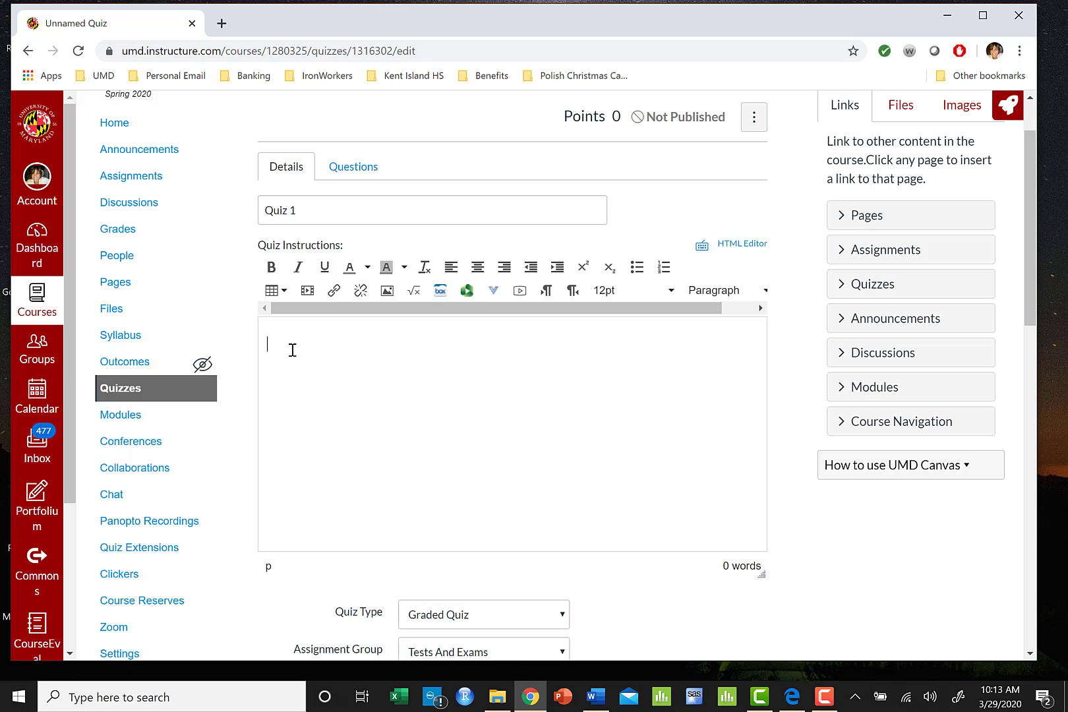
left_click(908, 109)
scroll(936, 437, "down", 8)
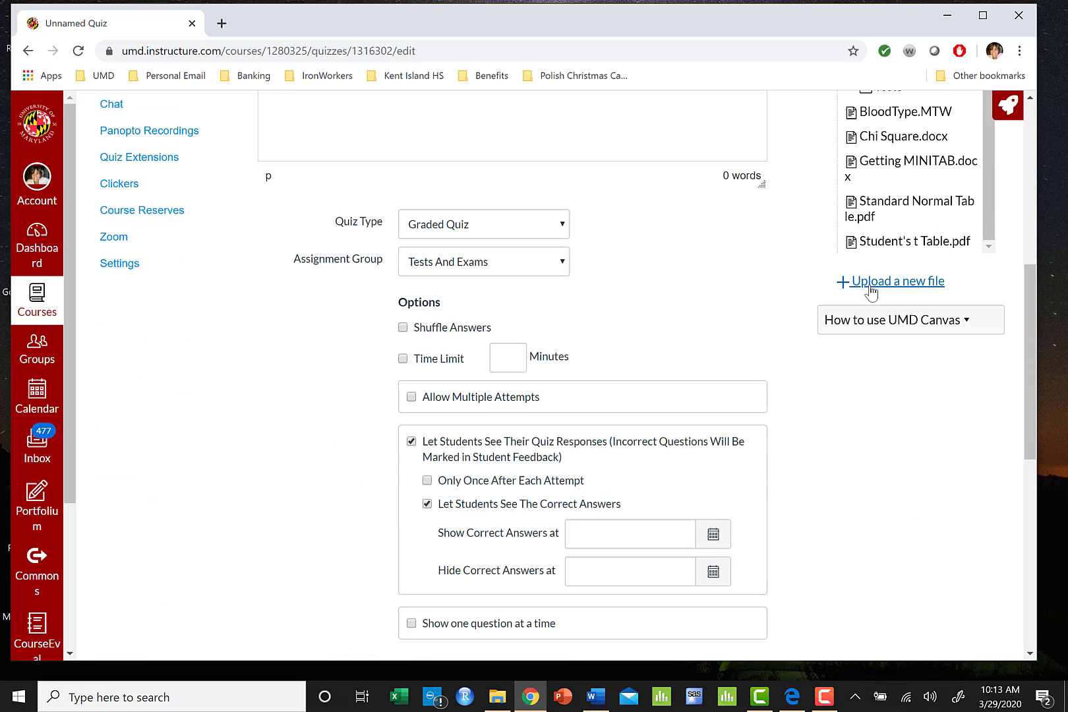
left_click(872, 284)
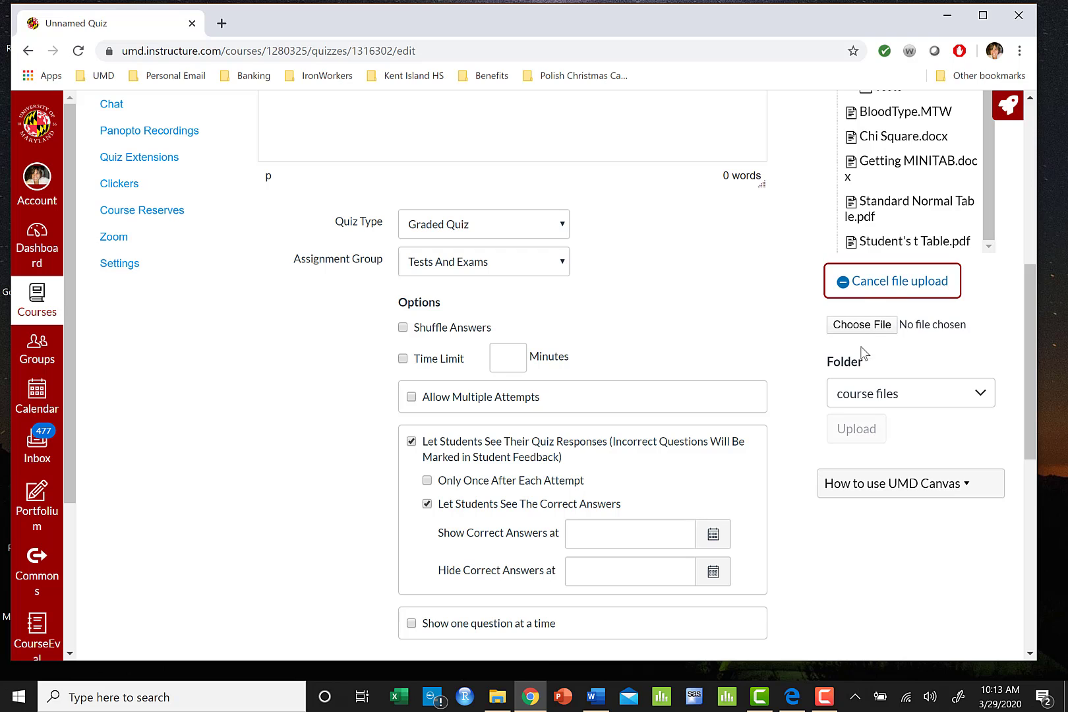
left_click(861, 325)
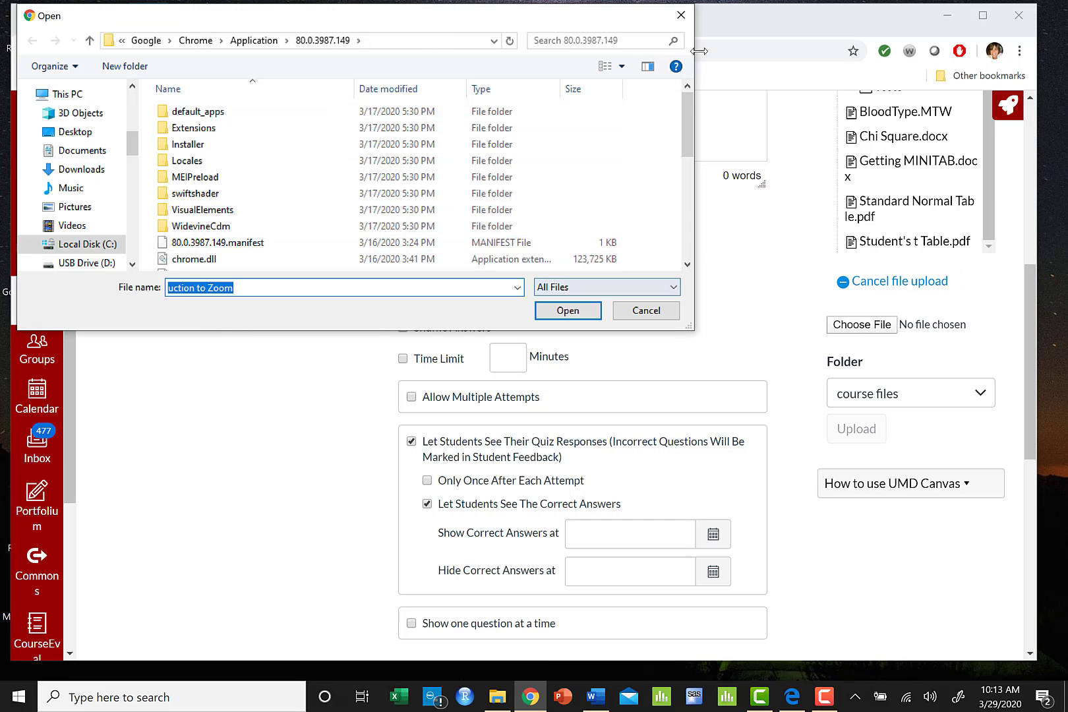
left_click(681, 15)
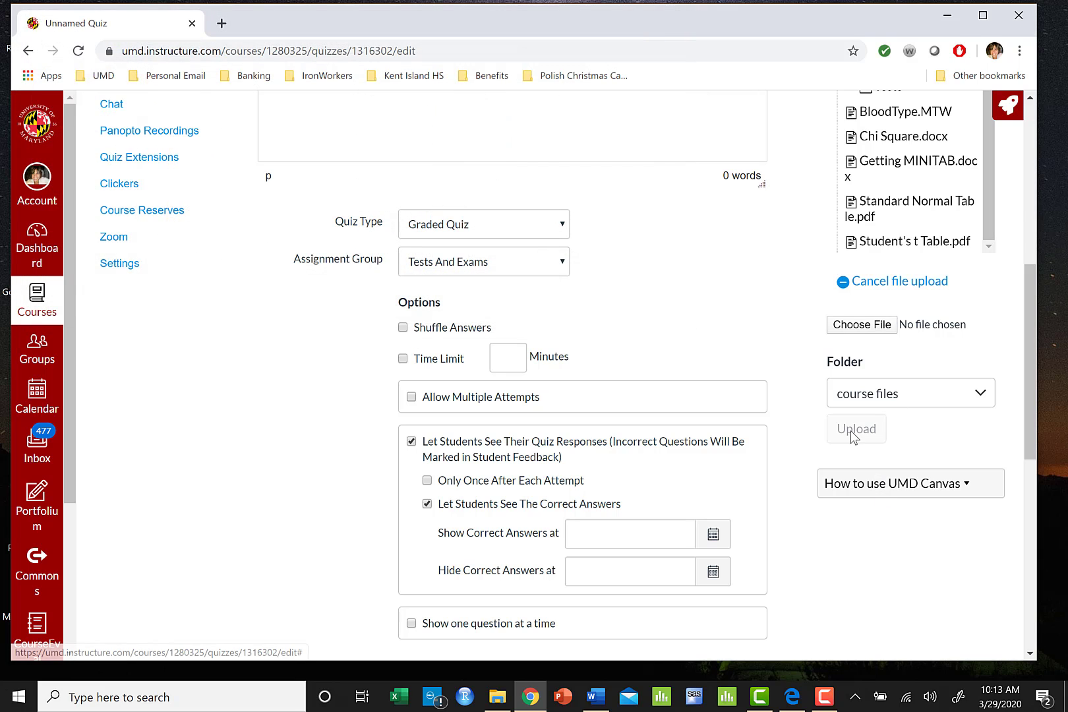
scroll(473, 367, "up", 5)
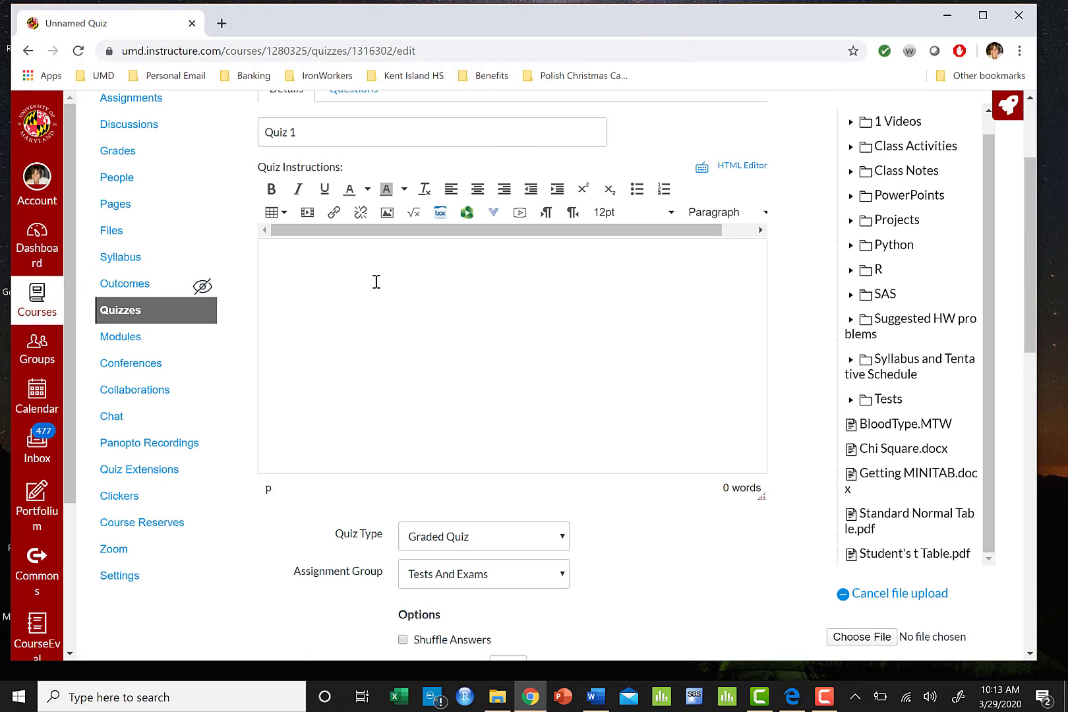
scroll(774, 501, "down", 2)
scroll(708, 476, "up", 4)
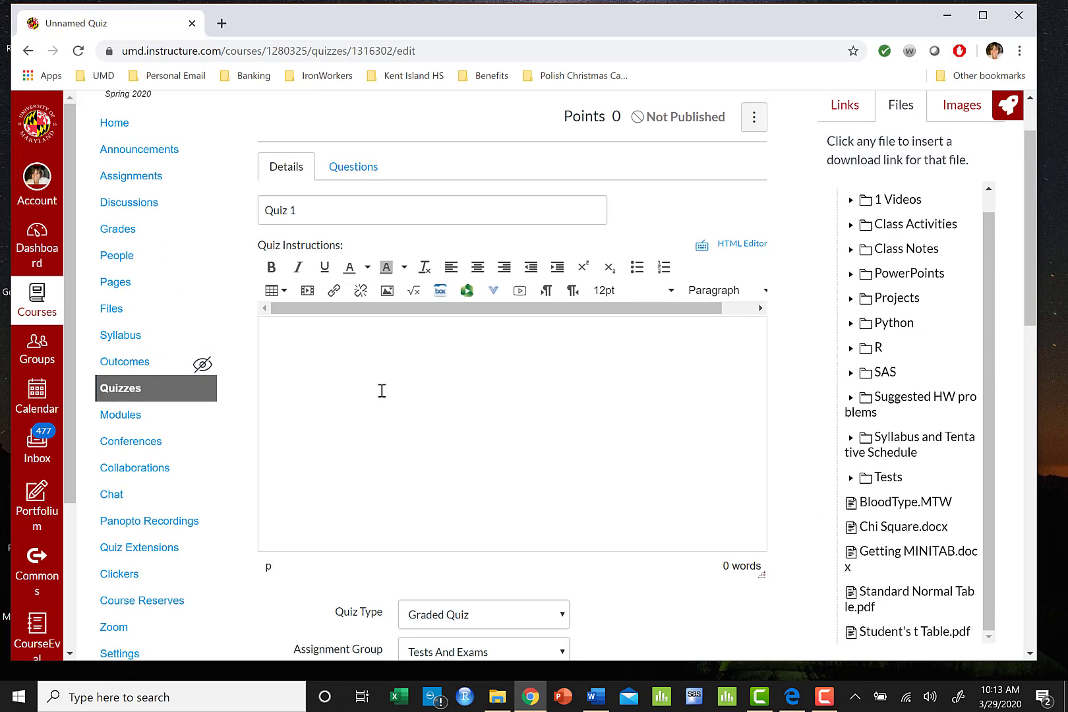
left_click(330, 338)
Set the quiz's assignment group to Quizzes.
scroll(426, 399, "down", 2)
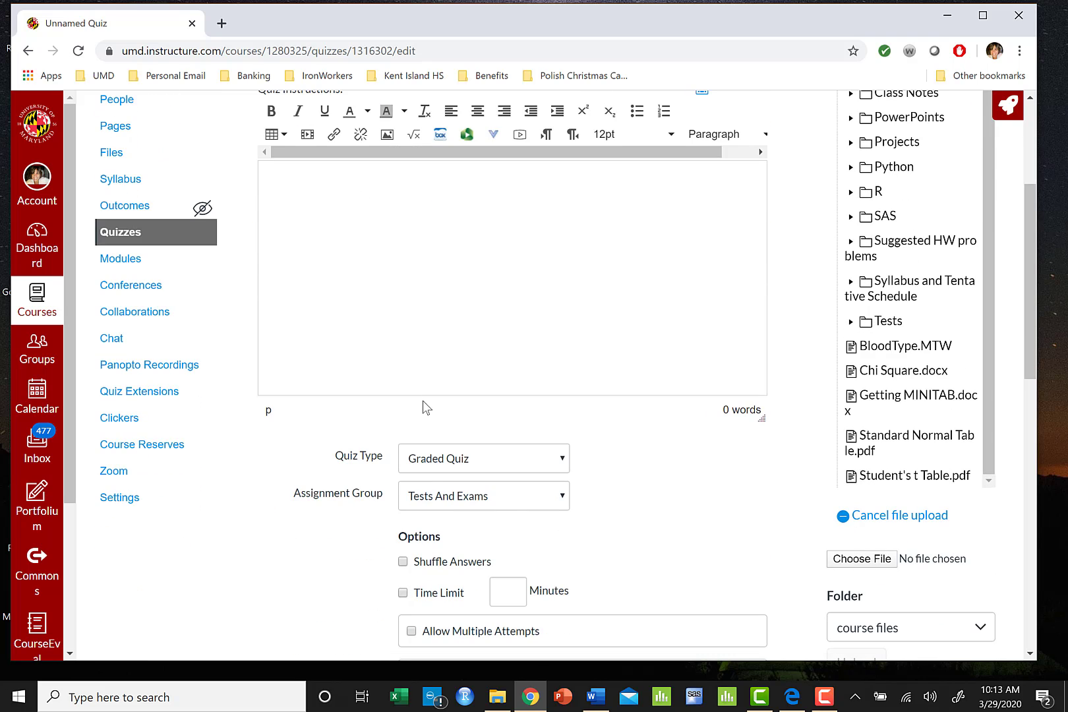
left_click(552, 502)
scroll(553, 502, "down", 2)
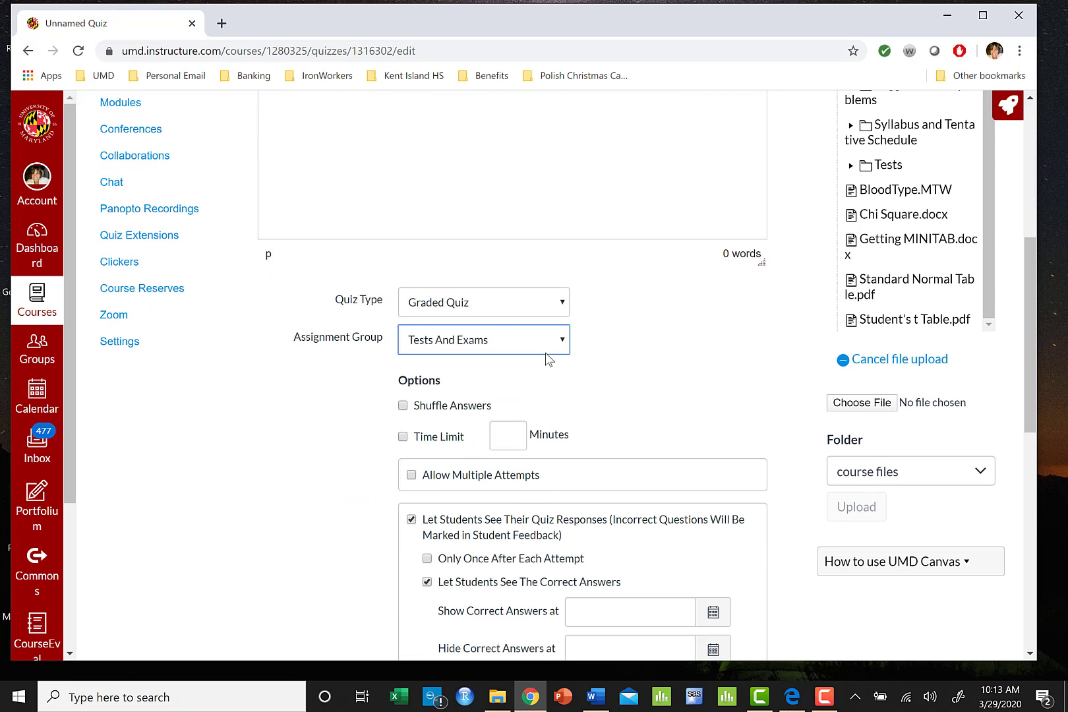
left_click(553, 344)
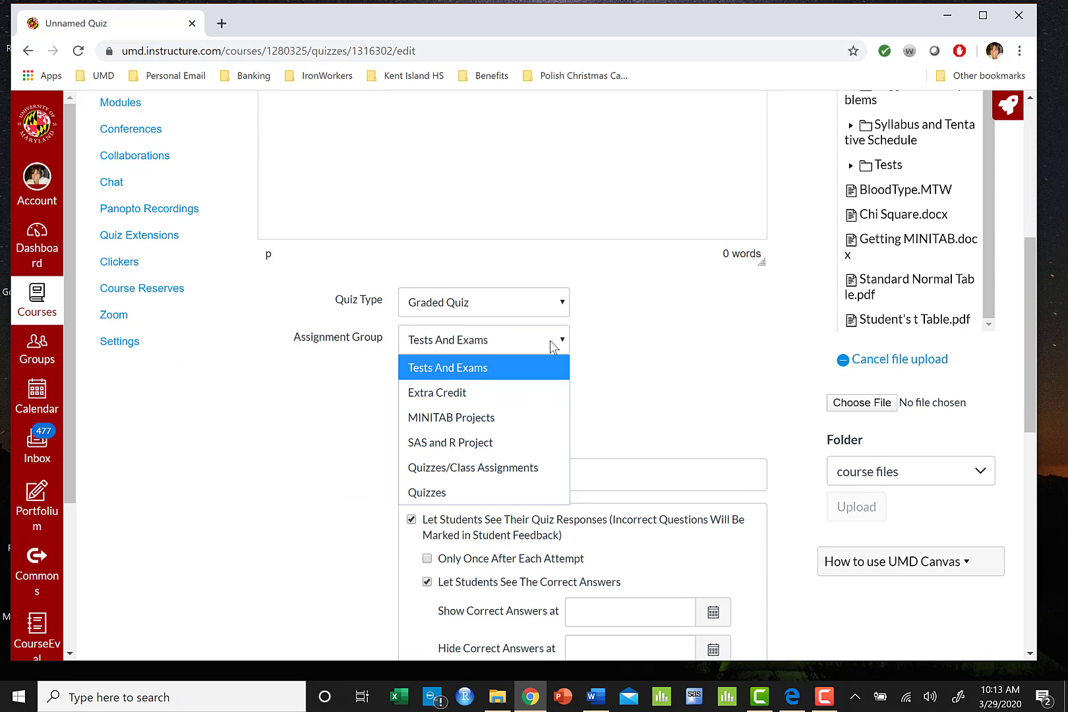
left_click(473, 492)
Allow multiple attempts on the quiz, inspect the score-to-keep choices, limit the allowed attempts to 1, and disable multiple attempts again.
scroll(642, 420, "down", 2)
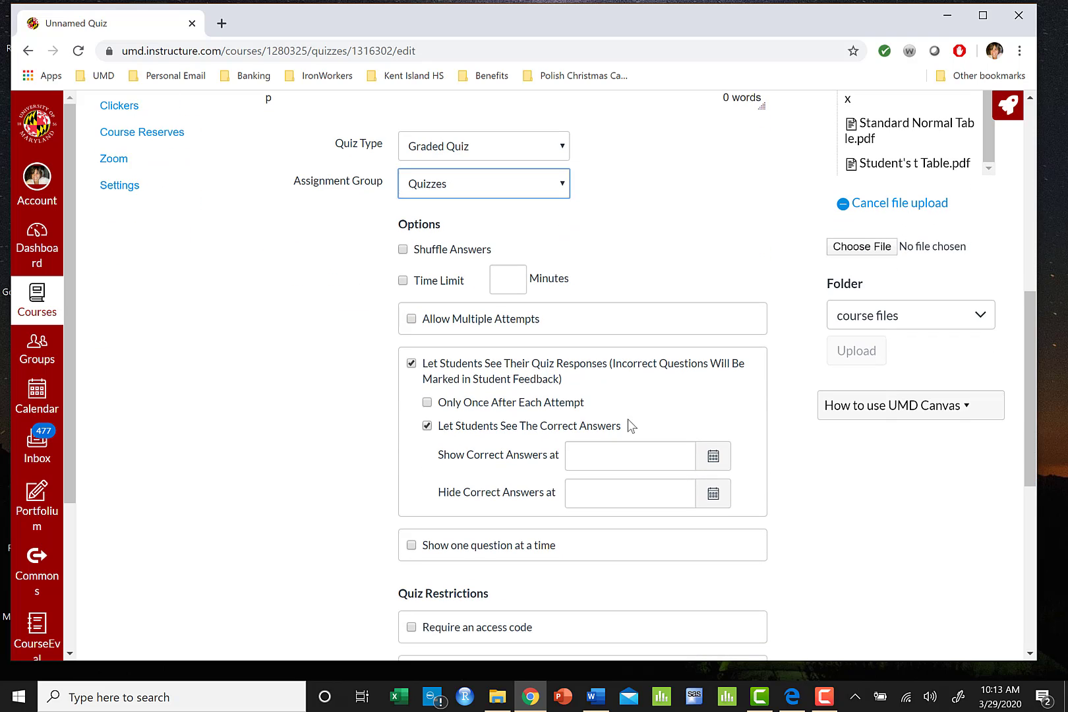
left_click(411, 319)
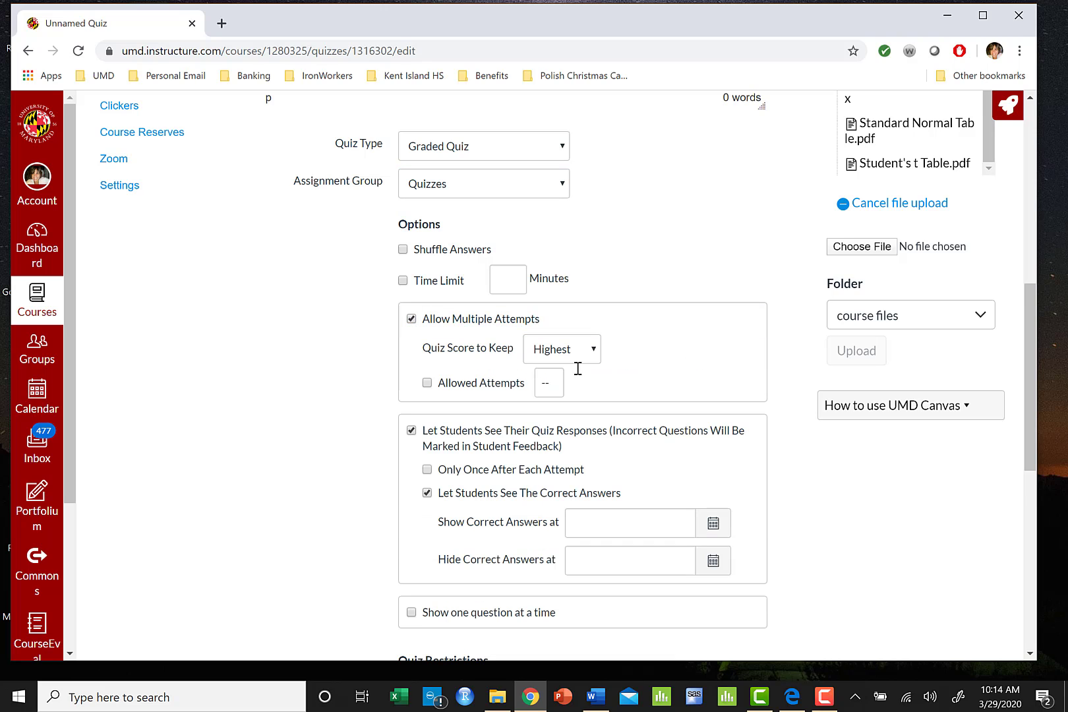
left_click(565, 355)
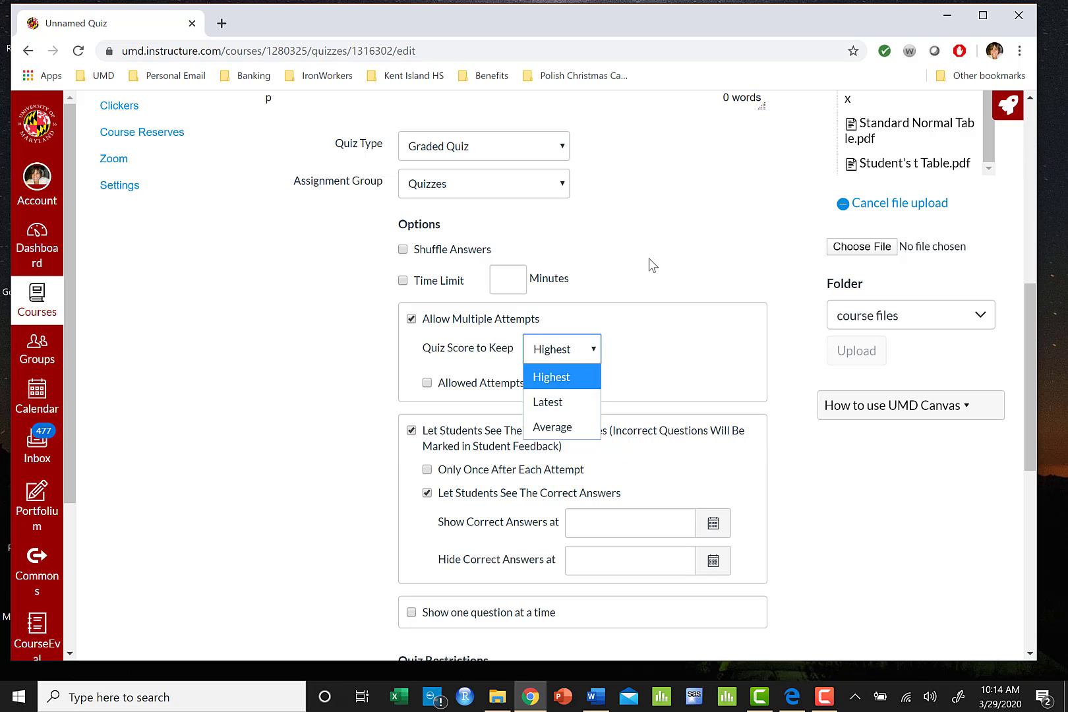
left_click(750, 284)
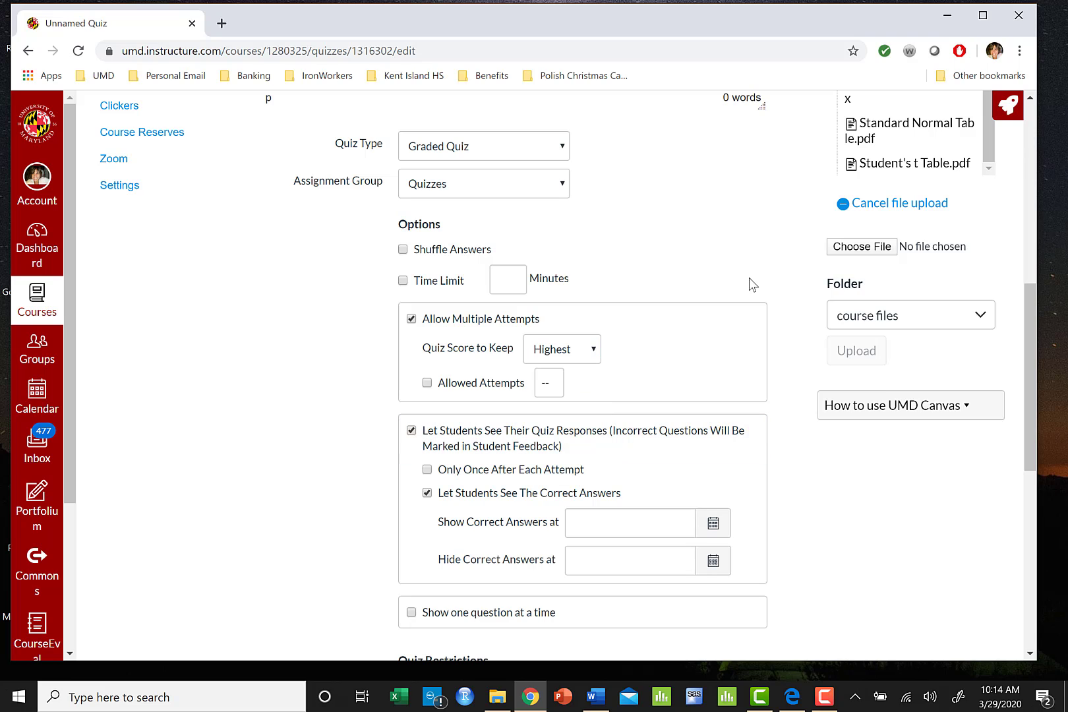
left_click(427, 383)
left_click(546, 383)
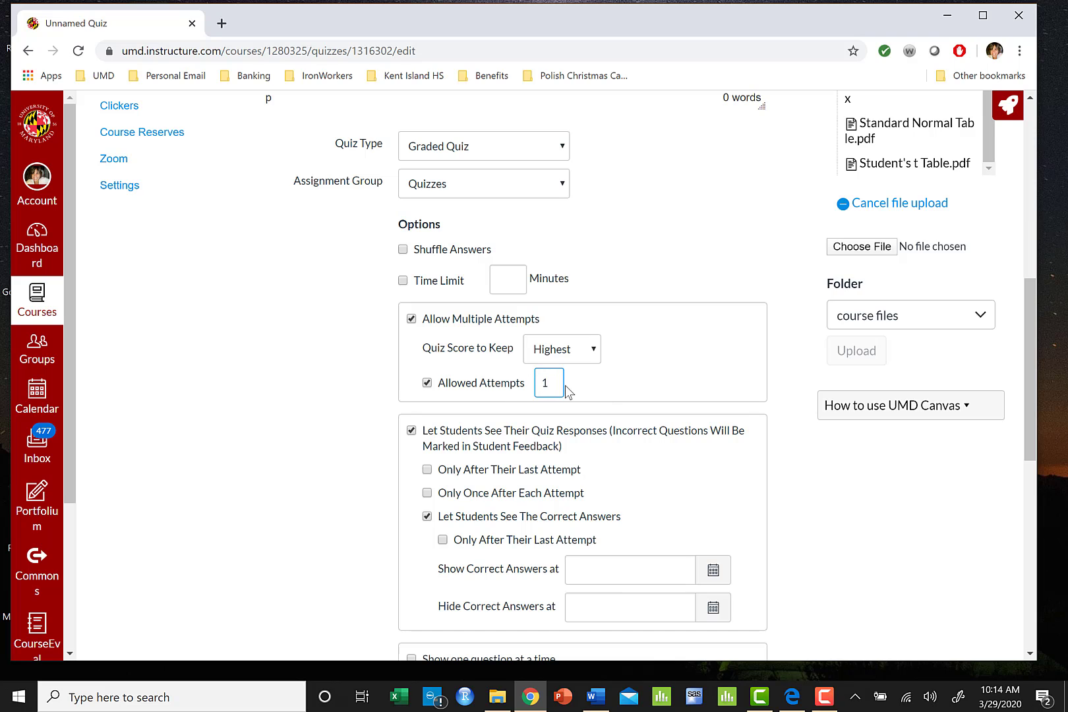
left_click(412, 320)
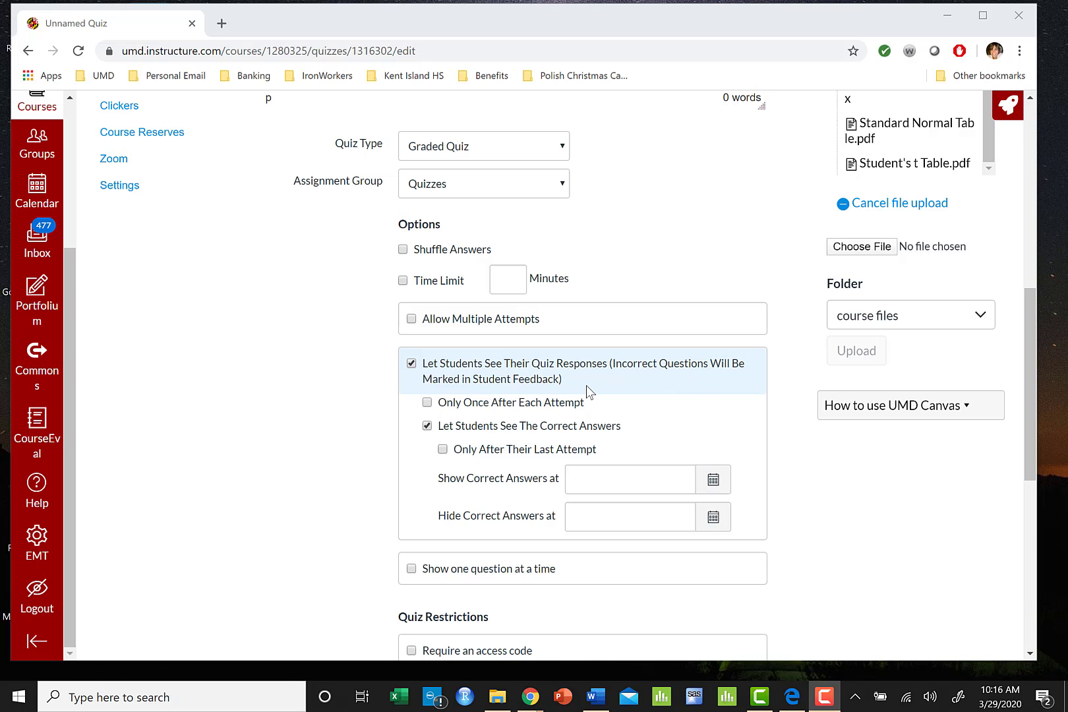
Show correct answers only after the last attempt, and show one question at a time with questions locked after answering.
left_click(442, 449)
scroll(429, 495, "down", 2)
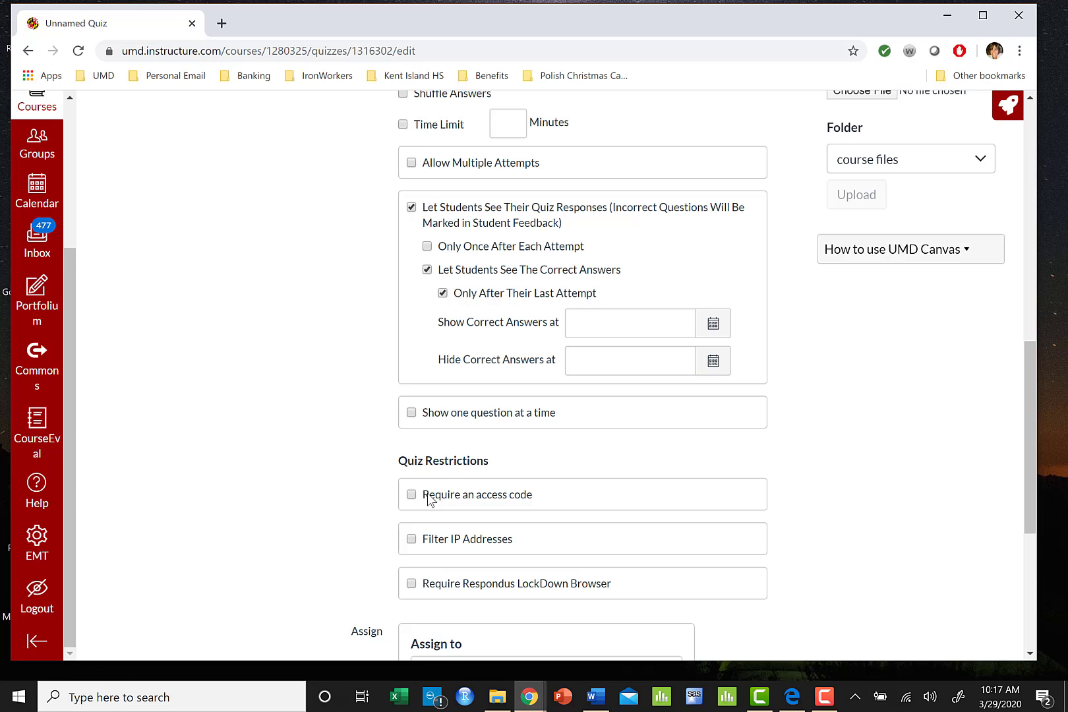
left_click(412, 415)
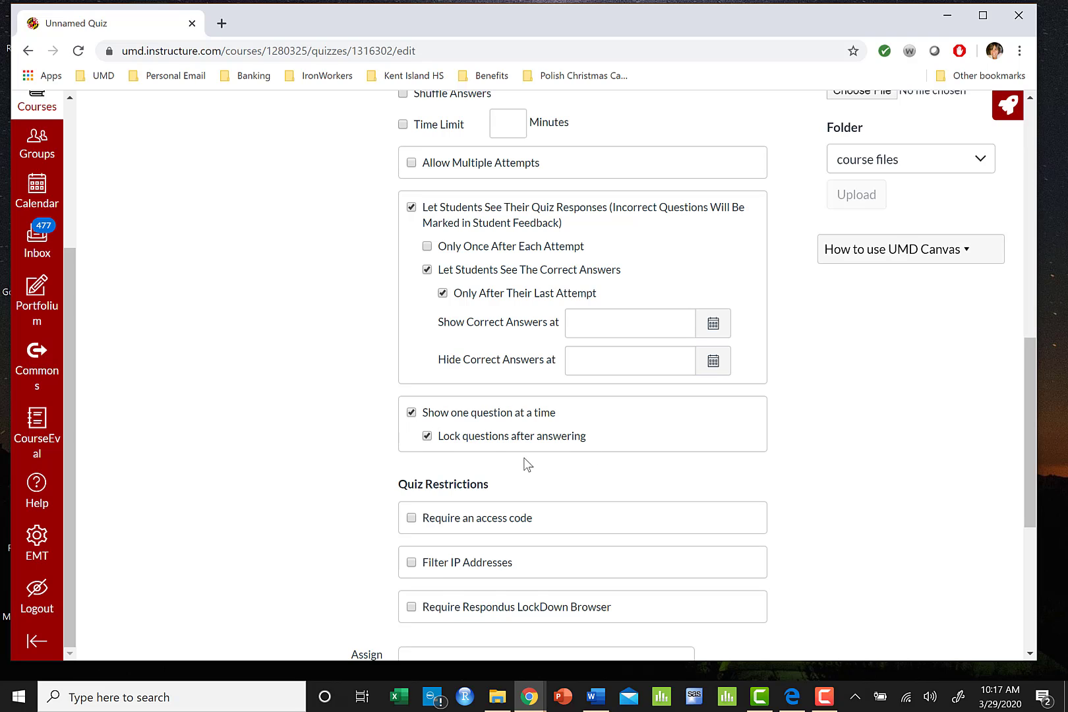
Set the quiz's due date to March 30, 2020 at 3:00 pm for everyone.
scroll(528, 464, "down", 2)
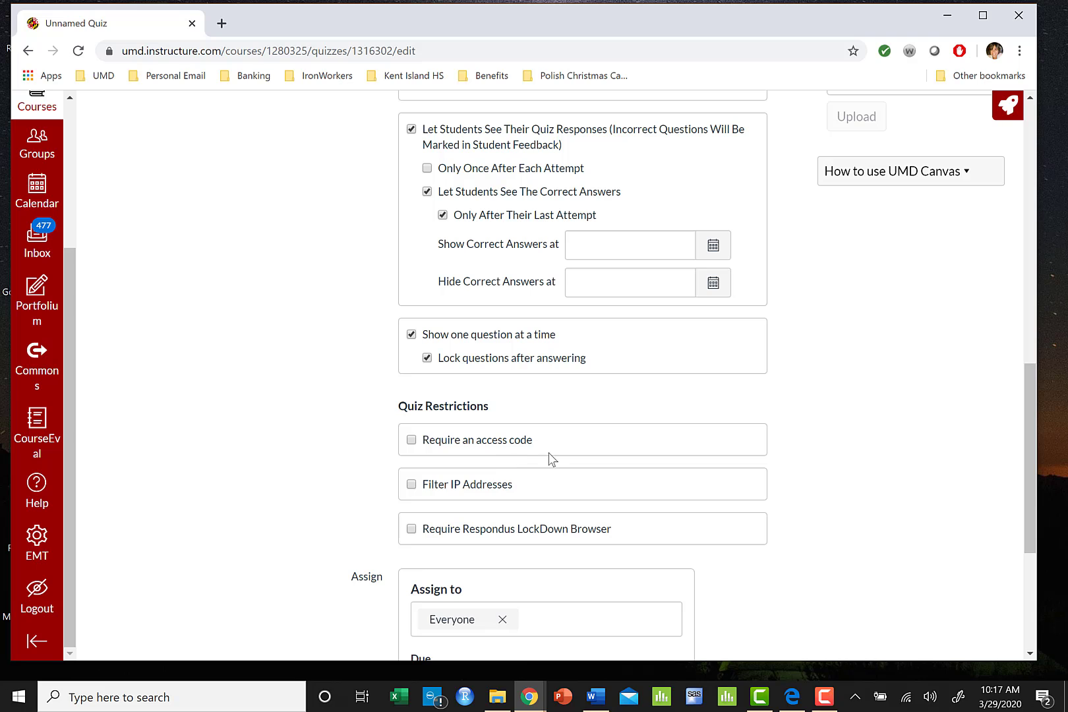
scroll(257, 442, "down", 2)
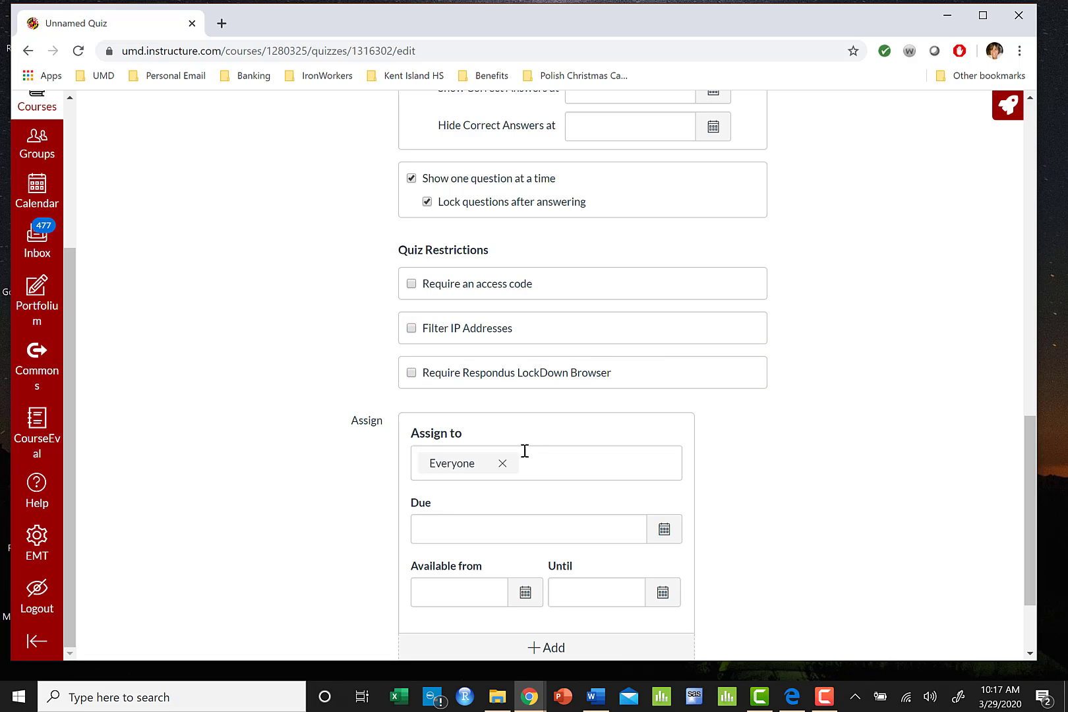
scroll(445, 468, "down", 2)
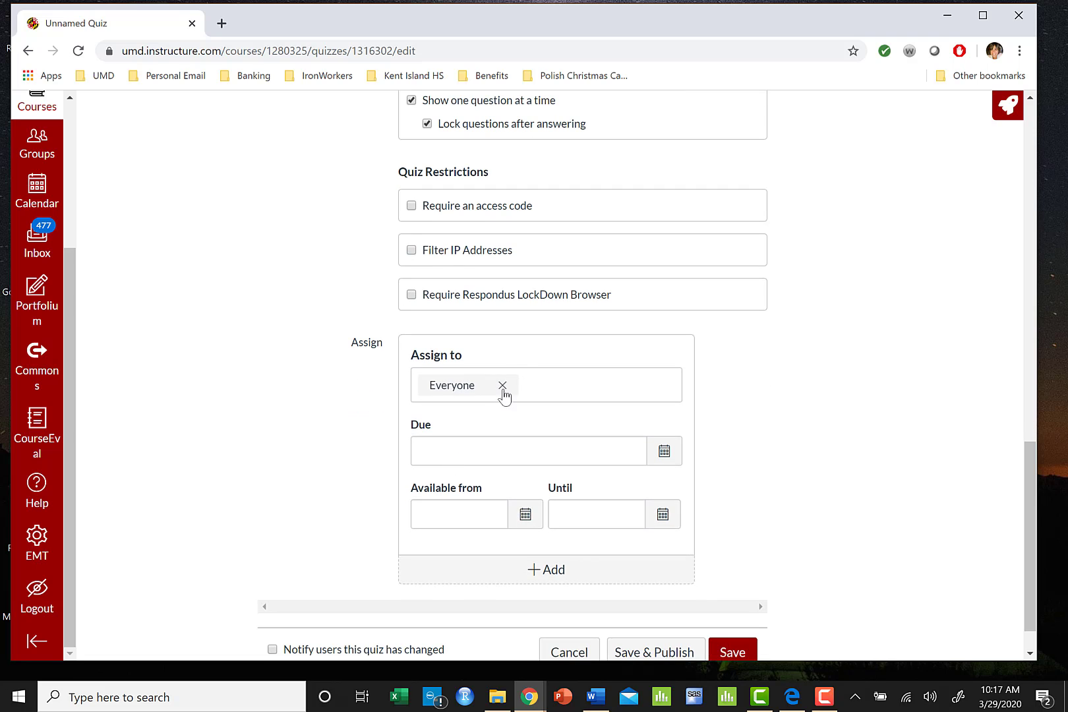
left_click(664, 452)
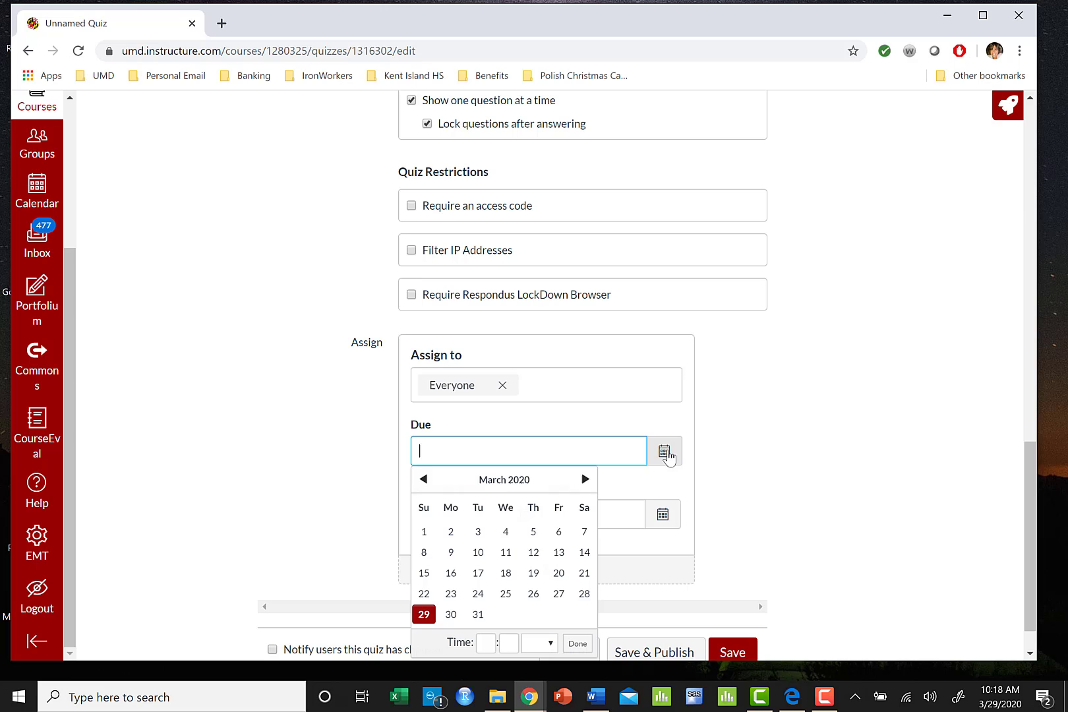
left_click(450, 614)
left_click(491, 644)
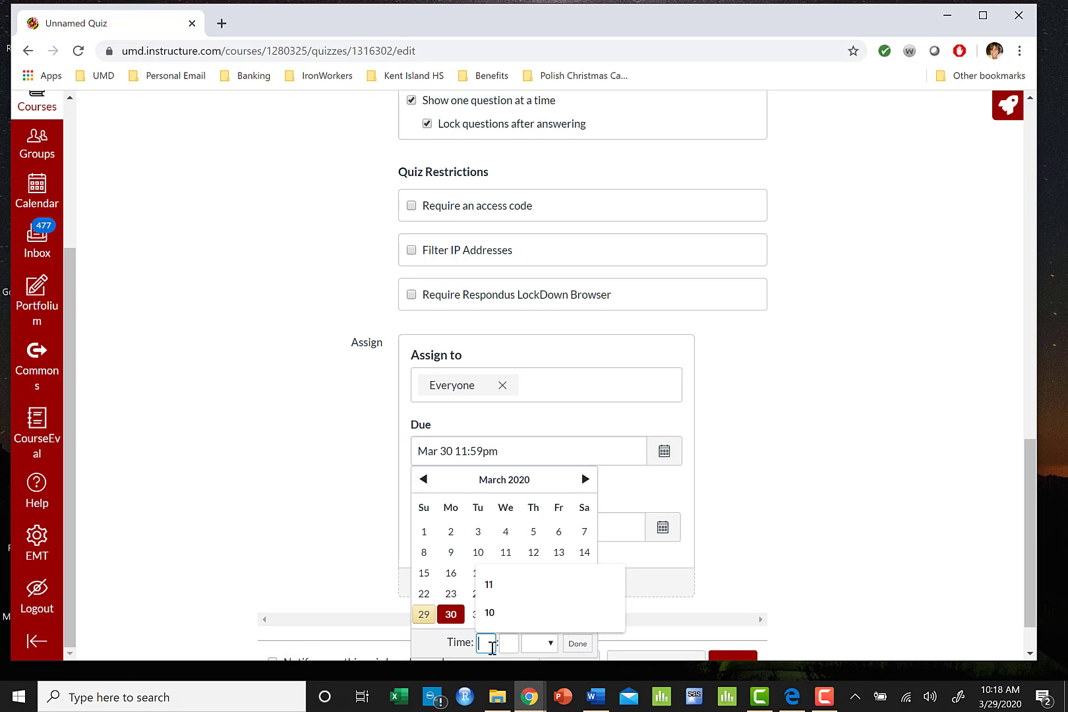
type("3")
left_click(506, 642)
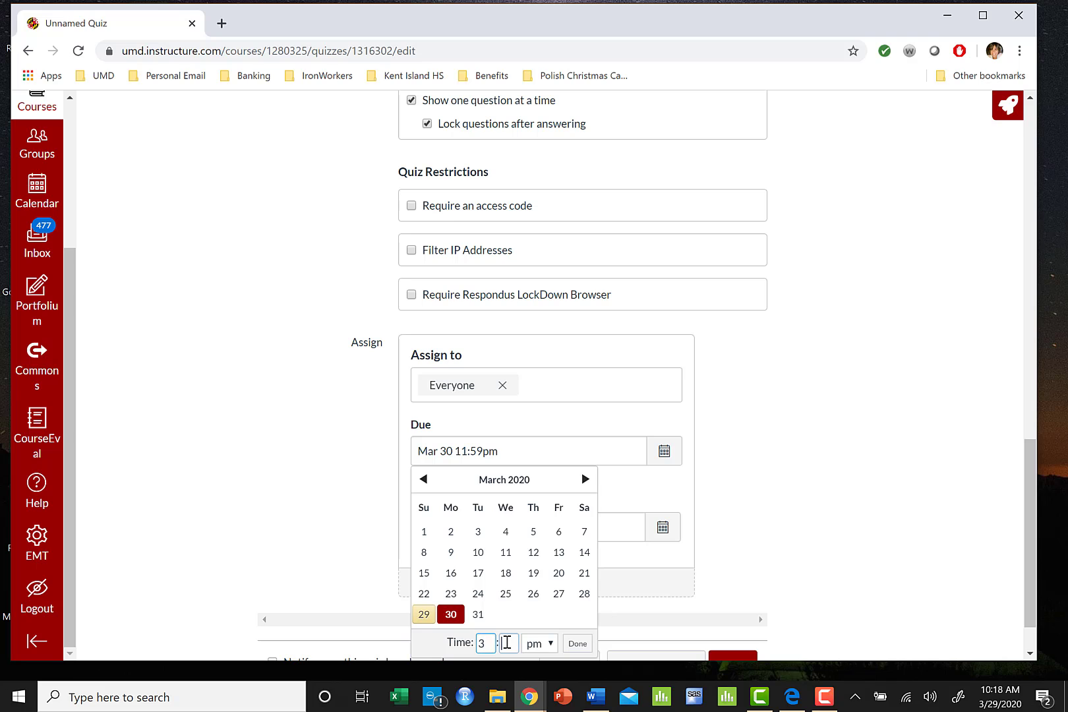
type("00")
left_click(578, 644)
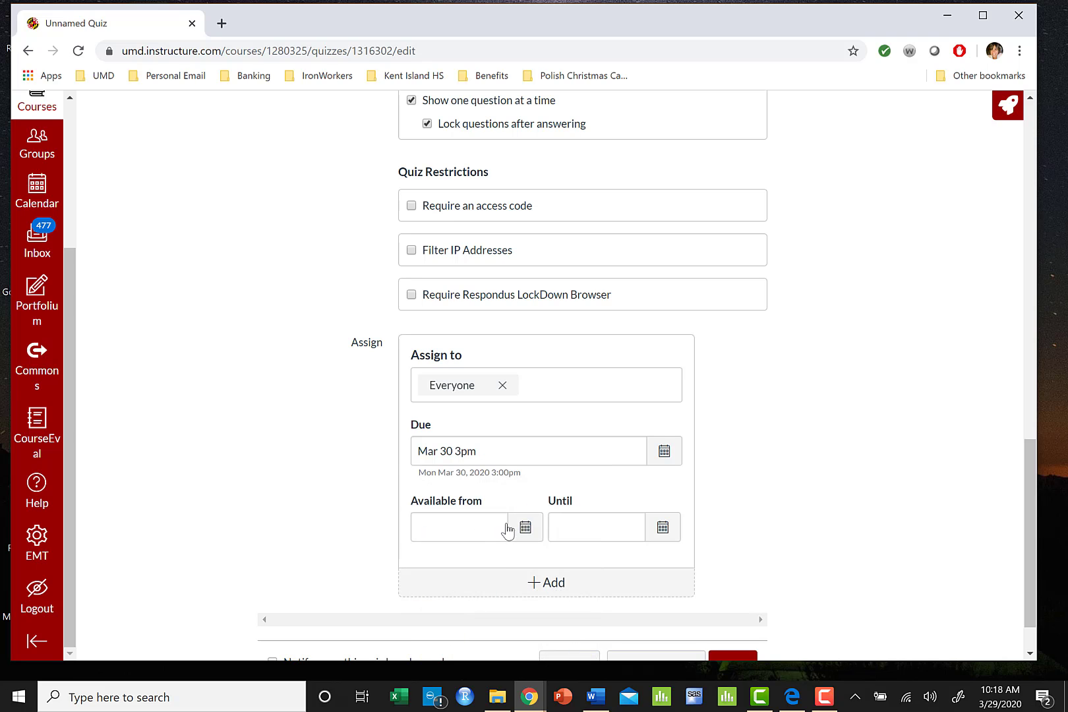
Make the quiz available from March 30, 2020 at 2:00 pm.
left_click(526, 535)
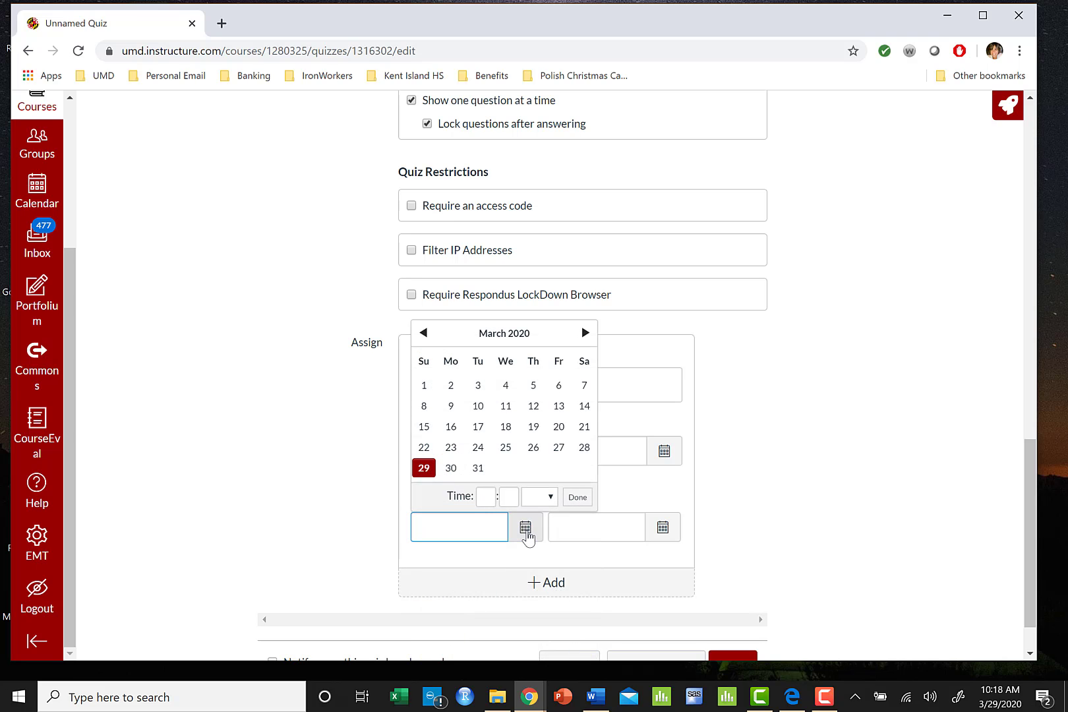
left_click(450, 468)
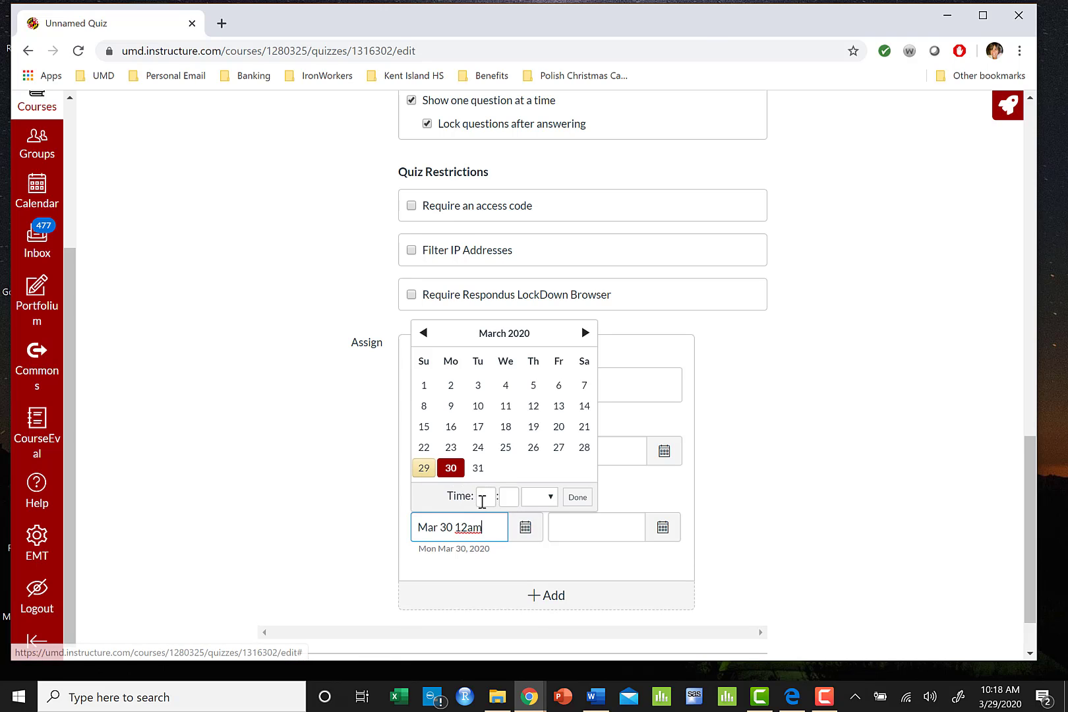
left_click(485, 499)
type("2")
left_click(508, 498)
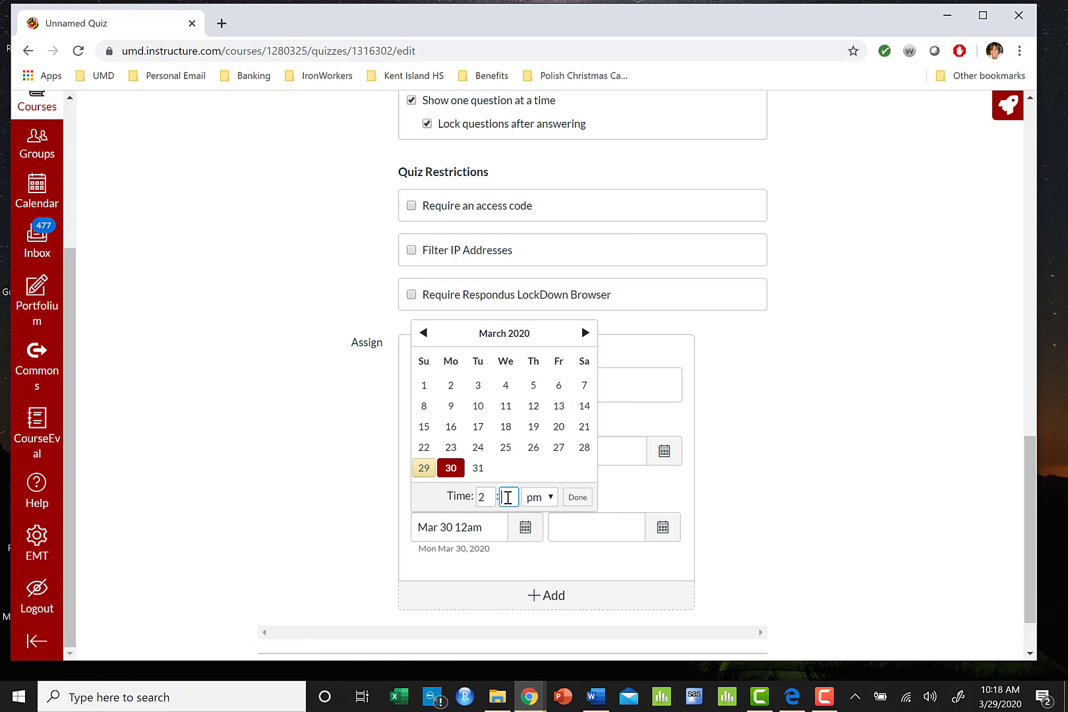
type("00")
left_click(578, 497)
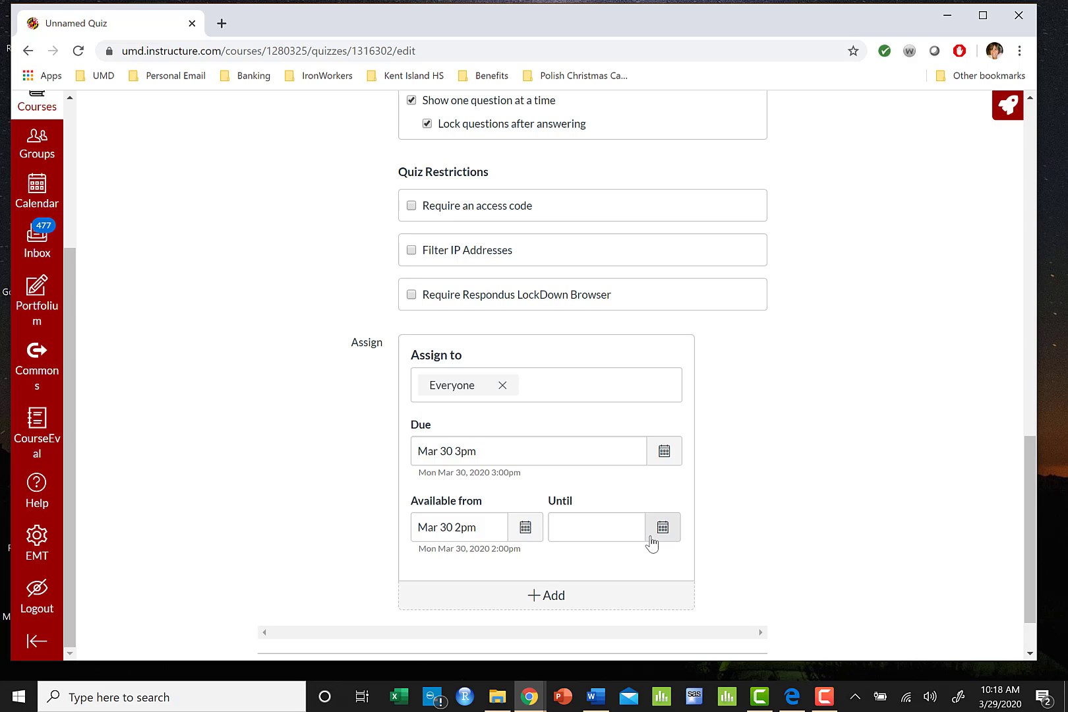
Enable the quiz's time limit and set it to 50 minutes.
scroll(652, 543, "up", 7)
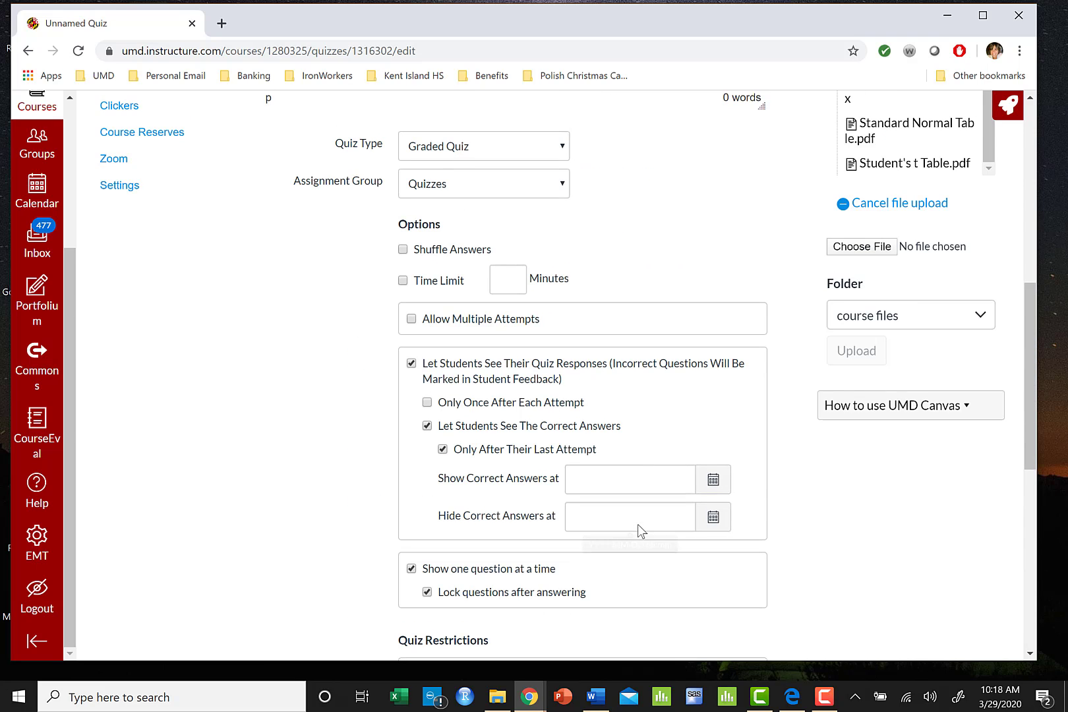
scroll(639, 524, "up", 3)
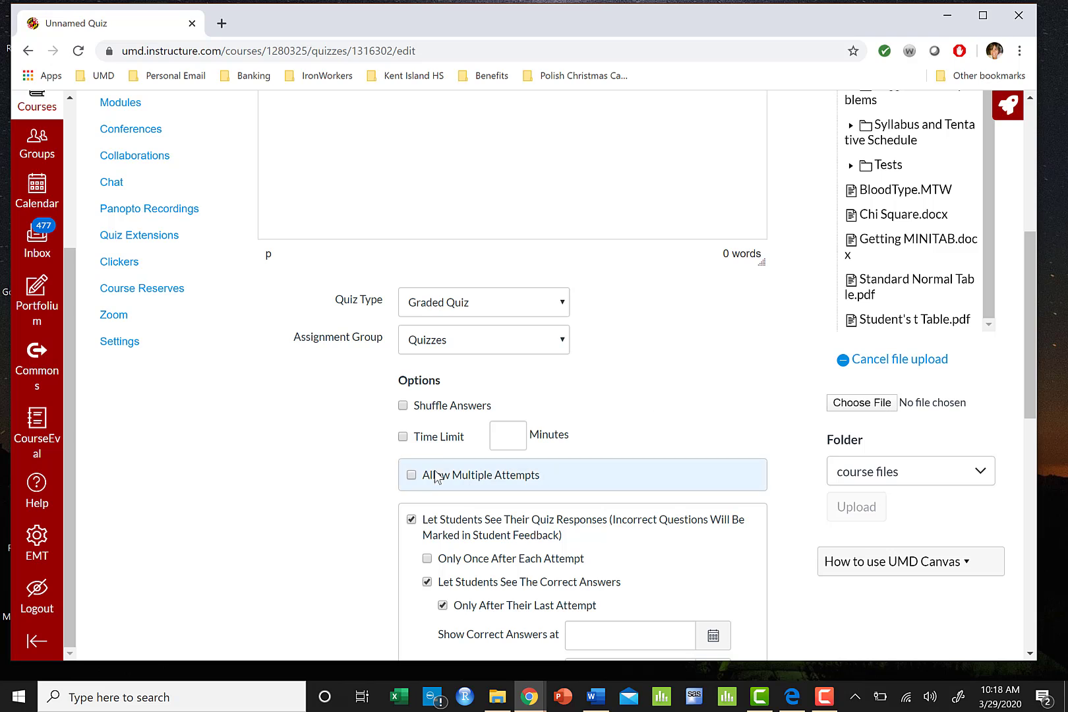
left_click(403, 438)
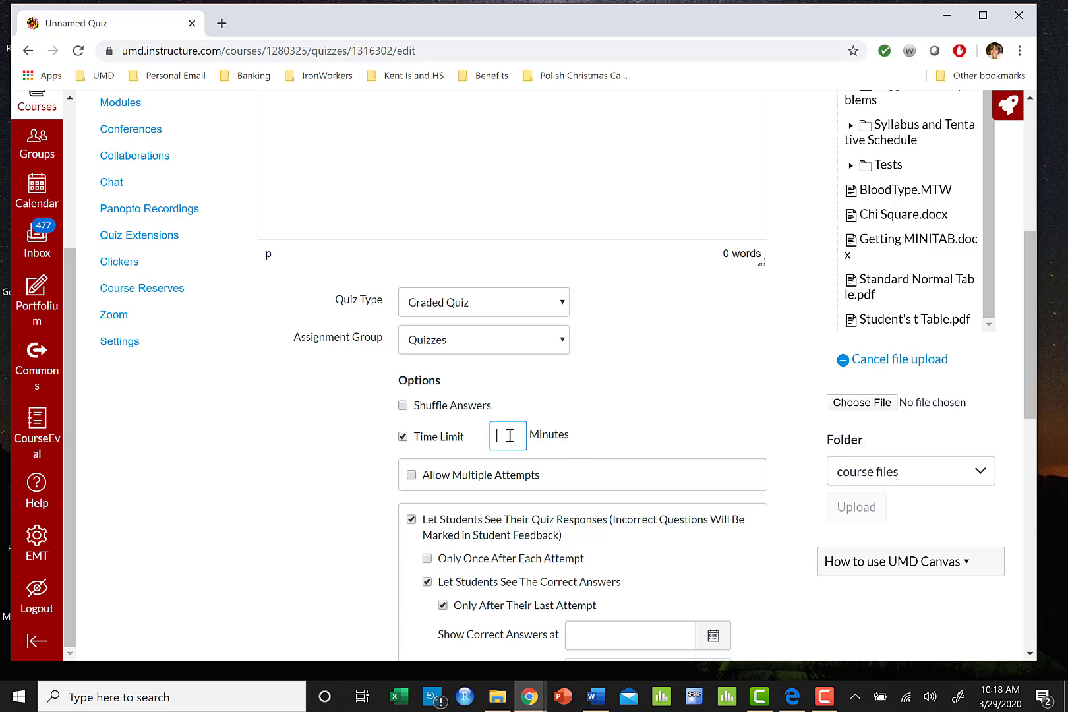
type("50")
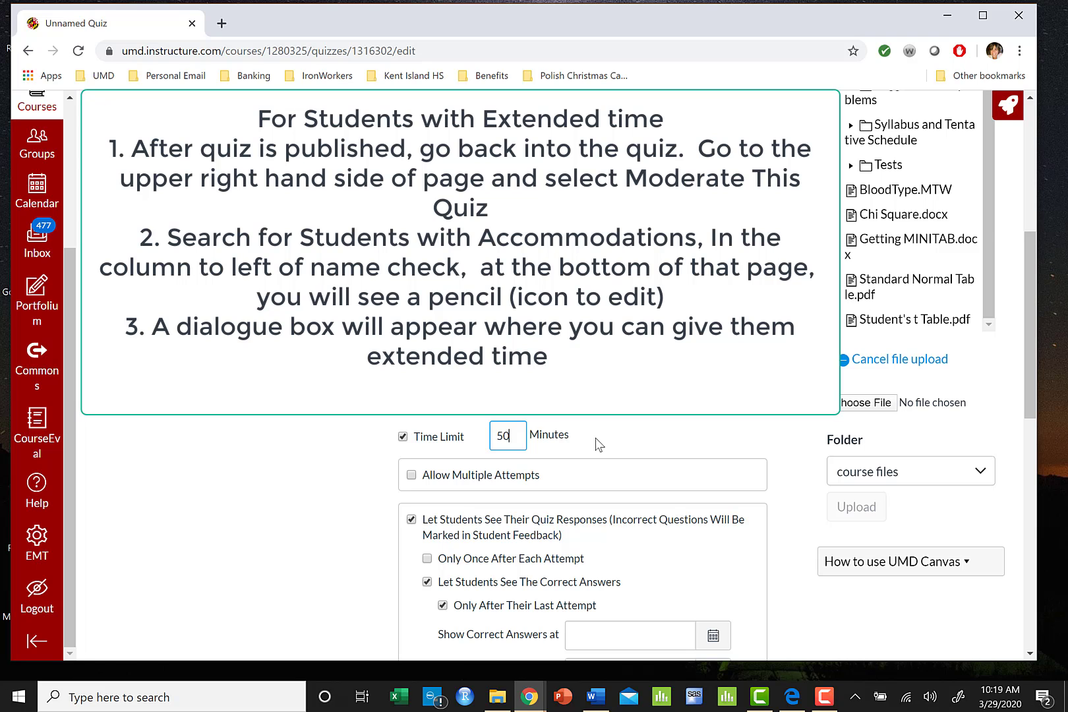
Move the quiz's due date to March 31, keeping the time at 3:00 pm.
scroll(597, 478, "down", 15)
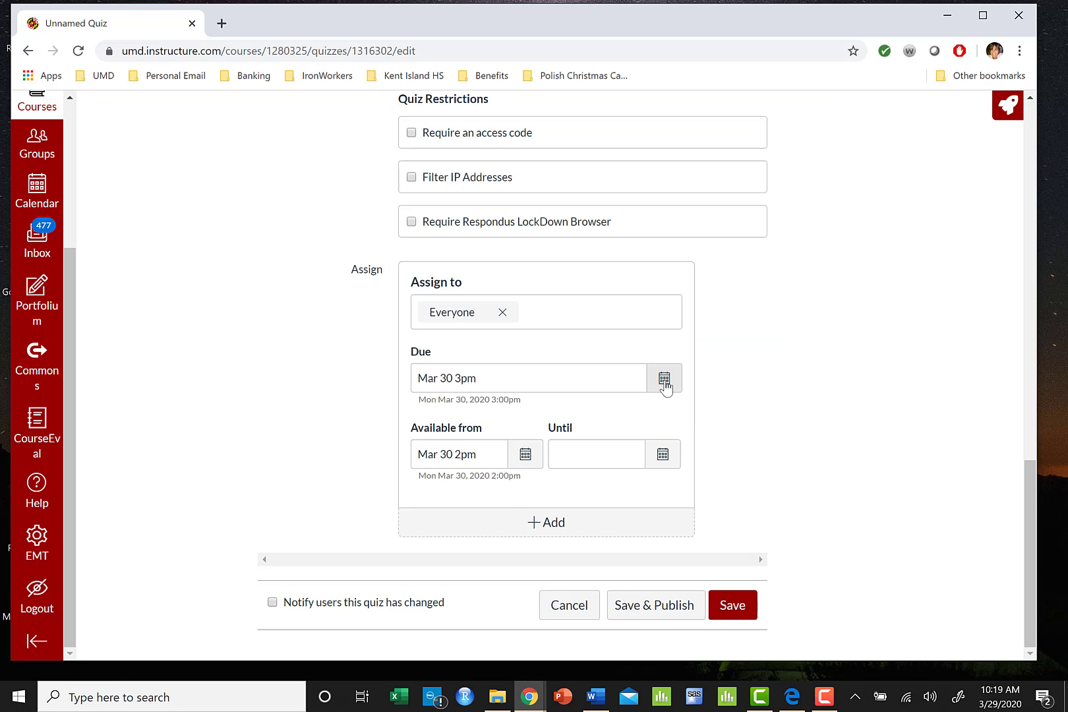
left_click(664, 379)
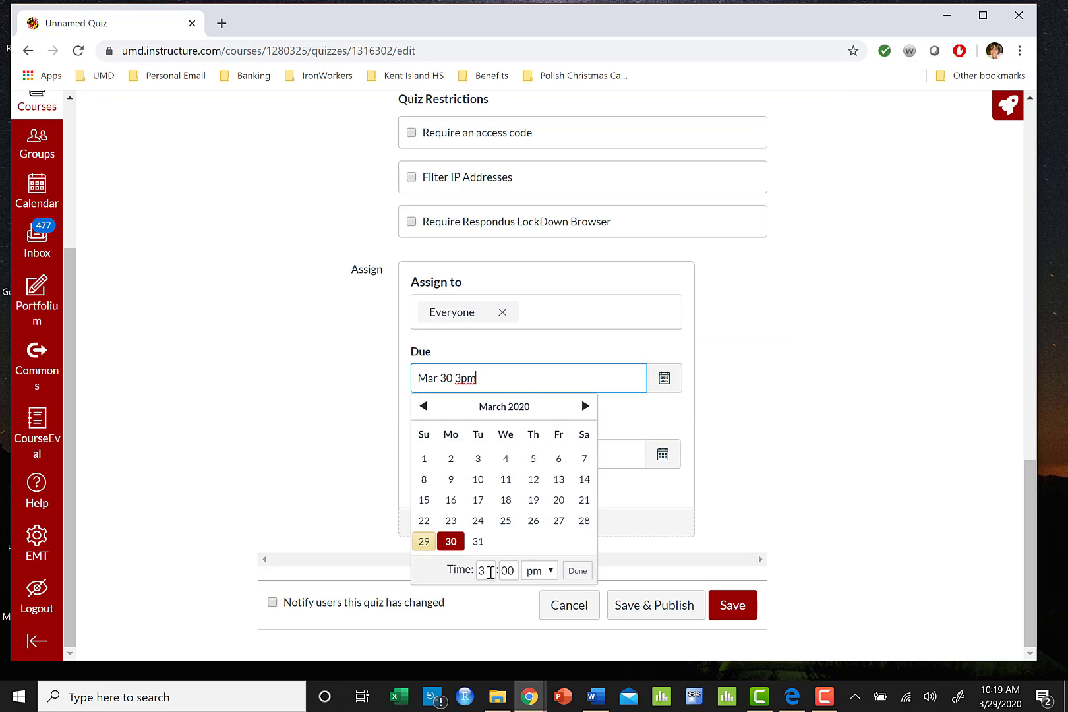
left_click(478, 541)
left_click(577, 571)
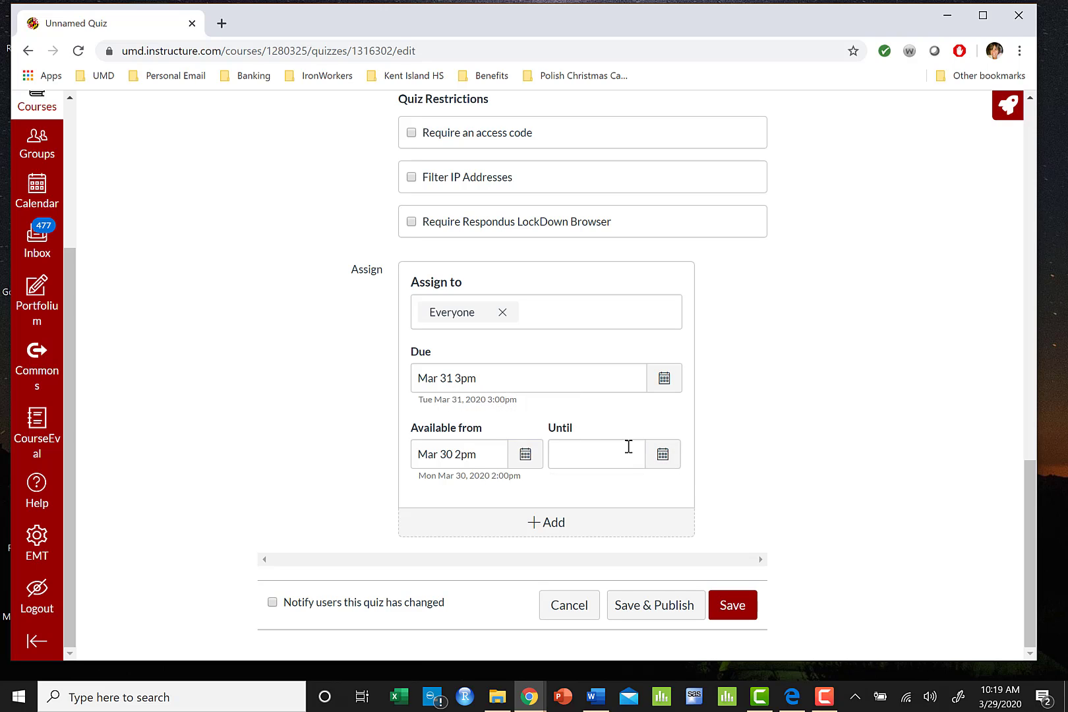
Turn on shuffled answers for the quiz and review the remaining settings through to the assignment dates.
scroll(725, 479, "up", 8)
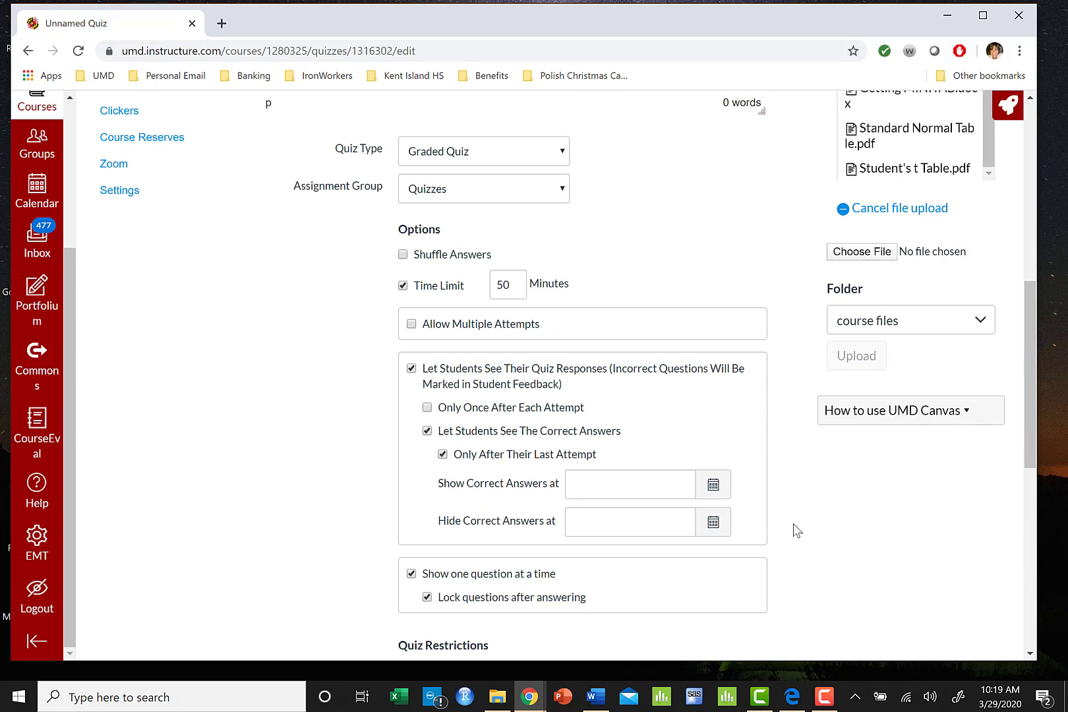
scroll(638, 512, "up", 3)
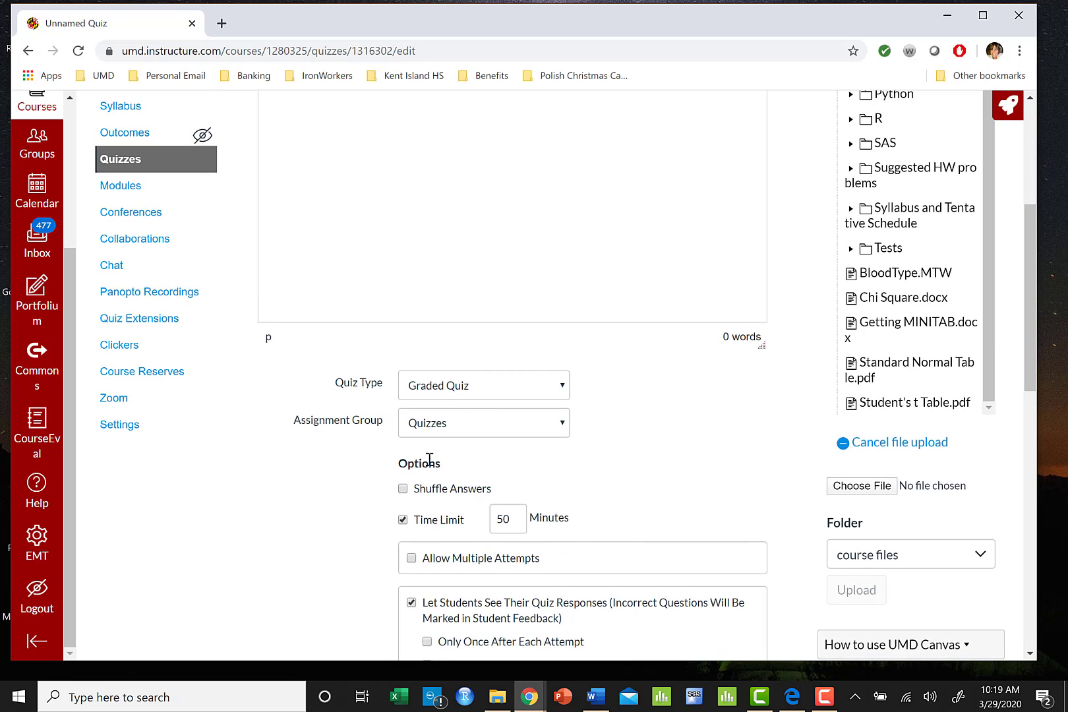
left_click(404, 489)
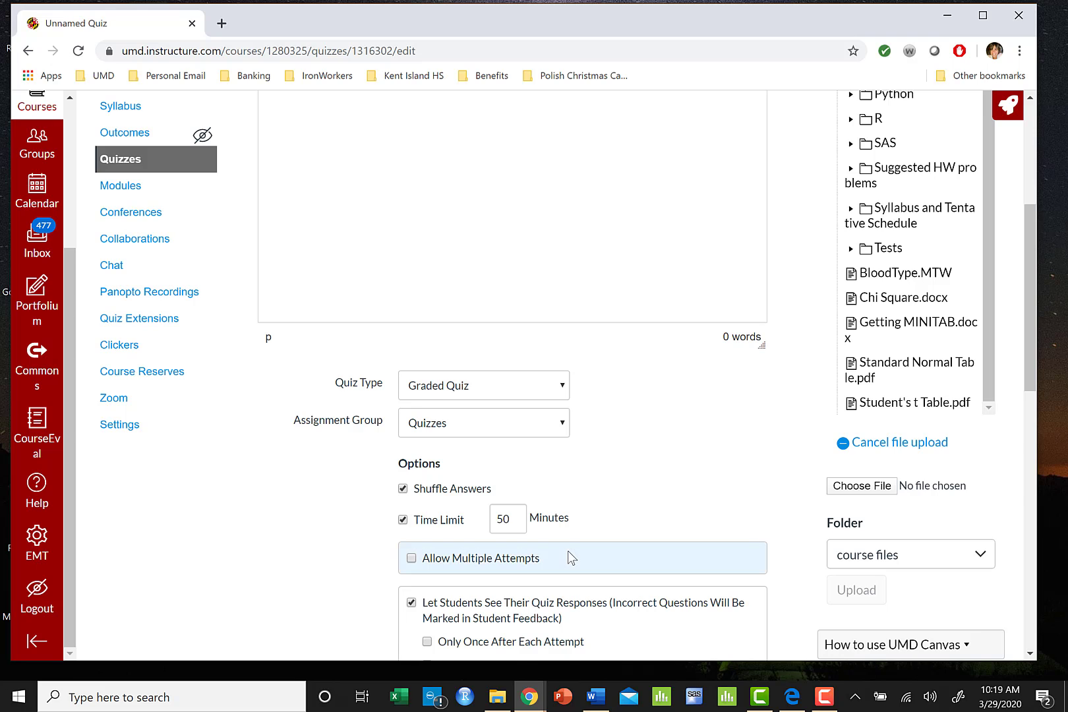
scroll(760, 568, "down", 2)
scroll(803, 585, "down", 1)
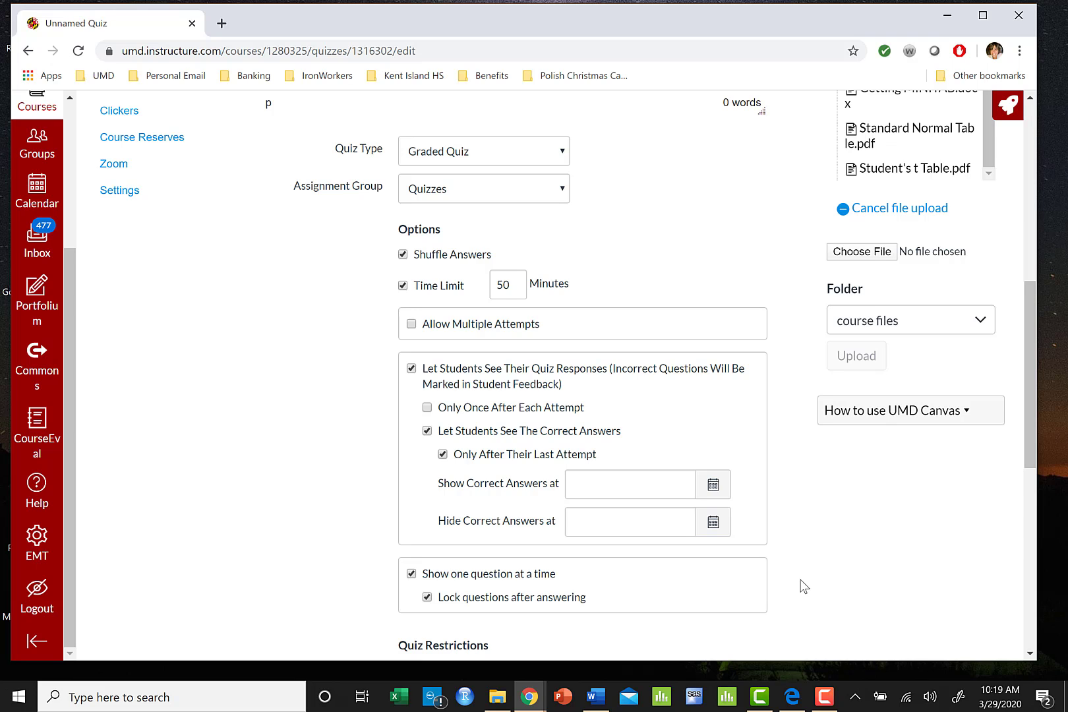
scroll(844, 593, "down", 1)
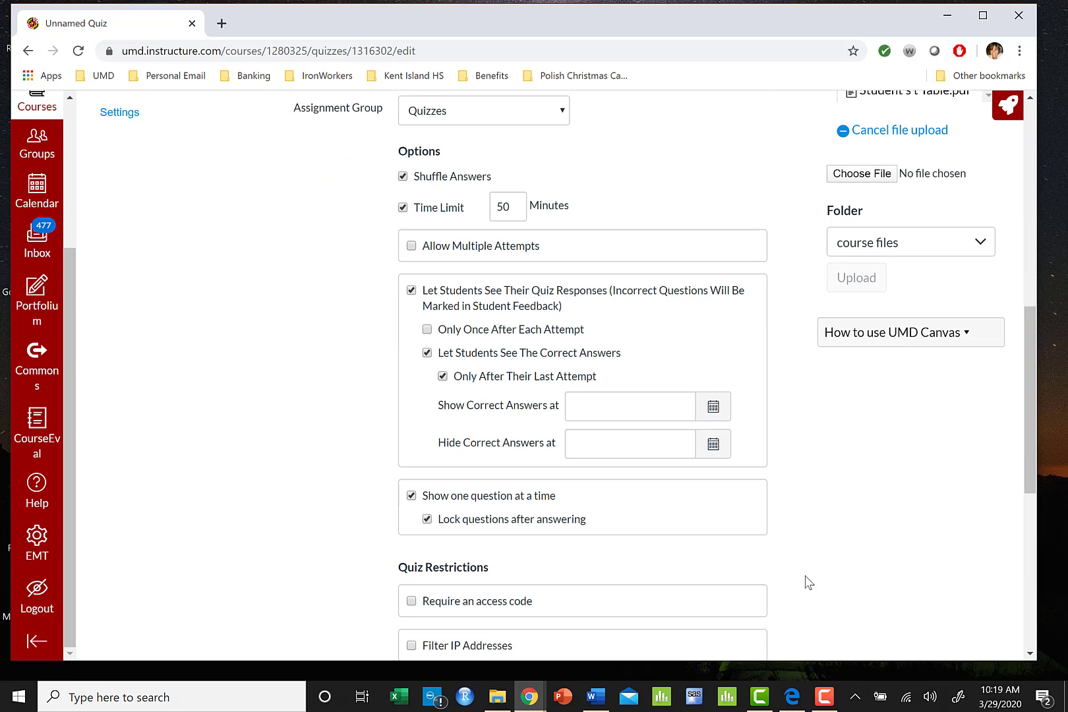
scroll(804, 580, "down", 2)
scroll(803, 580, "down", 1)
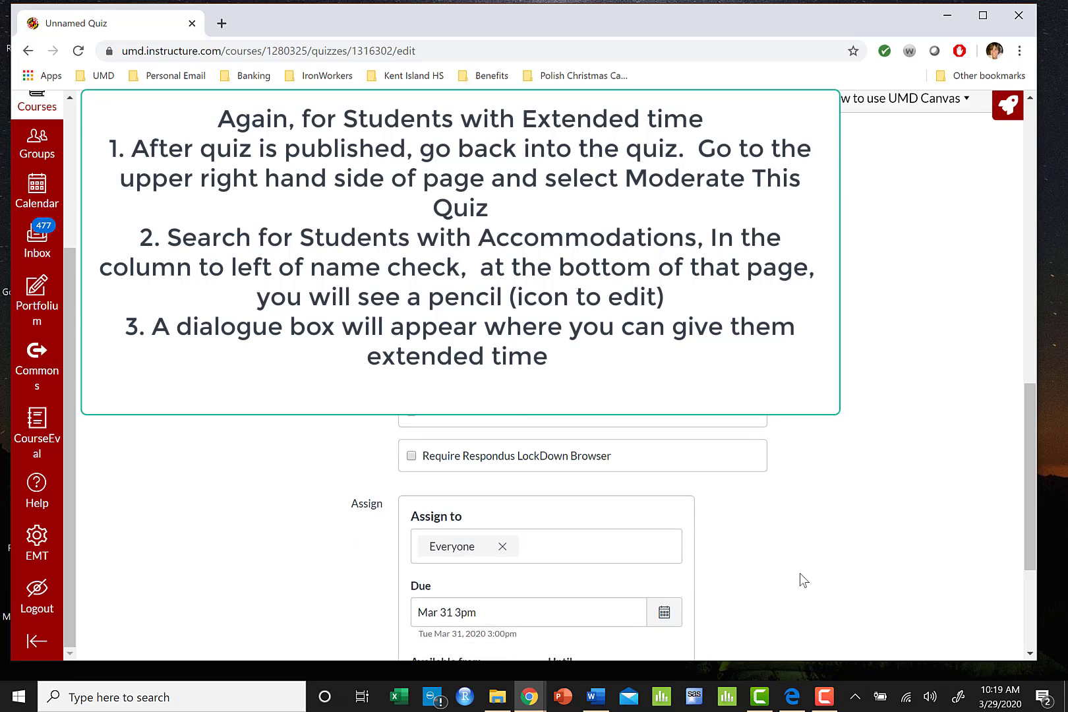
scroll(800, 574, "down", 2)
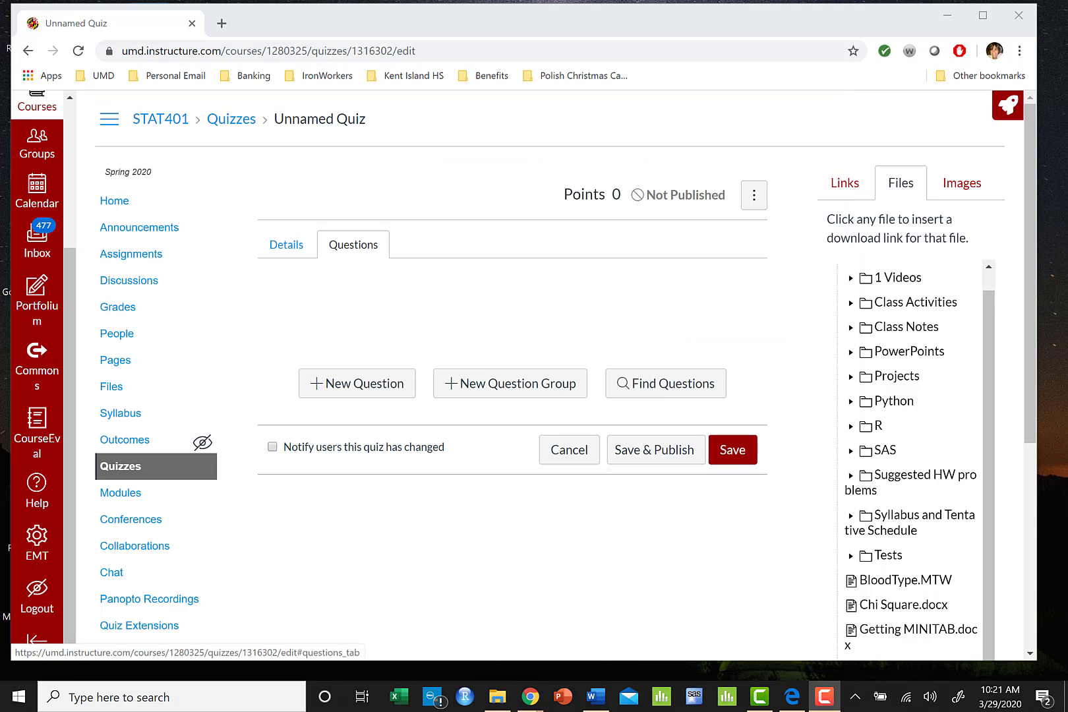
Add a new question named Question 1 and inspect the available question types, keeping Multiple Choice.
left_click(342, 385)
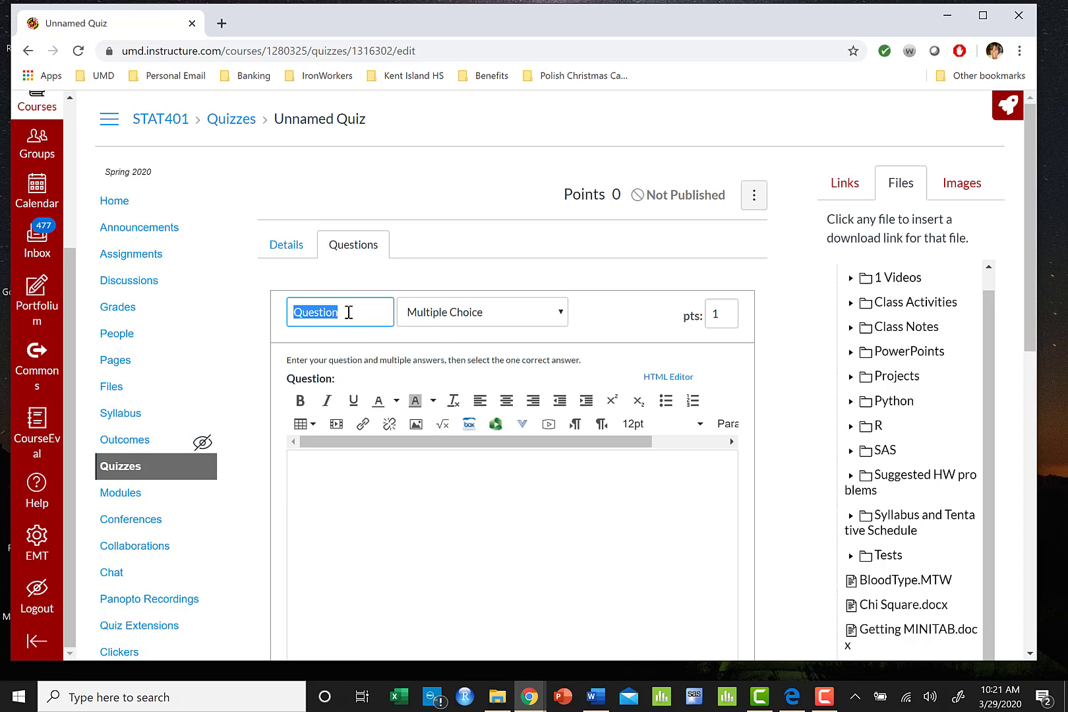
left_click(348, 313)
type("1")
left_click(562, 319)
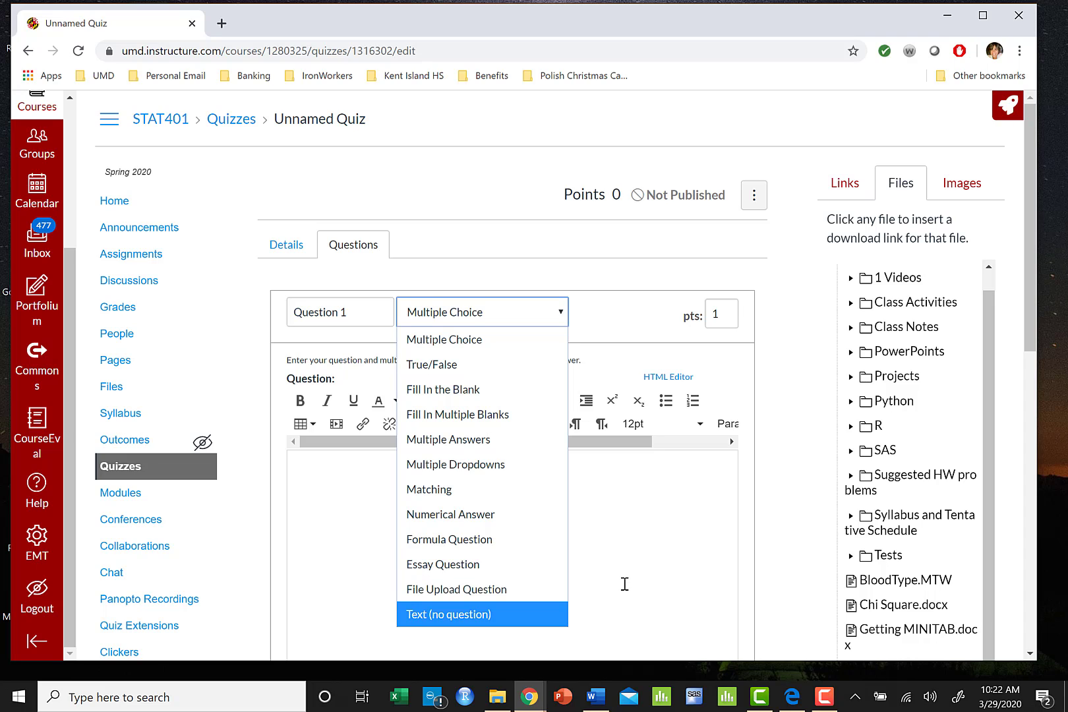
left_click(336, 511)
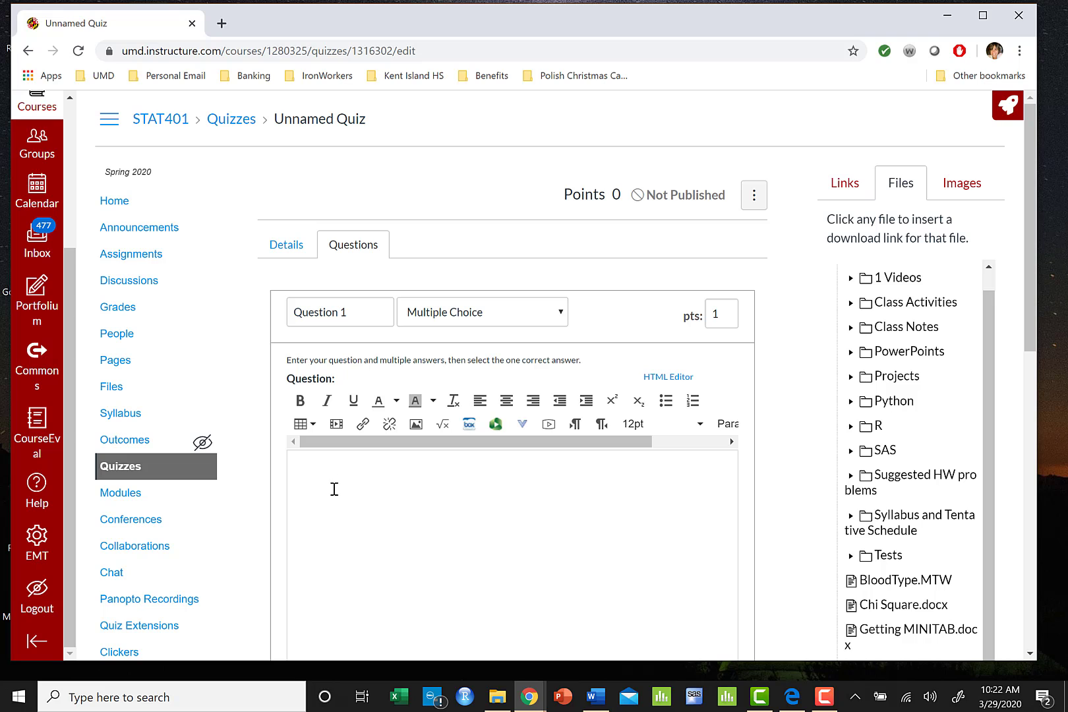
Look over the answer fields of Question 1 and enter "What day is it?" as its question text.
scroll(333, 489, "down", 5)
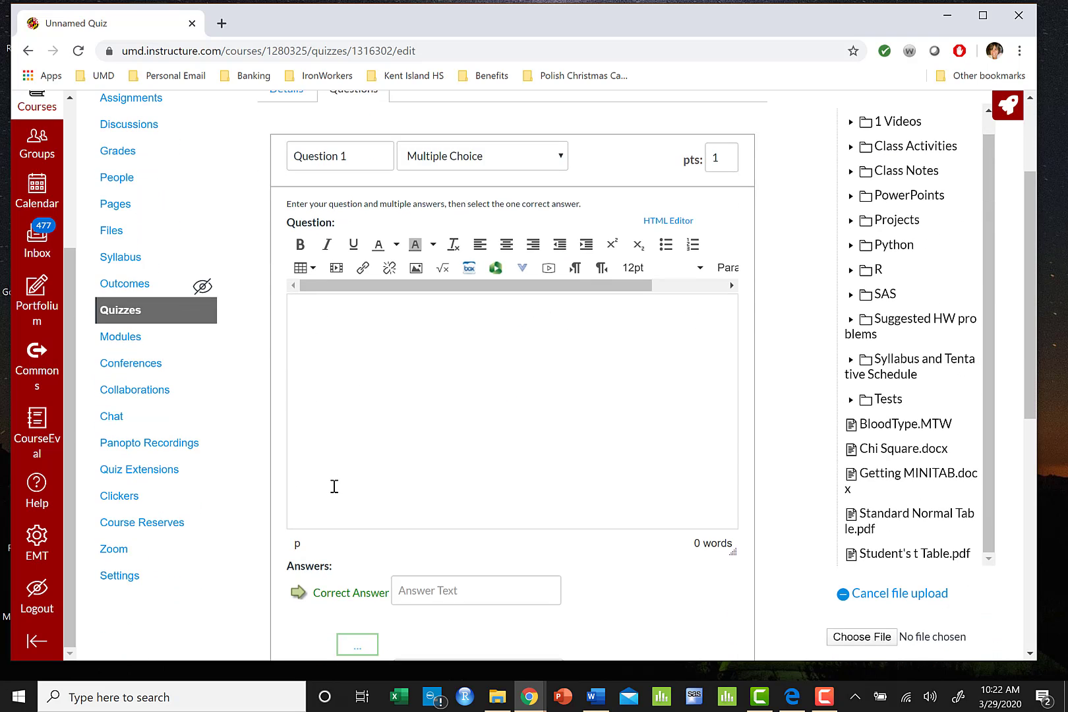
scroll(333, 489, "down", 4)
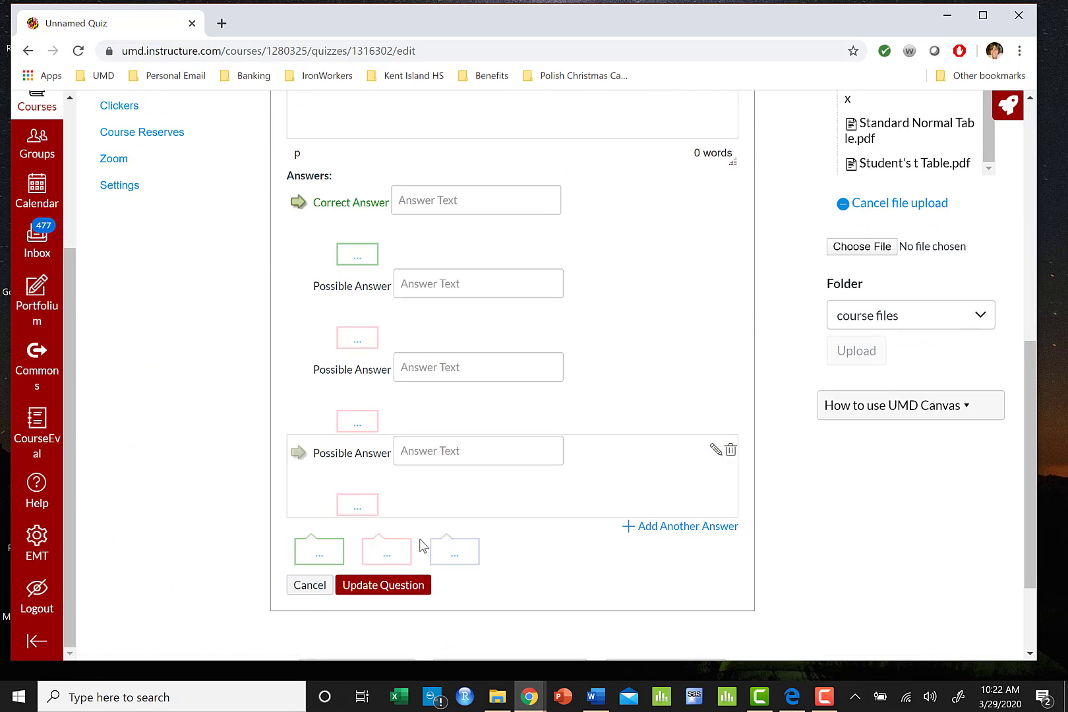
scroll(435, 457, "up", 6)
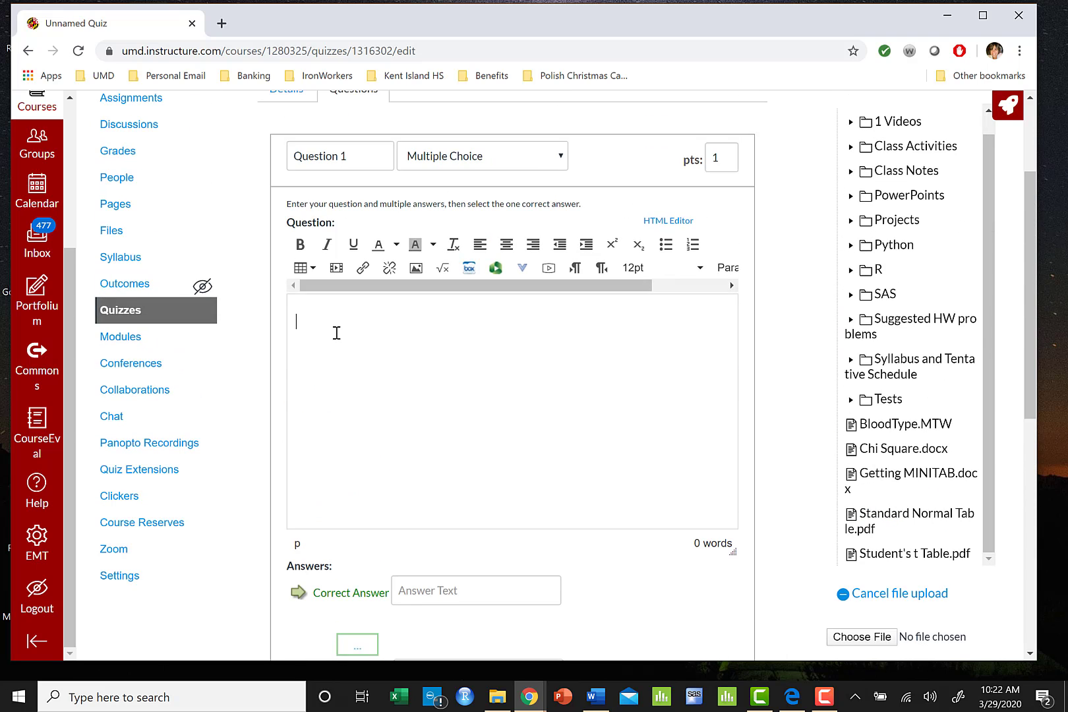
type("What day is t")
key("BackSpace")
Enter Monday, Wen and Fir as the first three answers of Question 1 and mark Wen as the correct one.
scroll(429, 505, "down", 2)
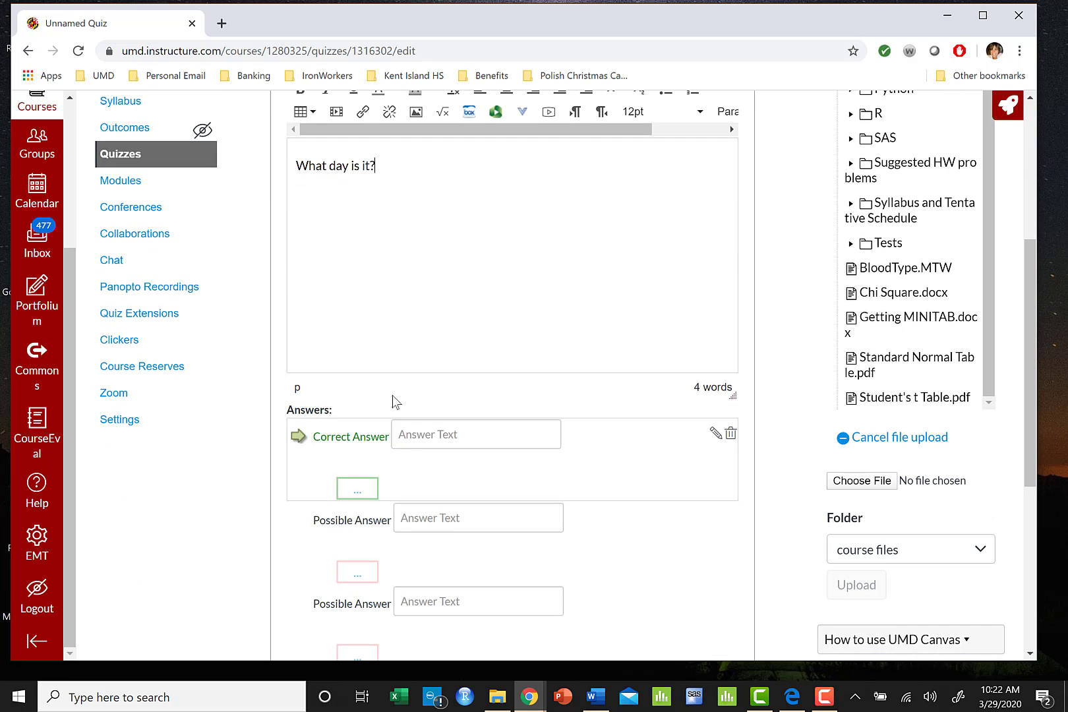
left_click(421, 434)
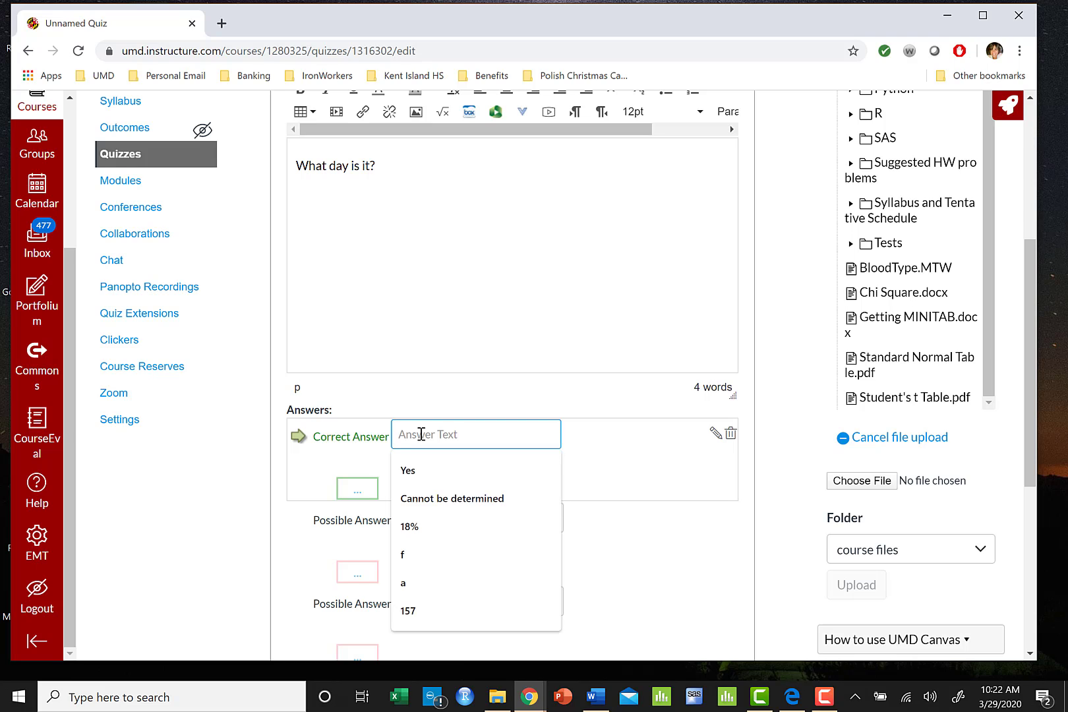
type("Monday")
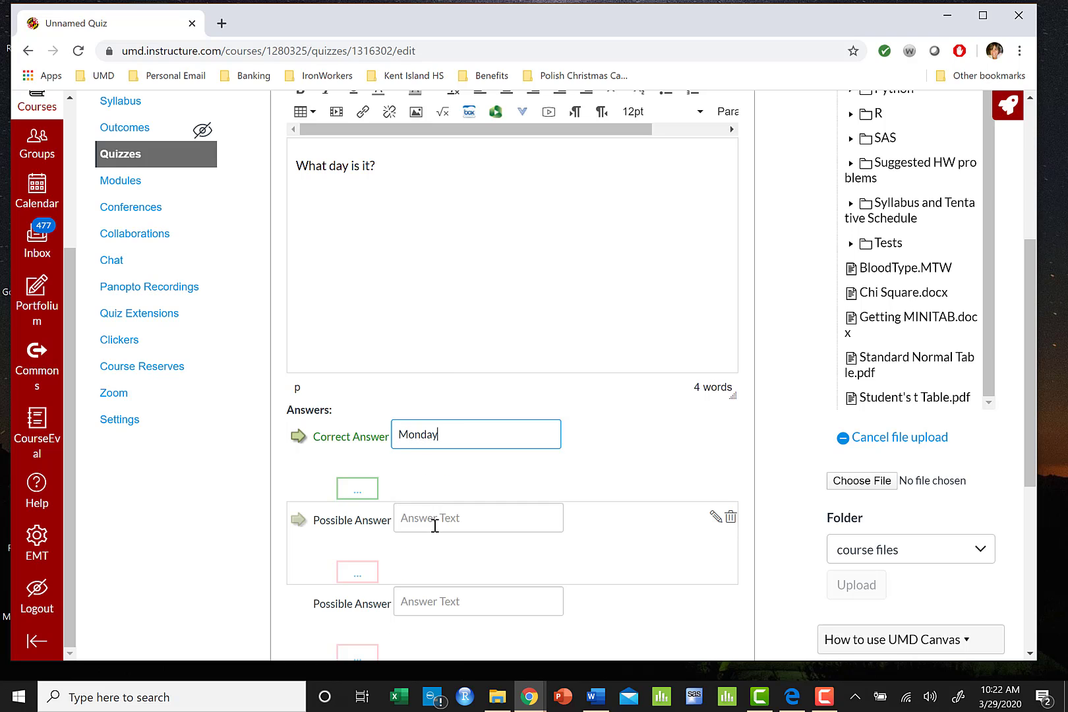
left_click(434, 524)
type("Wen")
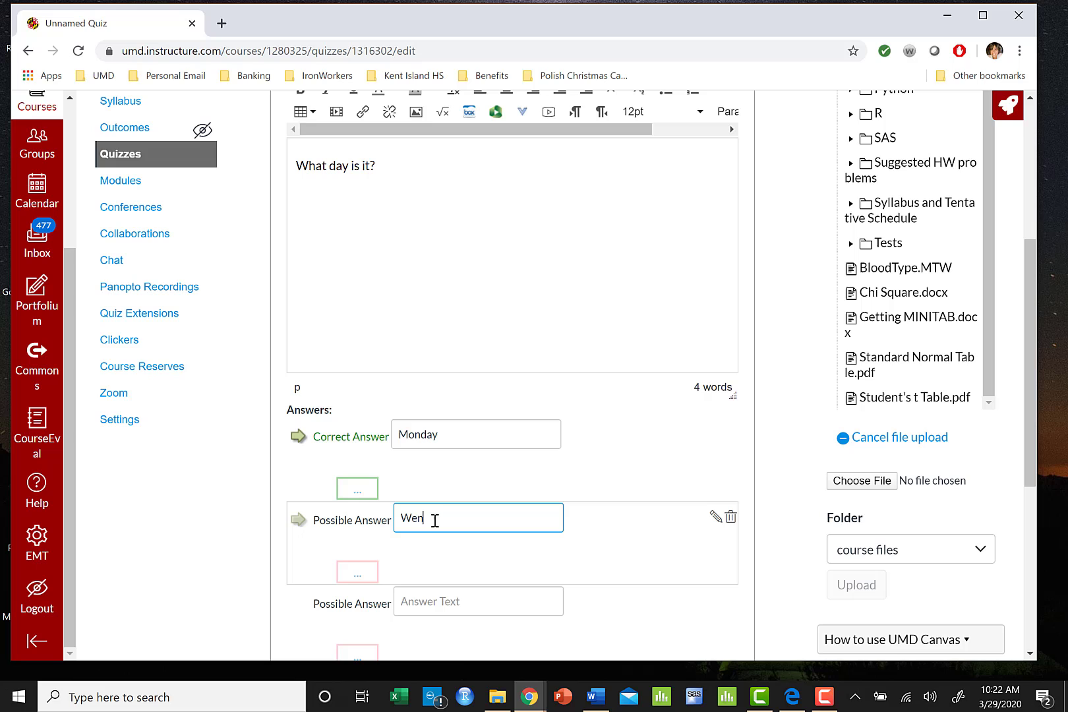
left_click(425, 601)
type("Fir")
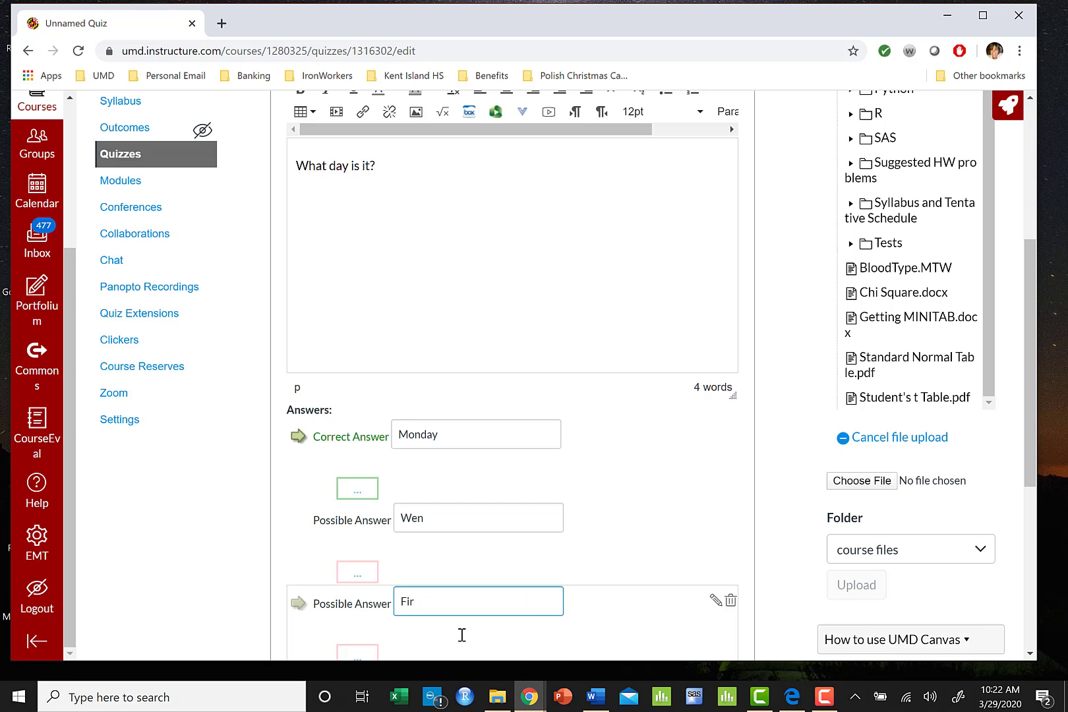
scroll(460, 636, "down", 3)
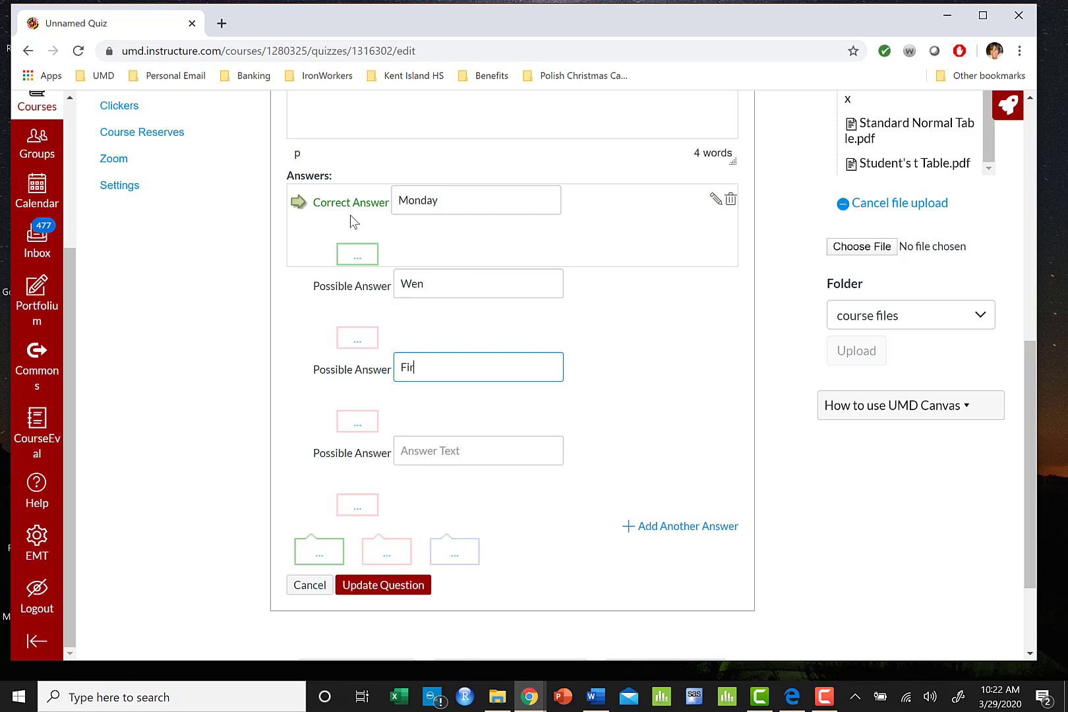
left_click(300, 288)
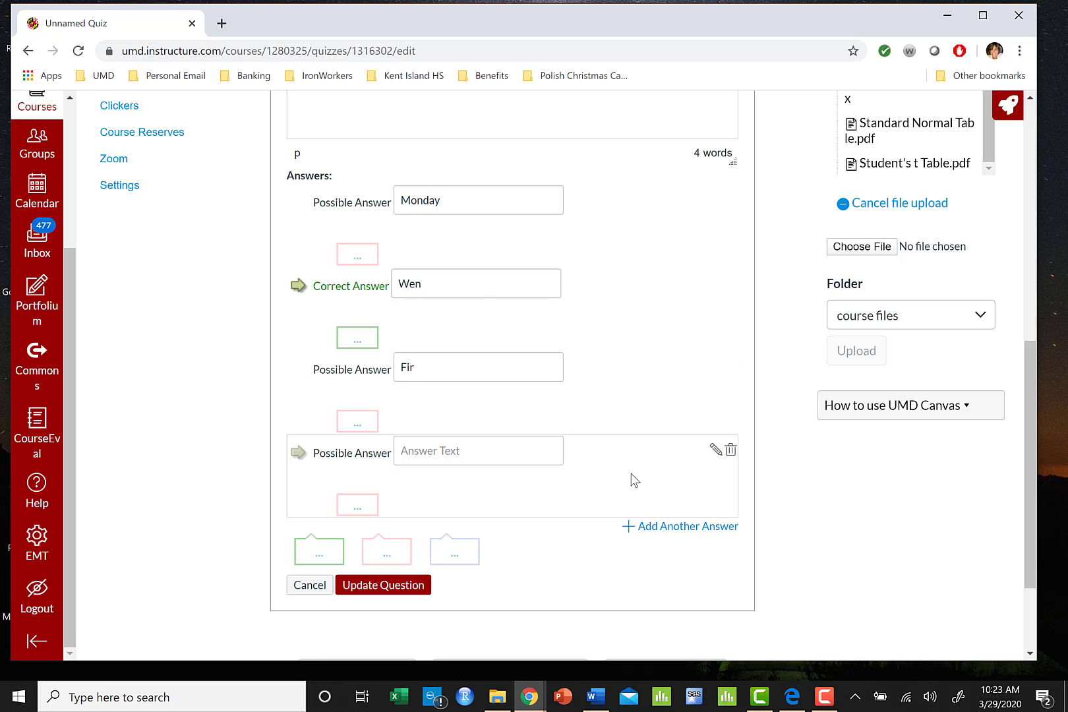
Inspect the correct-answer comment editor of Question 1, close it without adding text, and update the question.
scroll(607, 410, "down", 1)
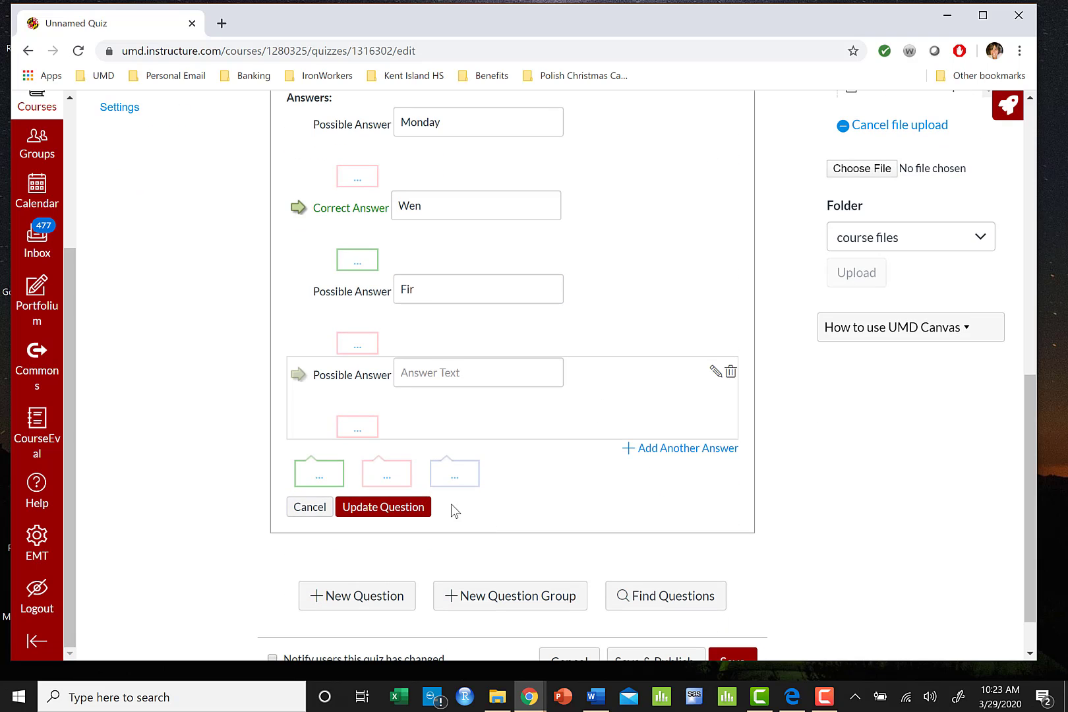
left_click(317, 473)
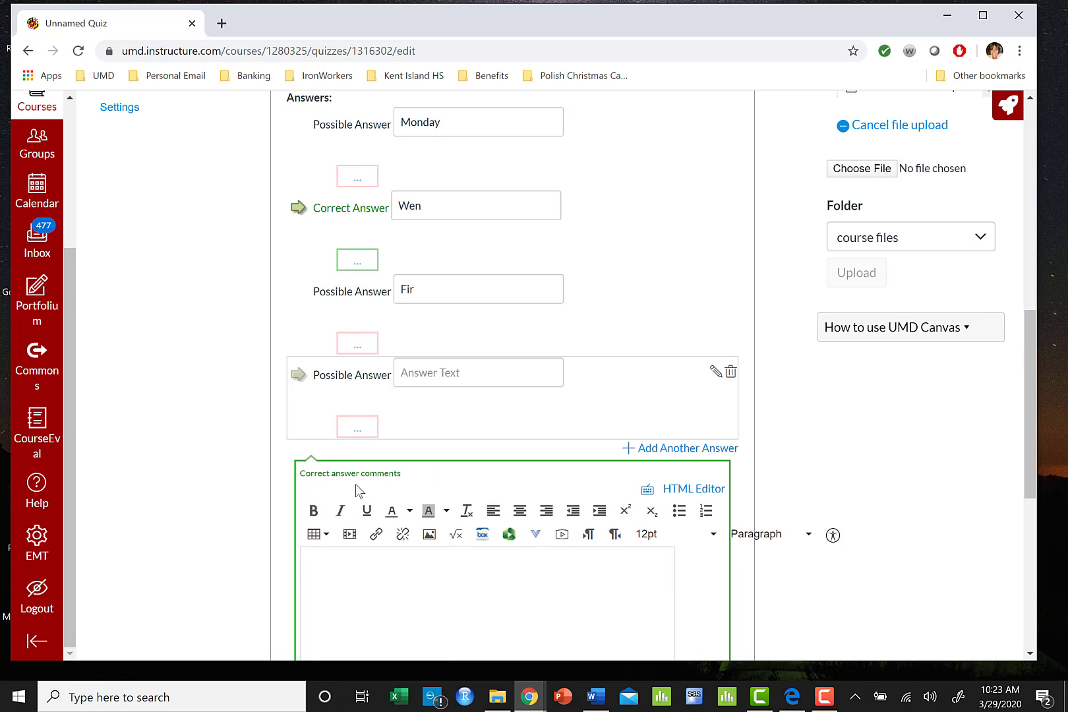
scroll(356, 593, "down", 2)
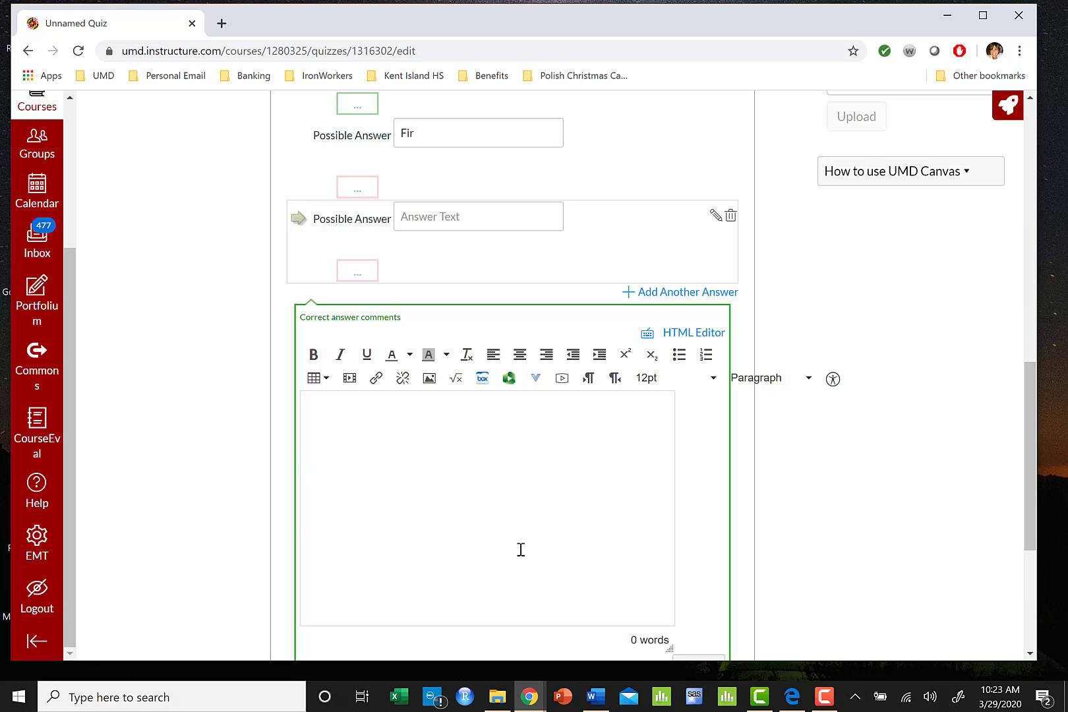
scroll(521, 549, "down", 2)
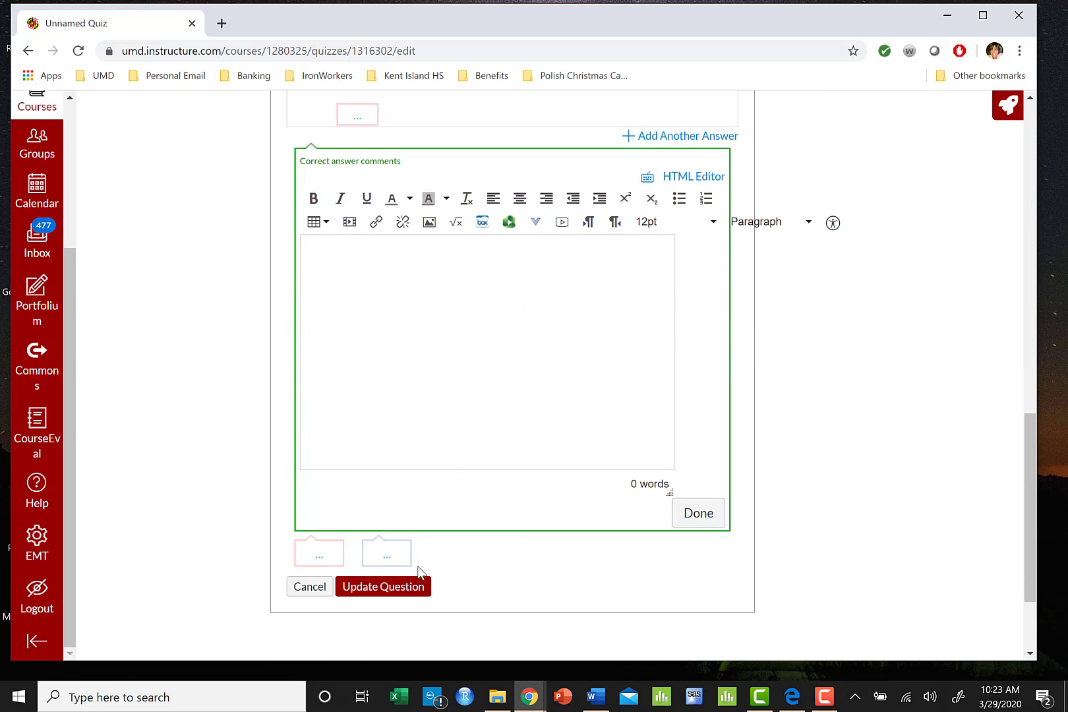
left_click(699, 513)
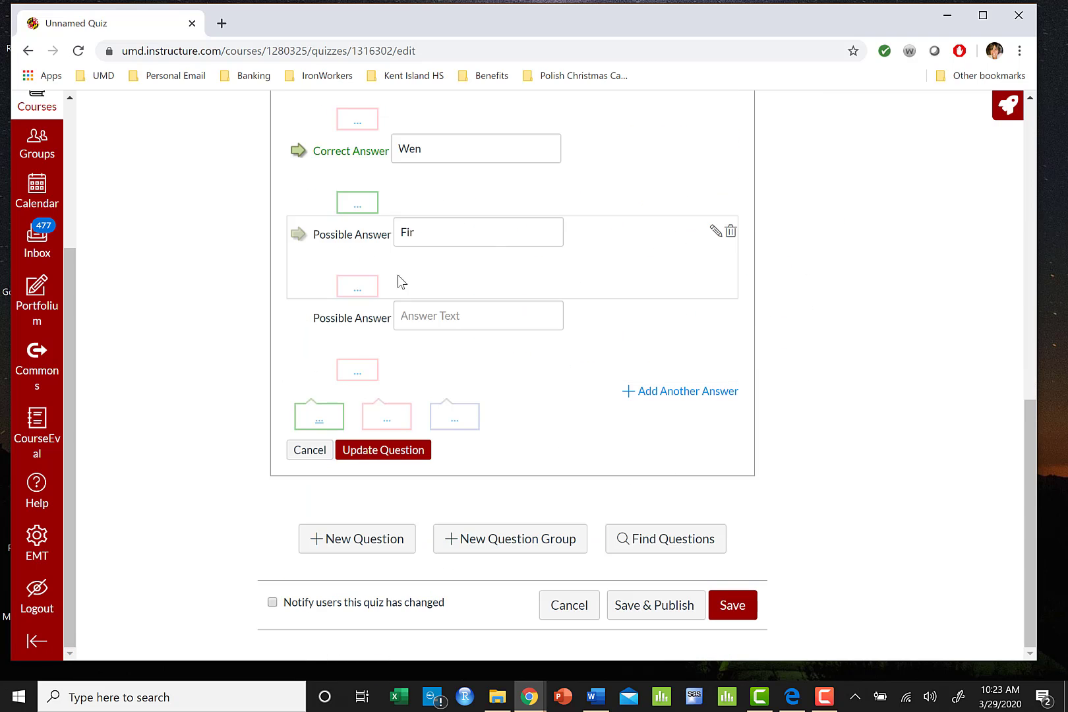
left_click(401, 451)
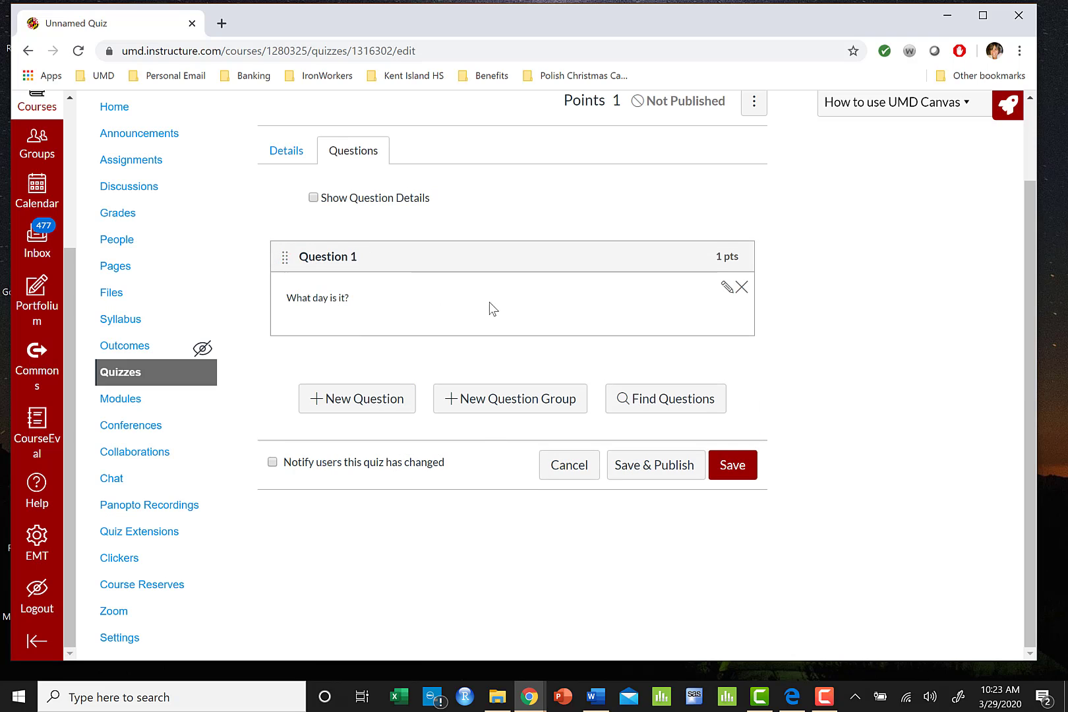
Create a question group named Normal Distribution, keeping its pick of 1 question at 1 point per question.
left_click(508, 389)
key("Return")
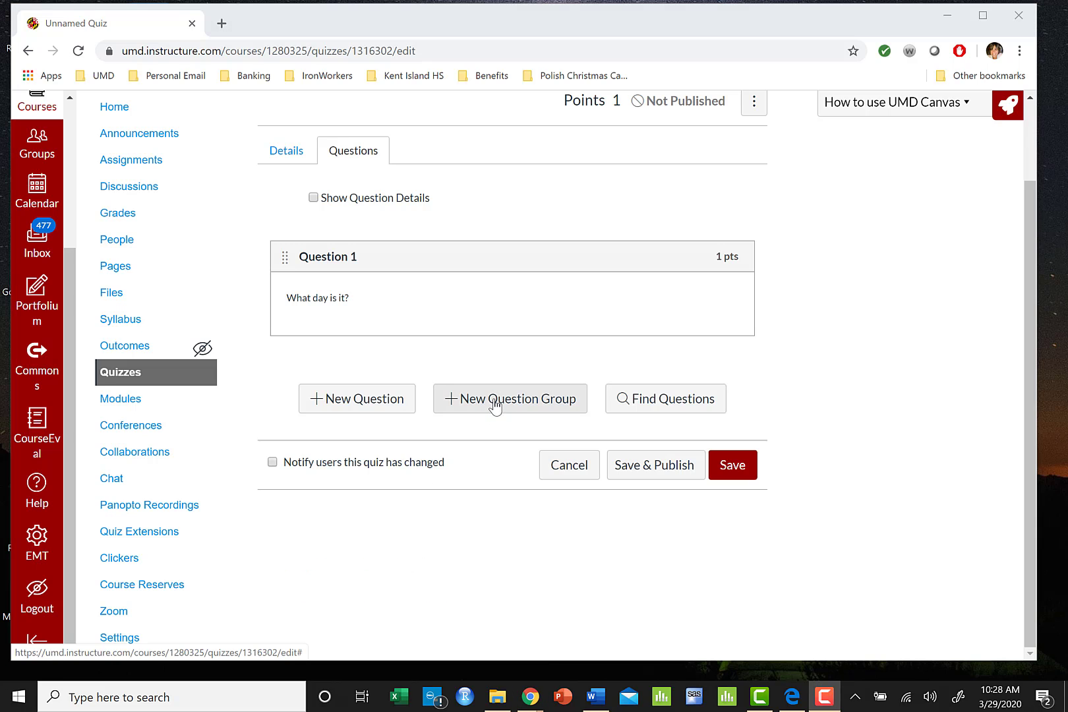
left_click(491, 403)
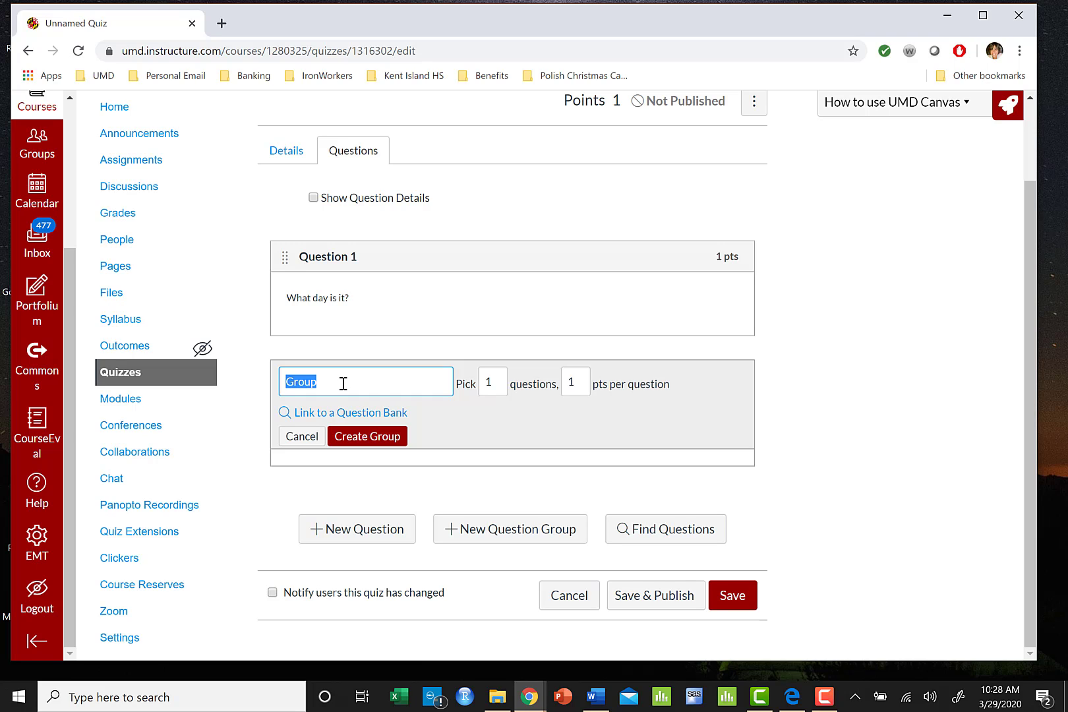
type("Normal Distribution")
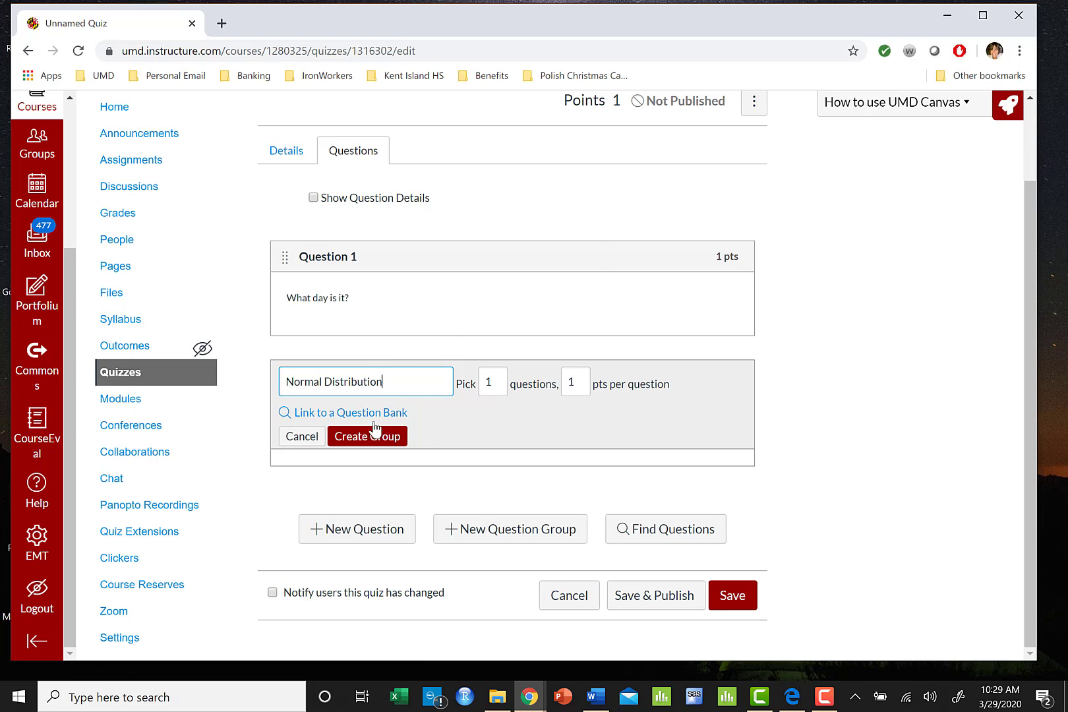
key("F9")
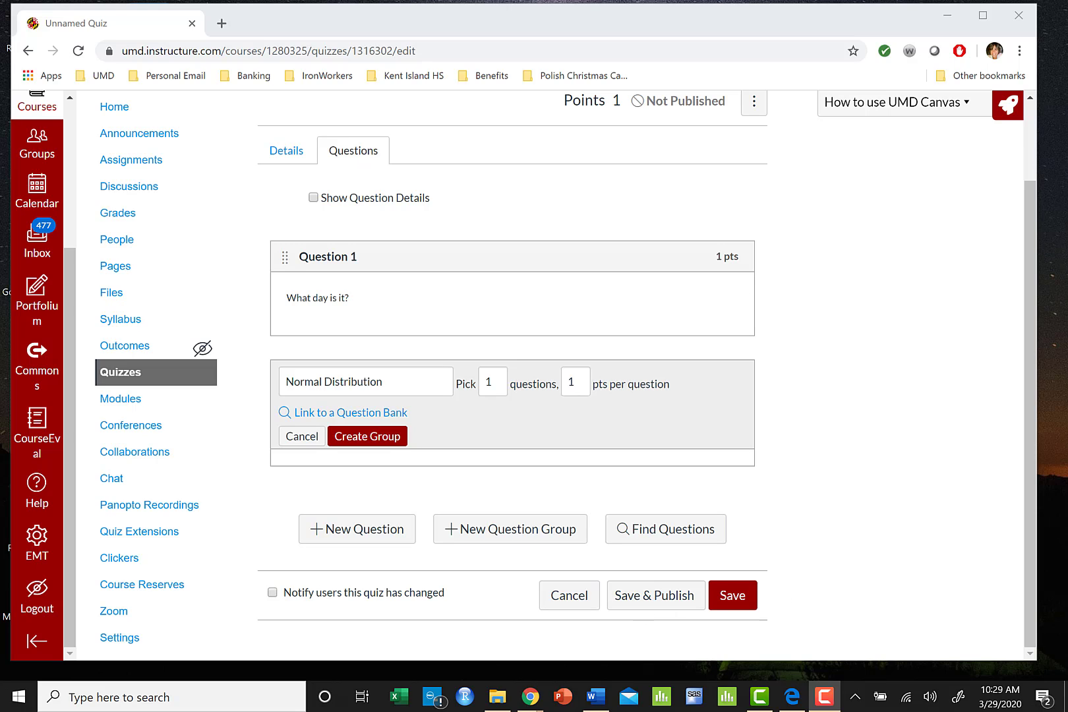
left_click(371, 440)
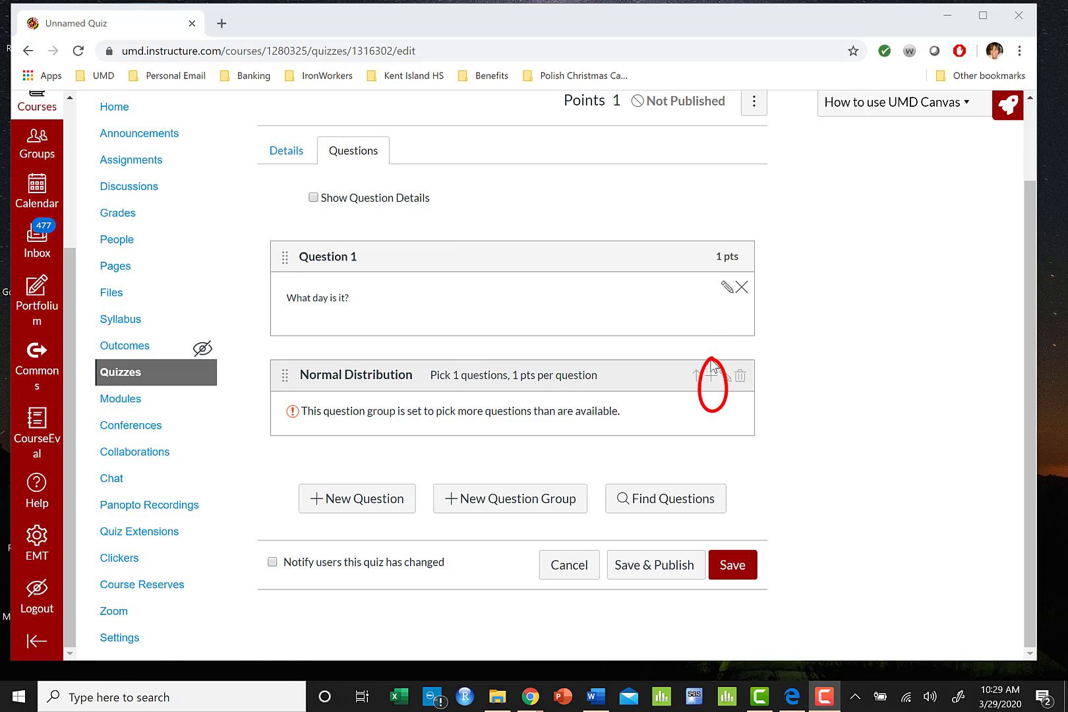
Add Question 2 to the Normal Distribution group with the text "Find the P(Z>1.23) using the Standard Normal Table Given:".
left_click(710, 381)
left_click(364, 377)
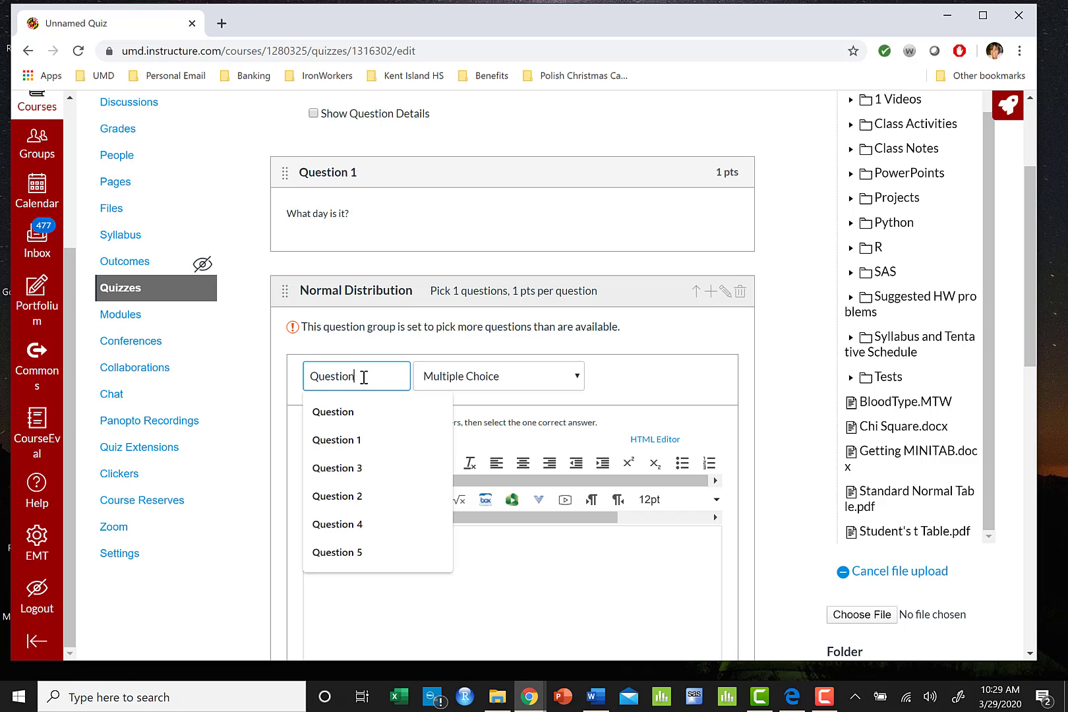
type("2")
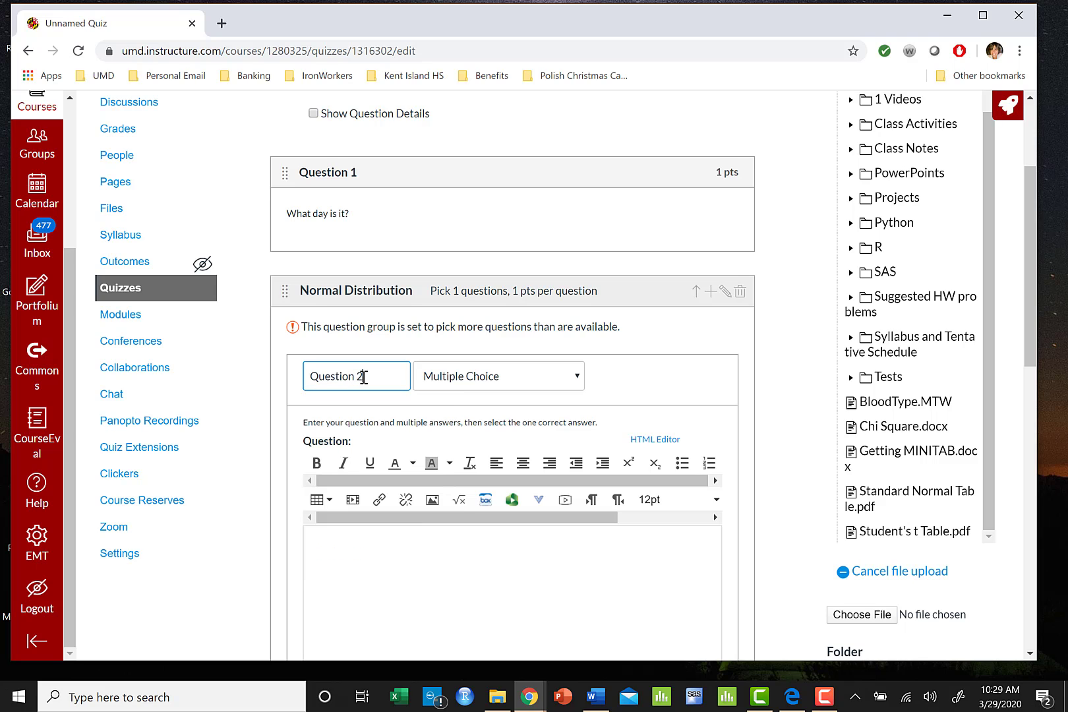
left_click(340, 550)
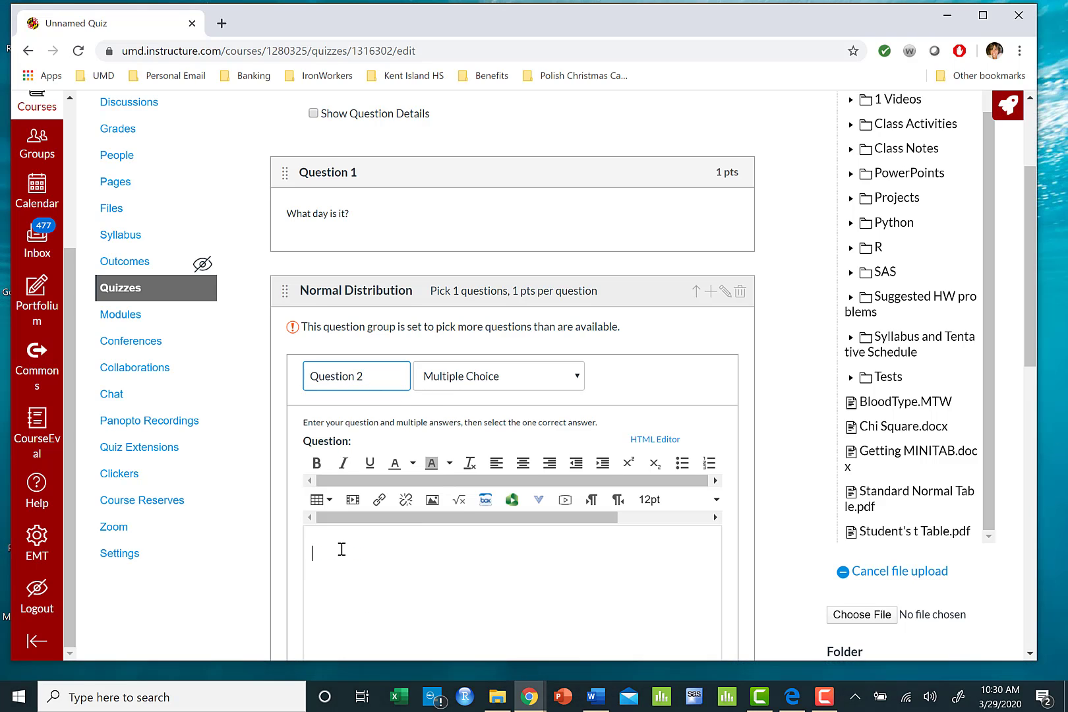
type("Find the P(")
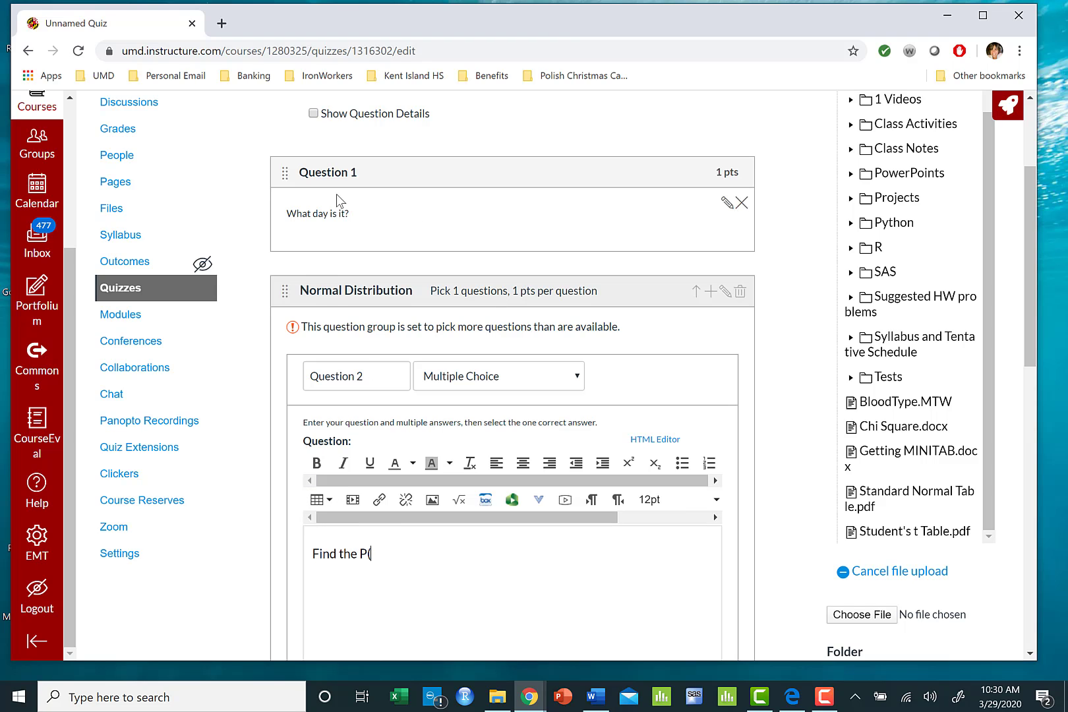
type("Z>1.23) using the Standard Normal Table Given:")
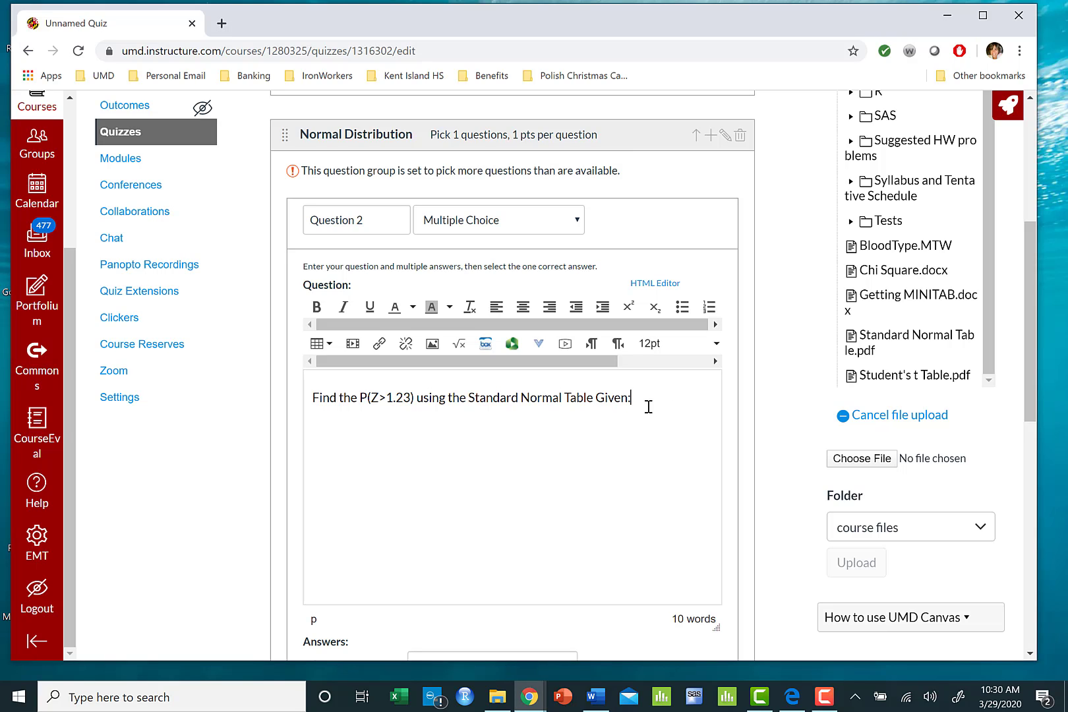
Insert a link to the course file Standard Normal Table.pdf on its own line below the Question 2 text.
left_click(929, 341)
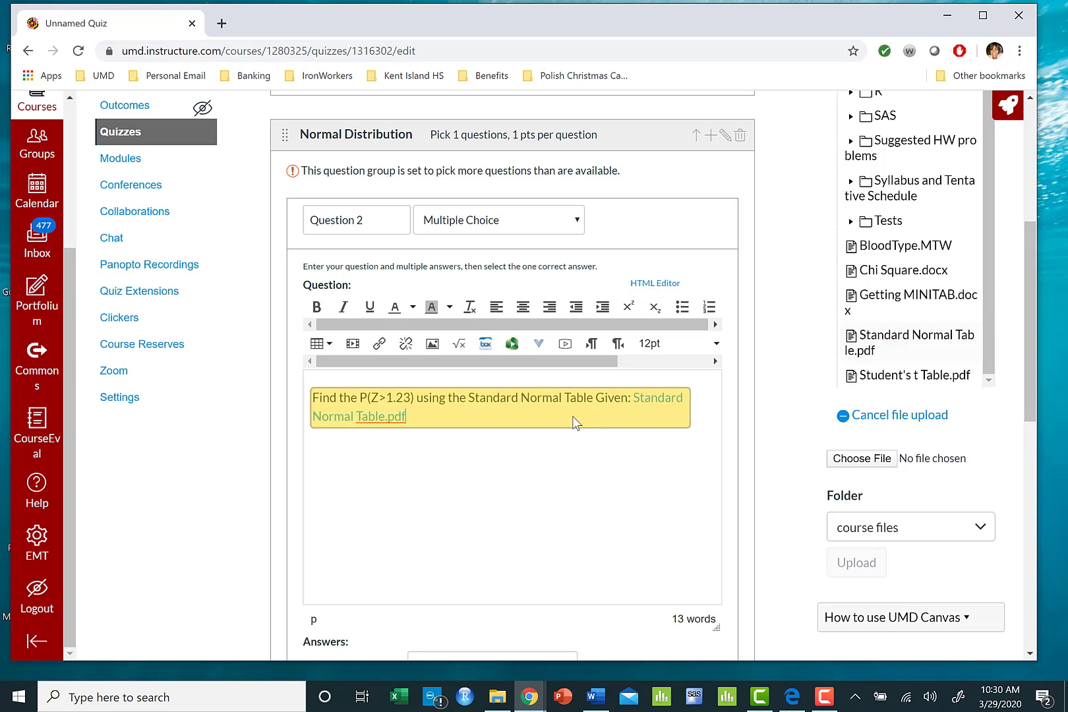
left_click(630, 398)
key("Return")
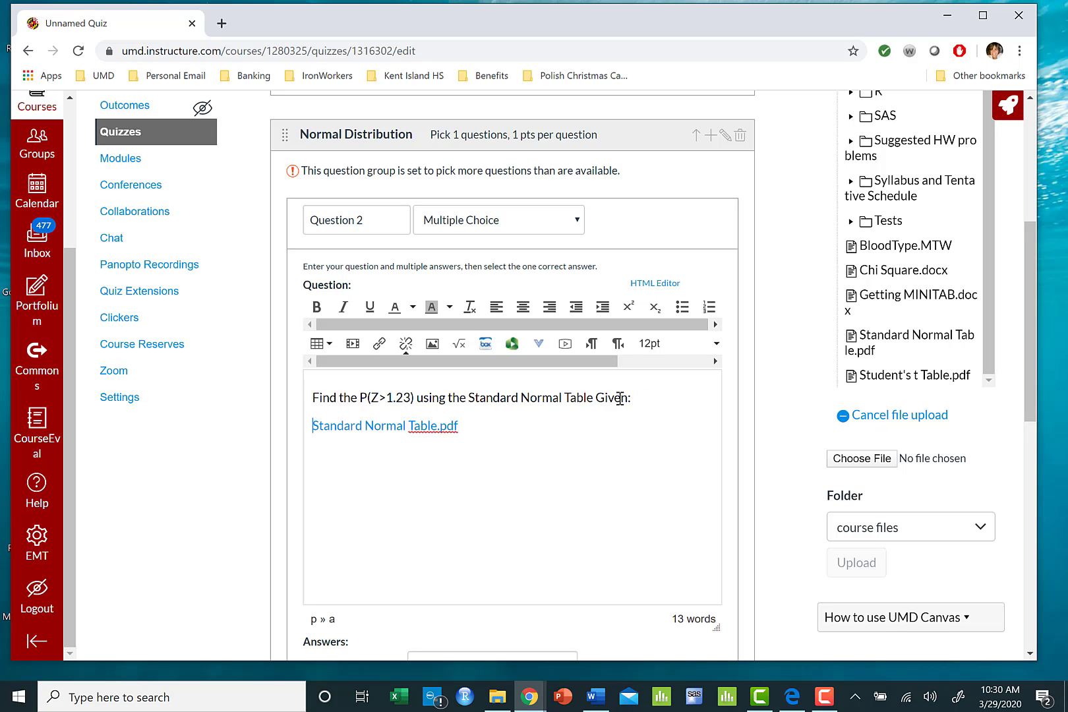
Enter 0.8907 and 0.1093 as the first two answers of Question 2 and mark 0.1093 as correct.
scroll(689, 550, "down", 2)
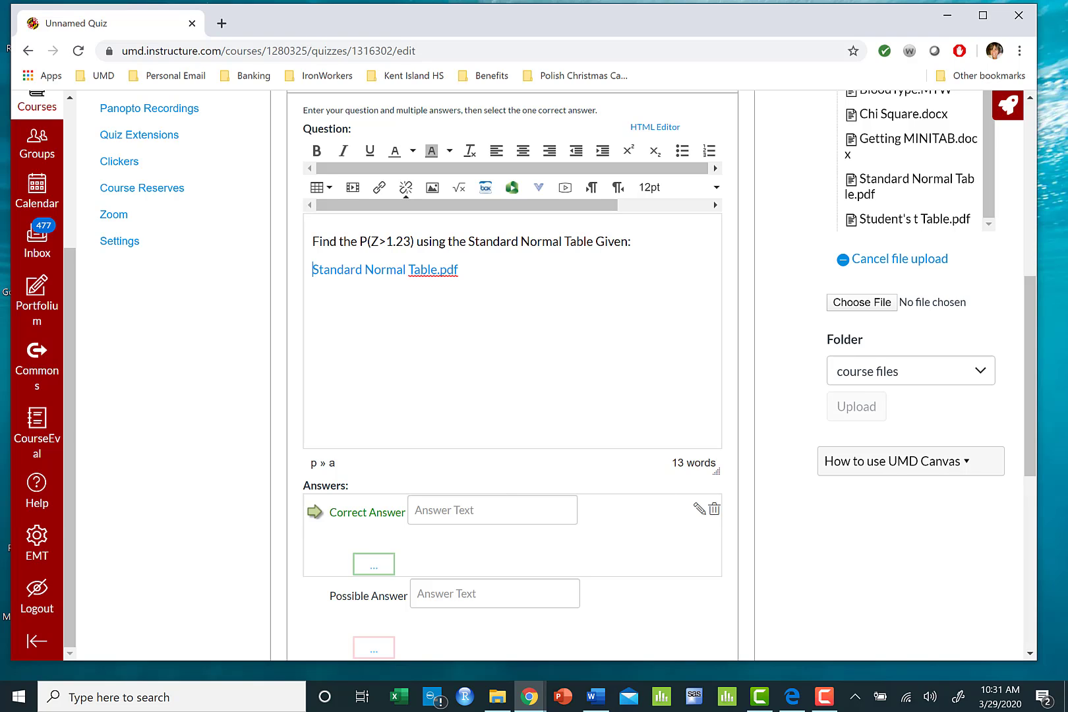
type("0.8907")
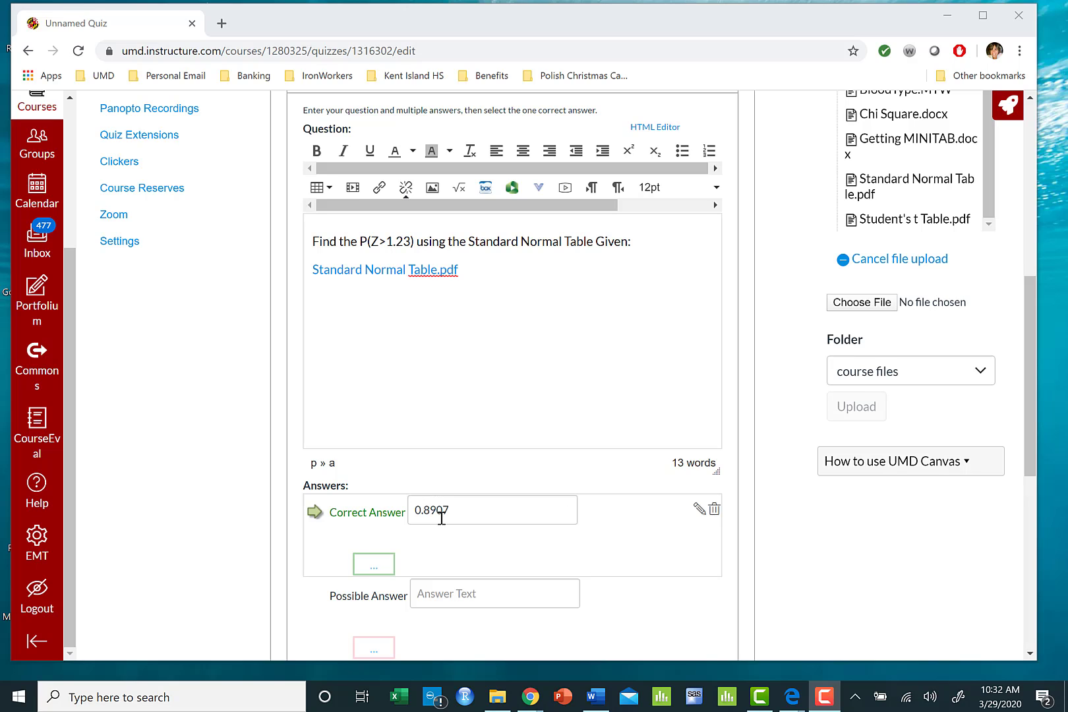
left_click(430, 595)
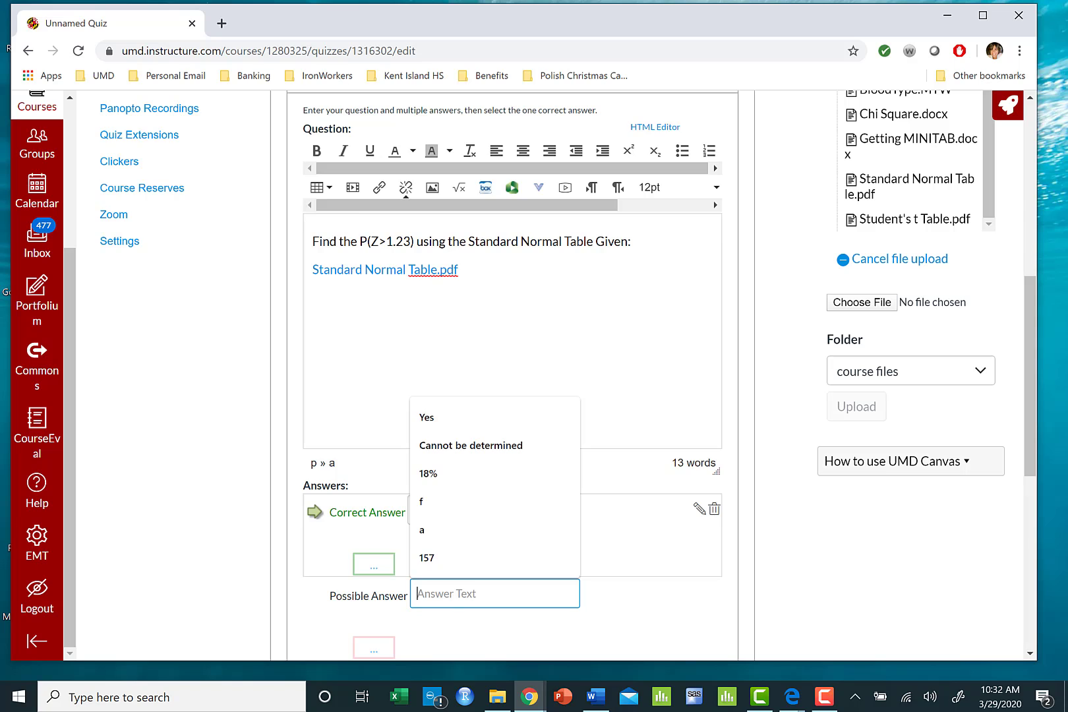
type("0.1093")
scroll(430, 465, "down", 2)
left_click(311, 440)
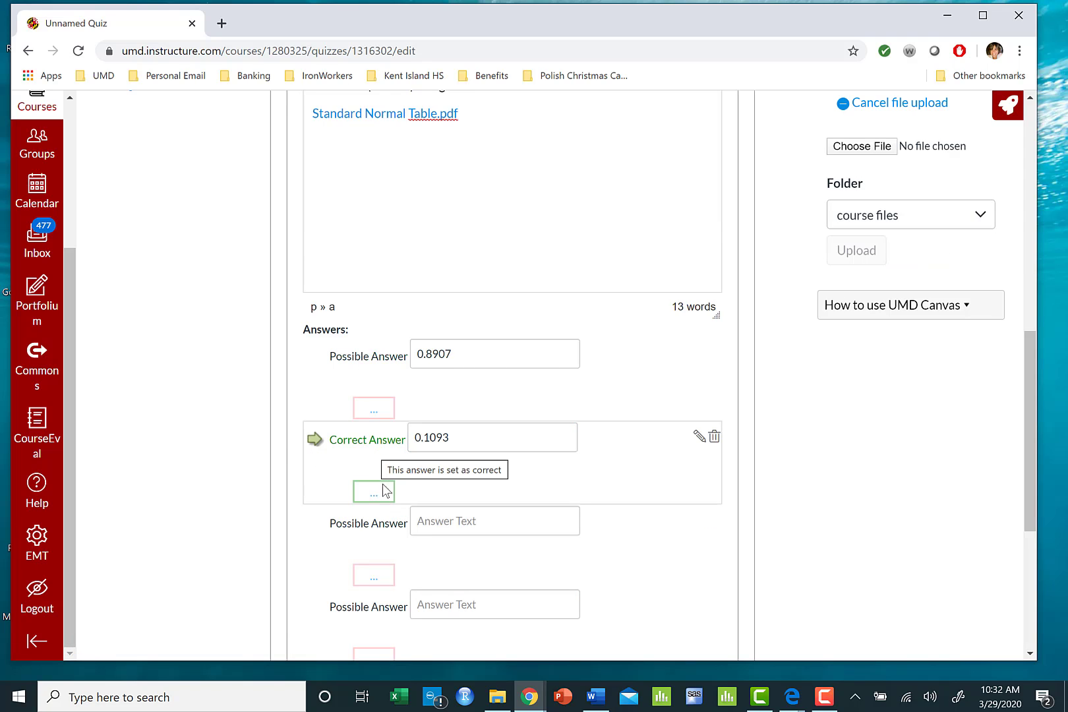
Set the third answer of Question 2 to "Cannot be determined" and update the question.
left_click(433, 521)
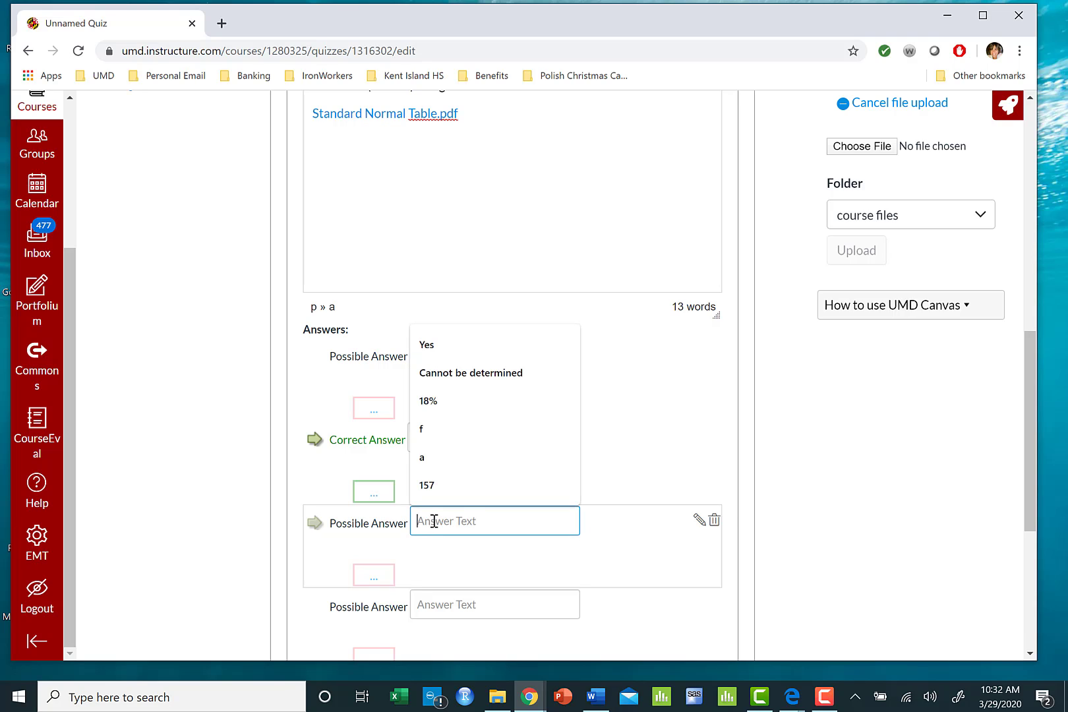
left_click(536, 383)
scroll(563, 525, "down", 2)
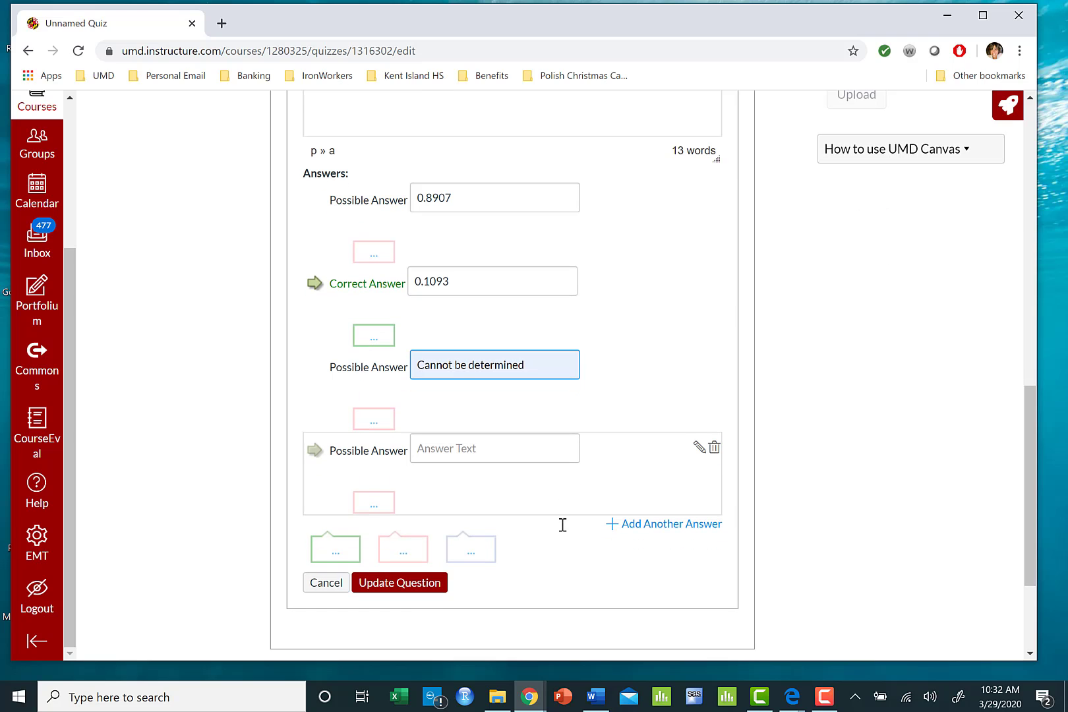
left_click(390, 588)
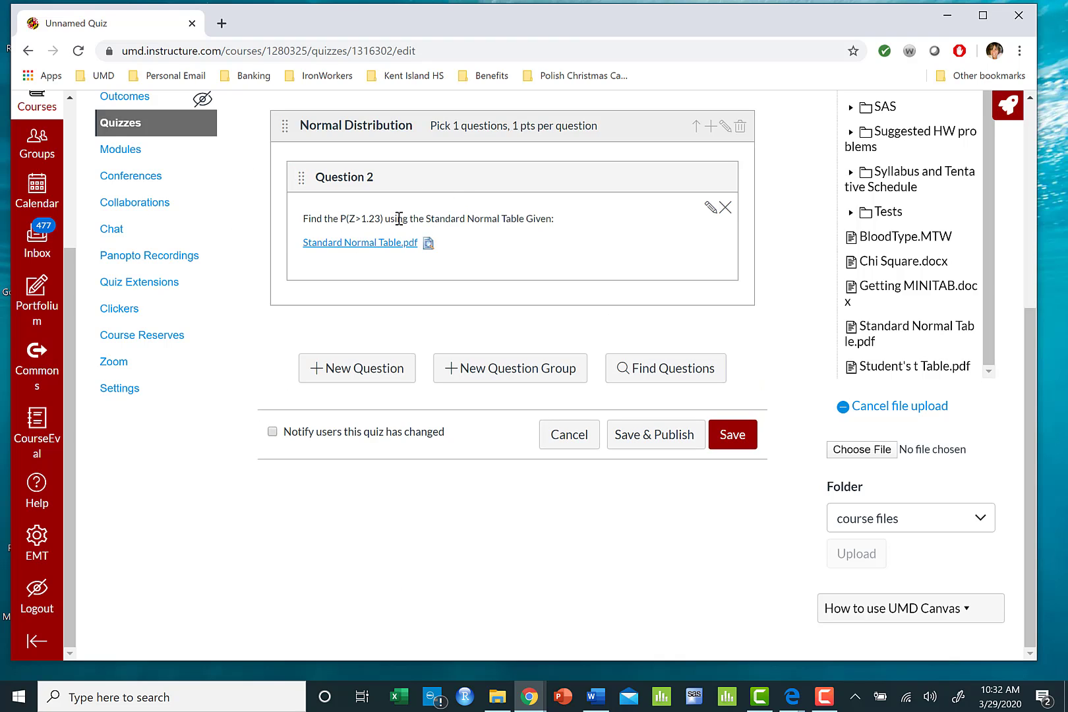
Add another multiple-choice question named Question 2 to the Normal Distribution group.
left_click(711, 127)
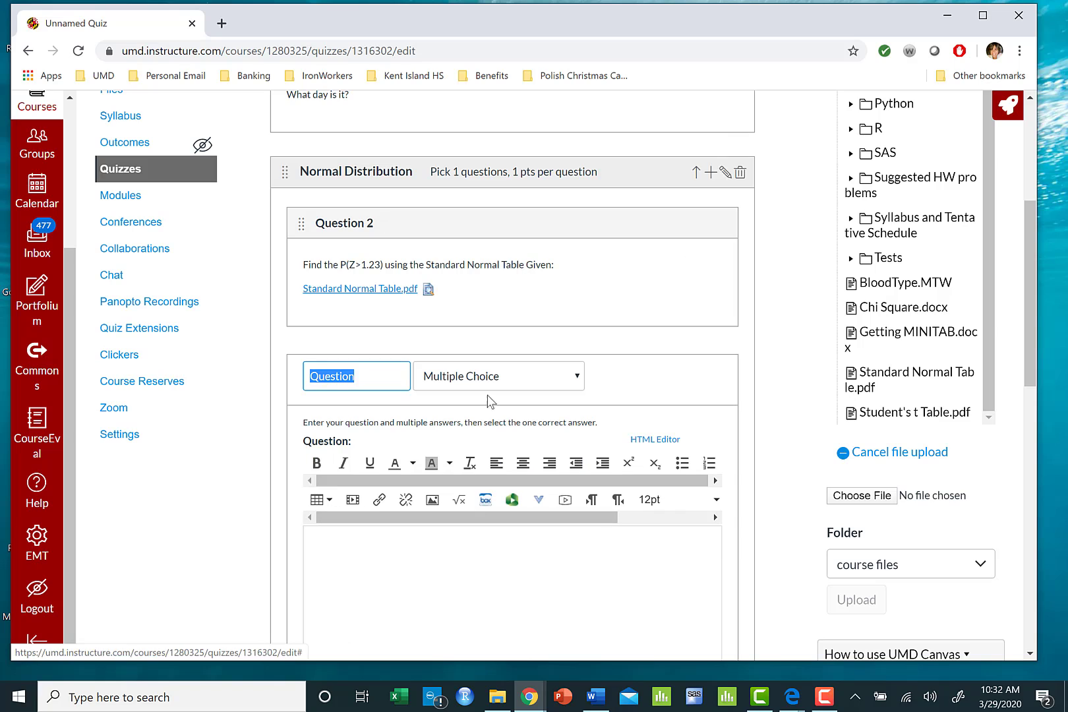
left_click(367, 382)
type("2")
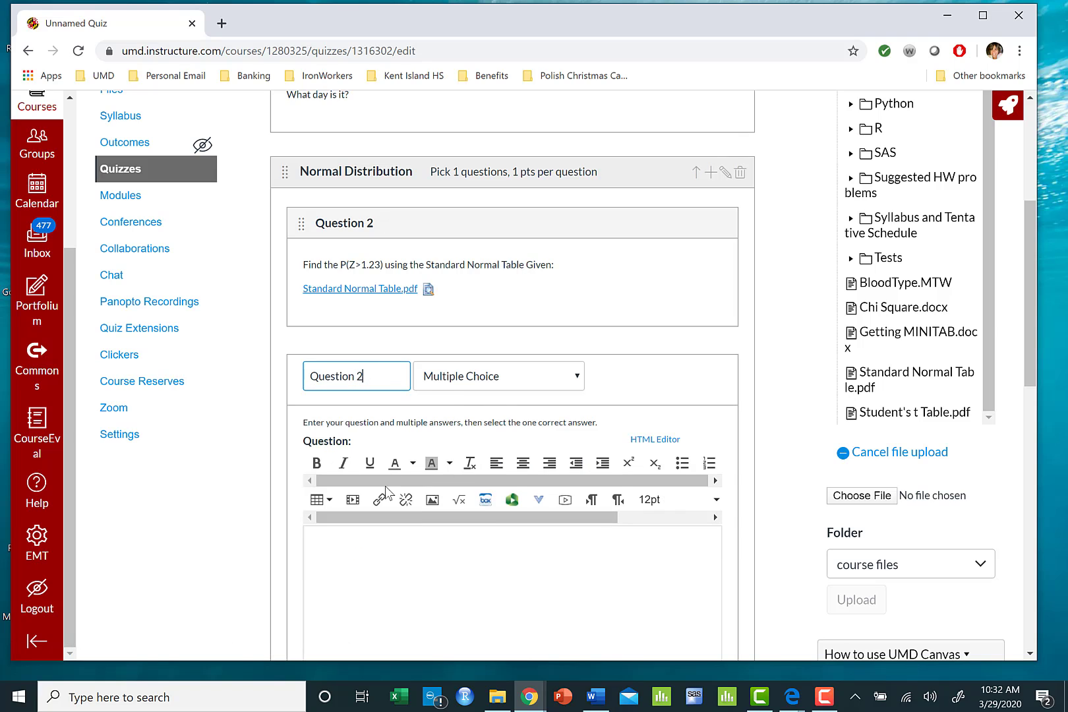
left_click(359, 548)
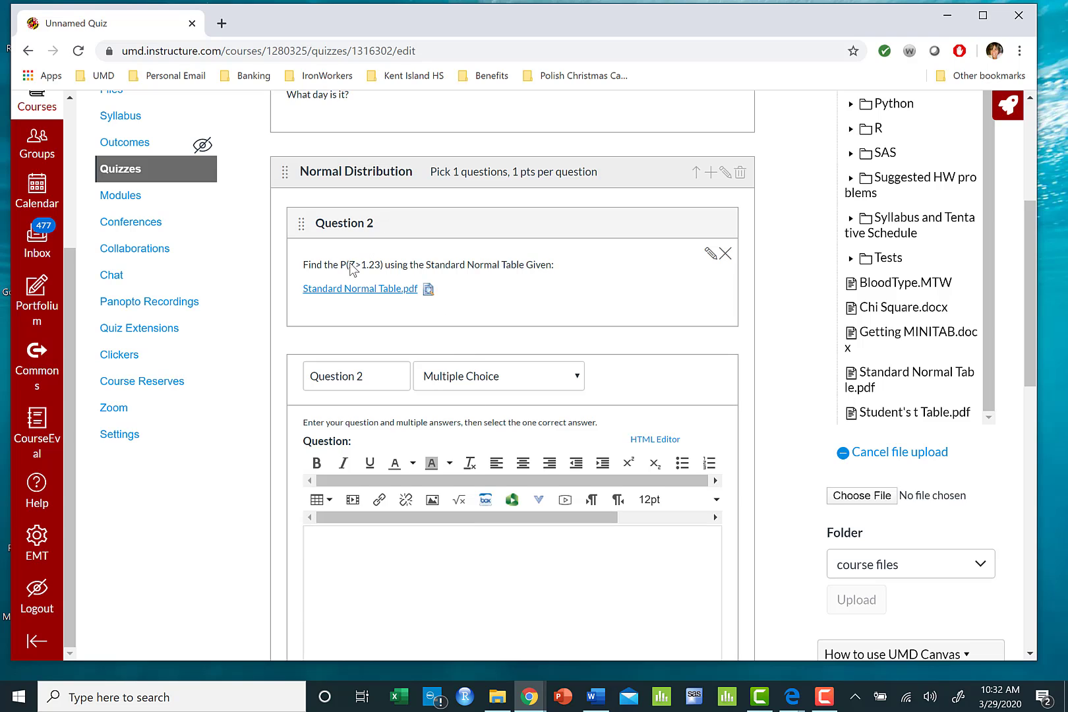
Copy the existing Question 2 text and Standard Normal Table.pdf link into the new question, and change its probability to P(Z>0.23).
left_click_drag(305, 264, 459, 289)
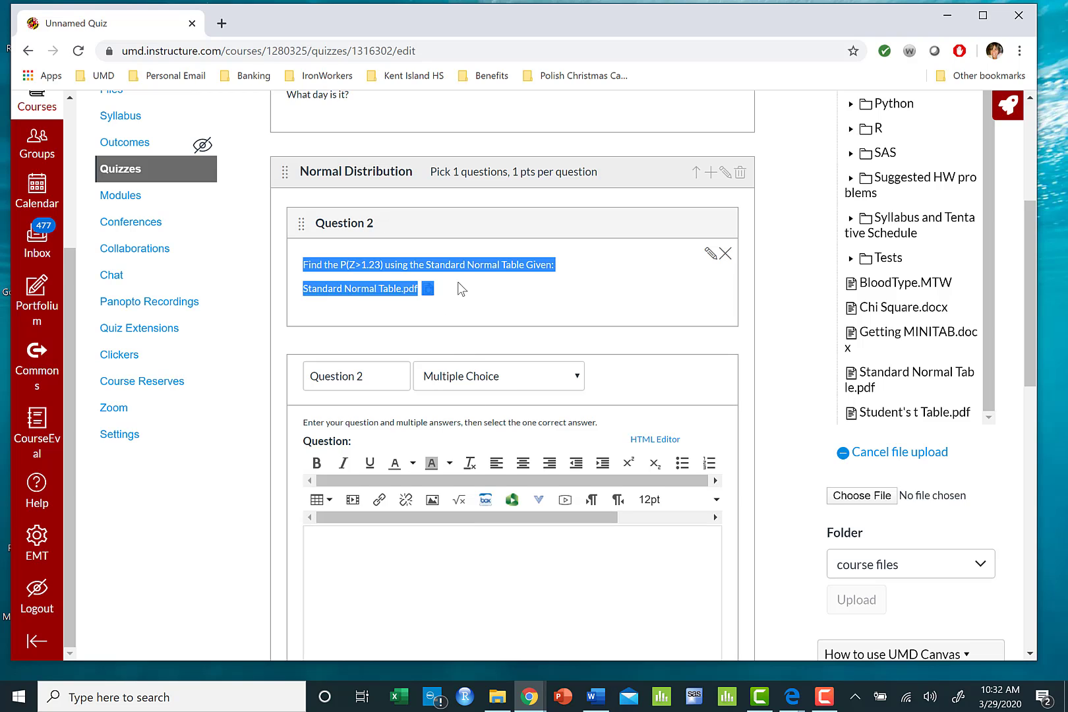
key("ctrl+c")
left_click(333, 550)
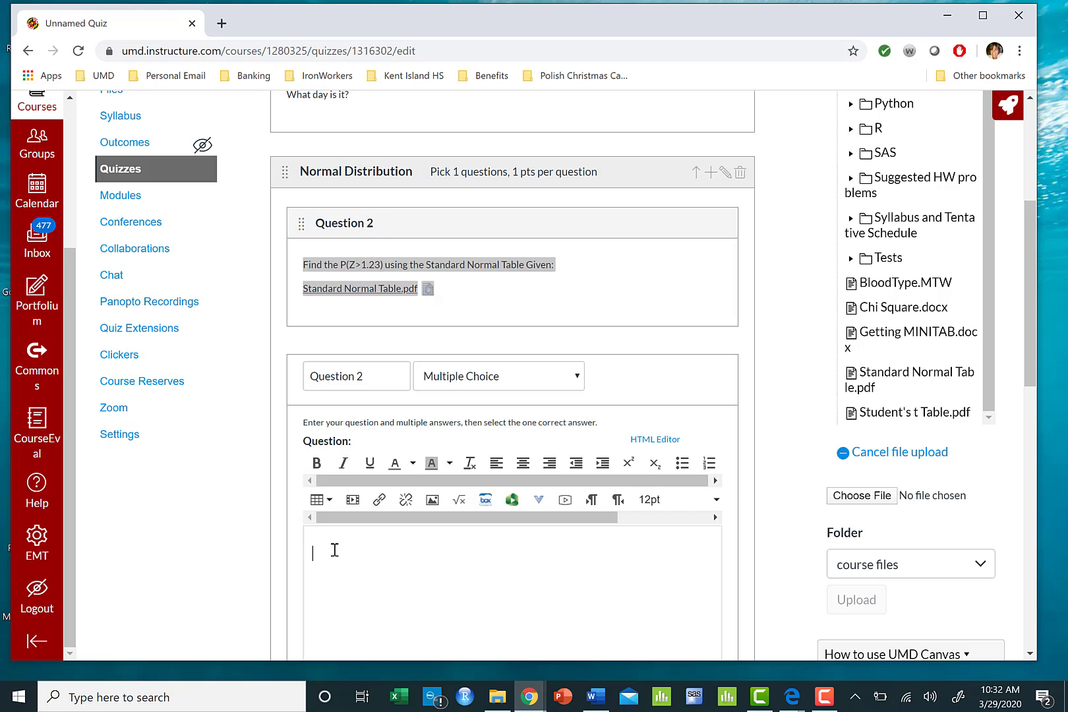
key("ctrl+v")
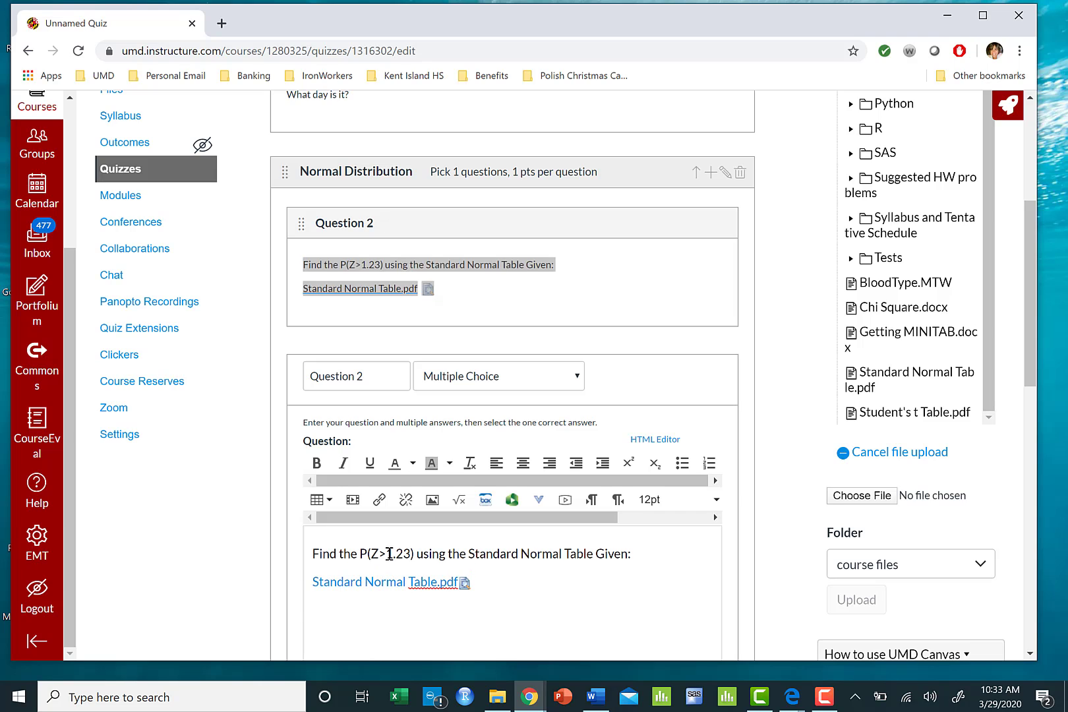
left_click_drag(386, 554, 393, 553)
type("0")
Check the answer fields of the new P(Z>0.23) question and update the question.
scroll(518, 614, "down", 2)
scroll(516, 579, "down", 2)
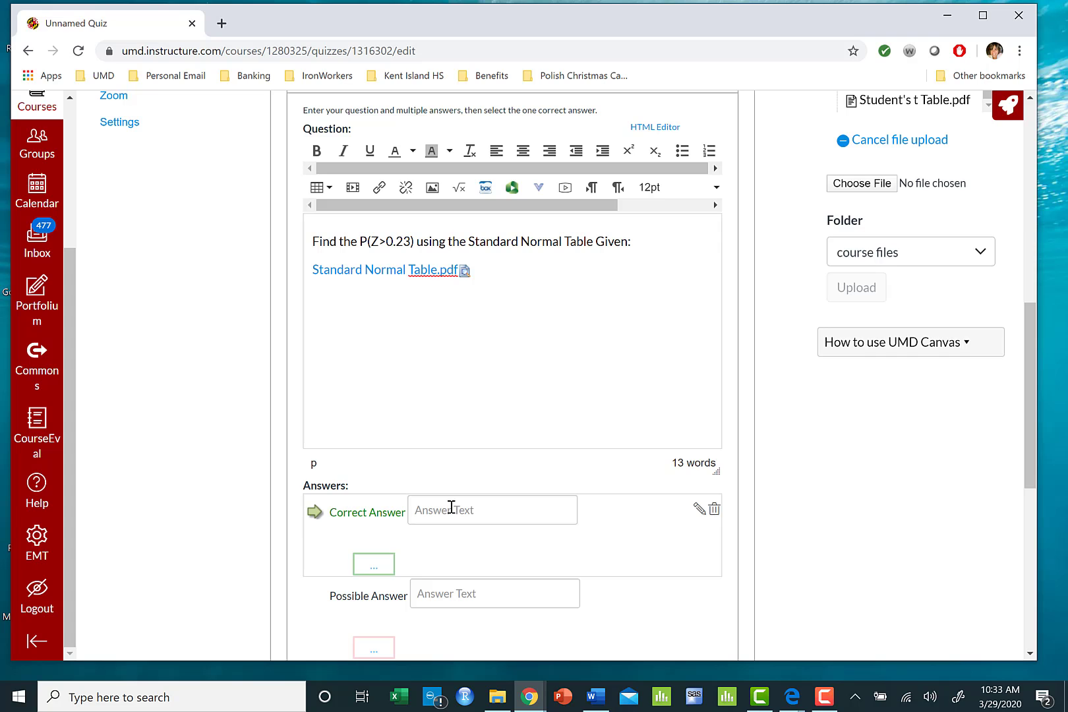
scroll(470, 582, "down", 5)
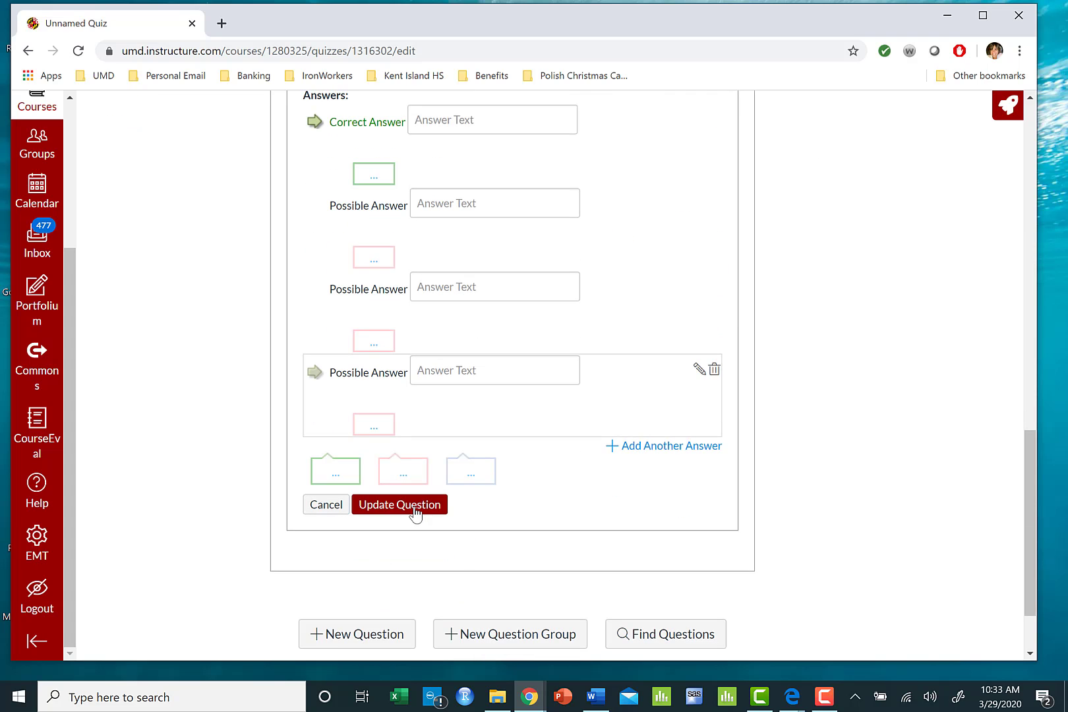
scroll(538, 468, "up", 7)
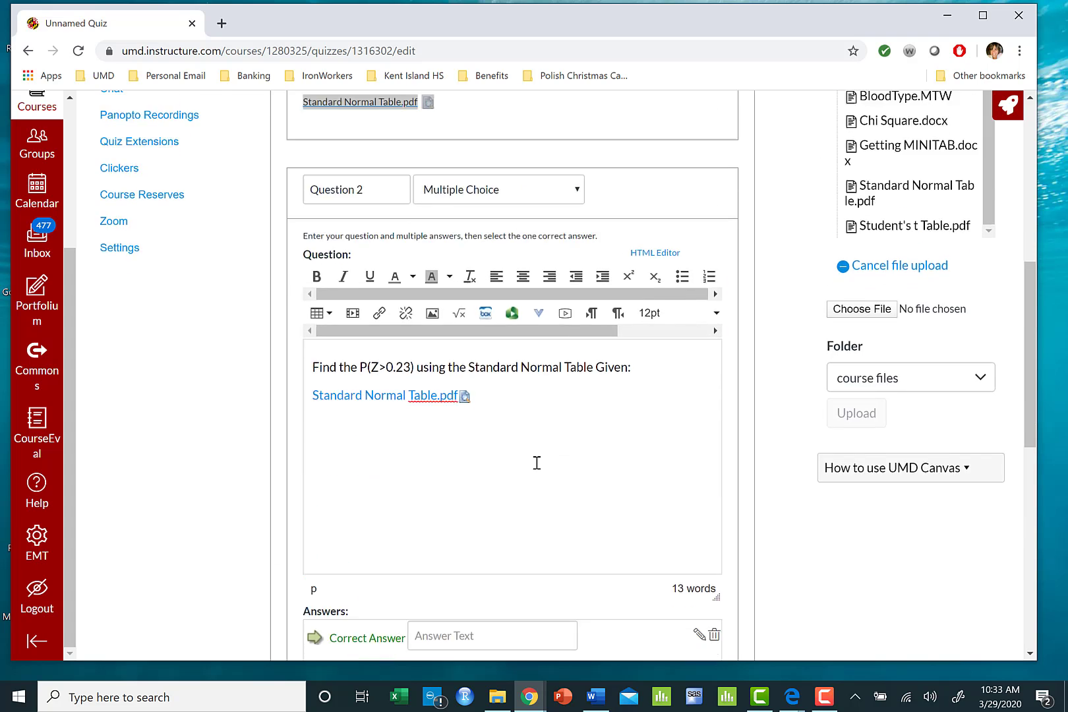
scroll(538, 463, "up", 2)
left_click(464, 206)
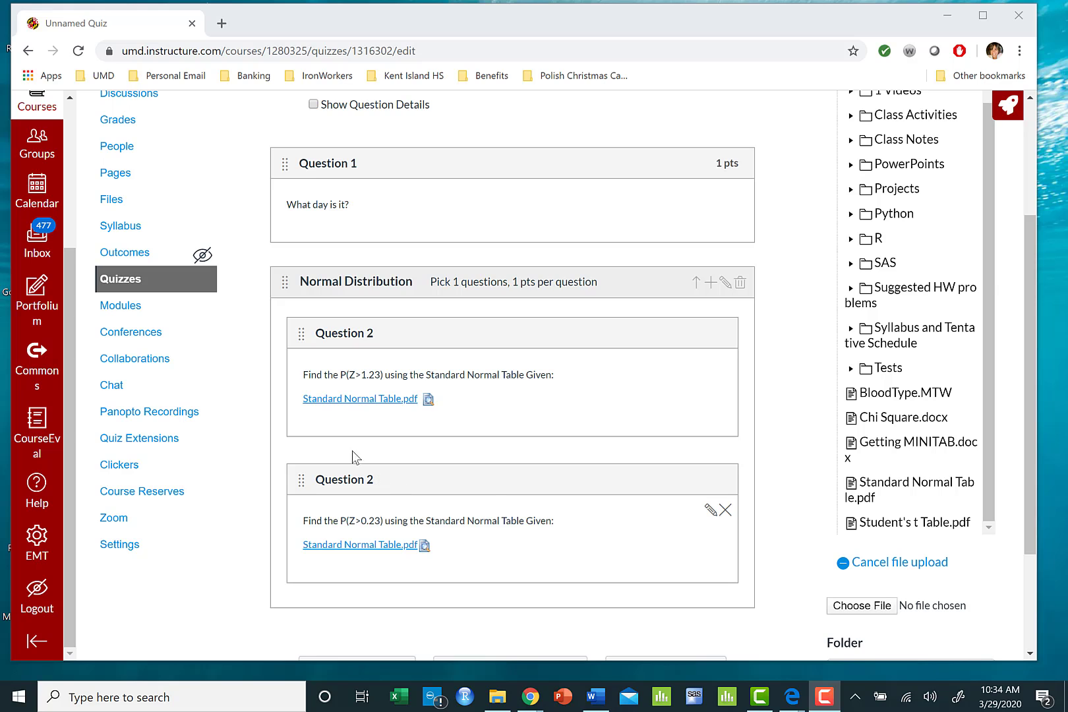
Add a new question below the Normal Distribution group and set its type to File Upload Question.
scroll(389, 538, "down", 2)
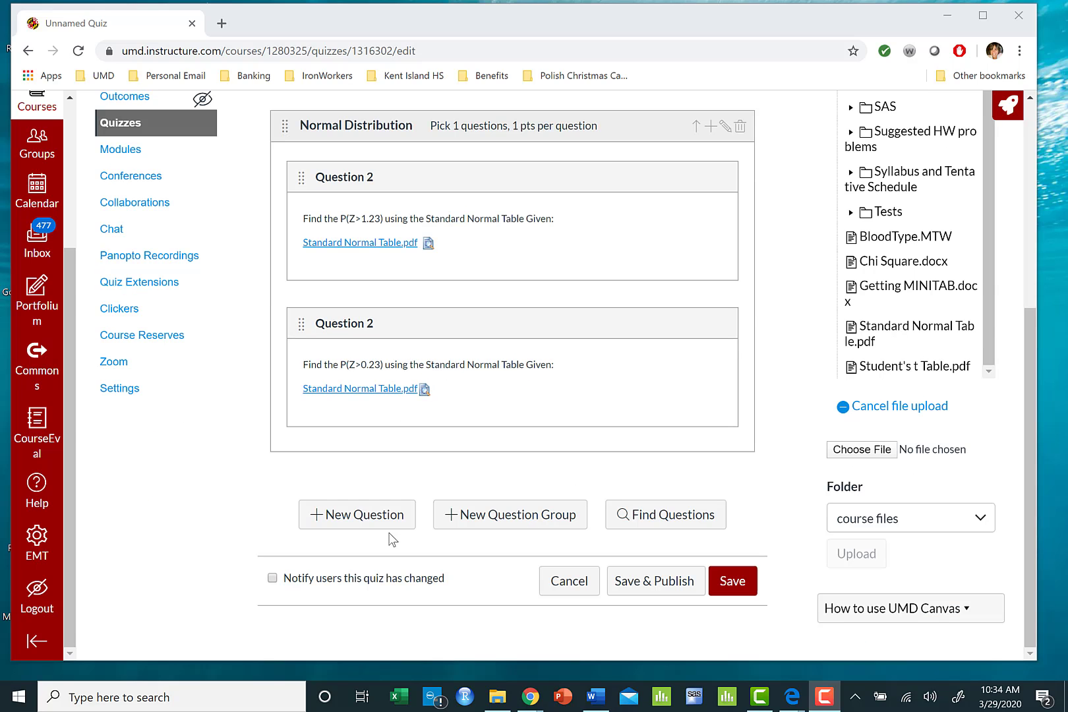
left_click(351, 516)
scroll(499, 349, "down", 2)
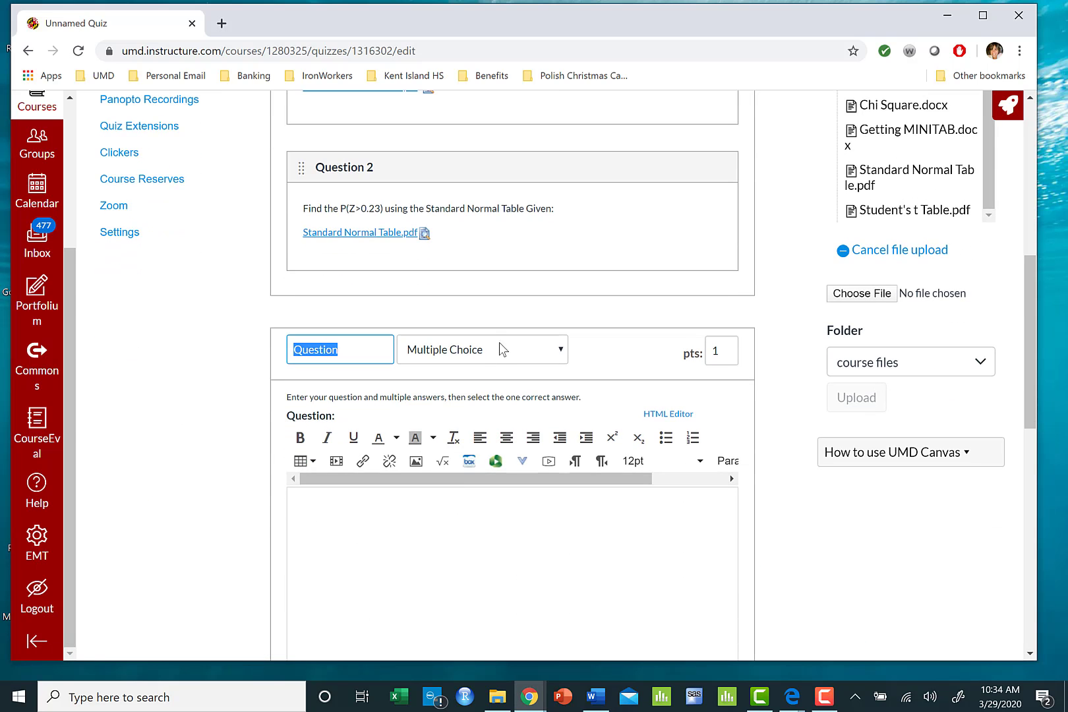
left_click(542, 353)
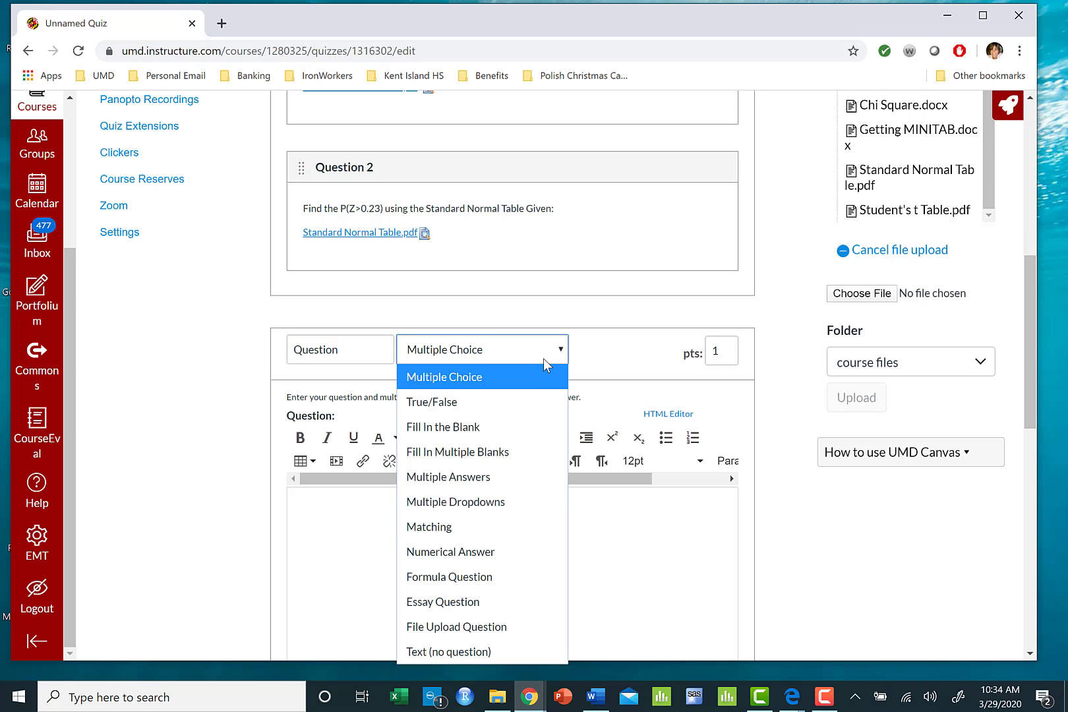
left_click(502, 623)
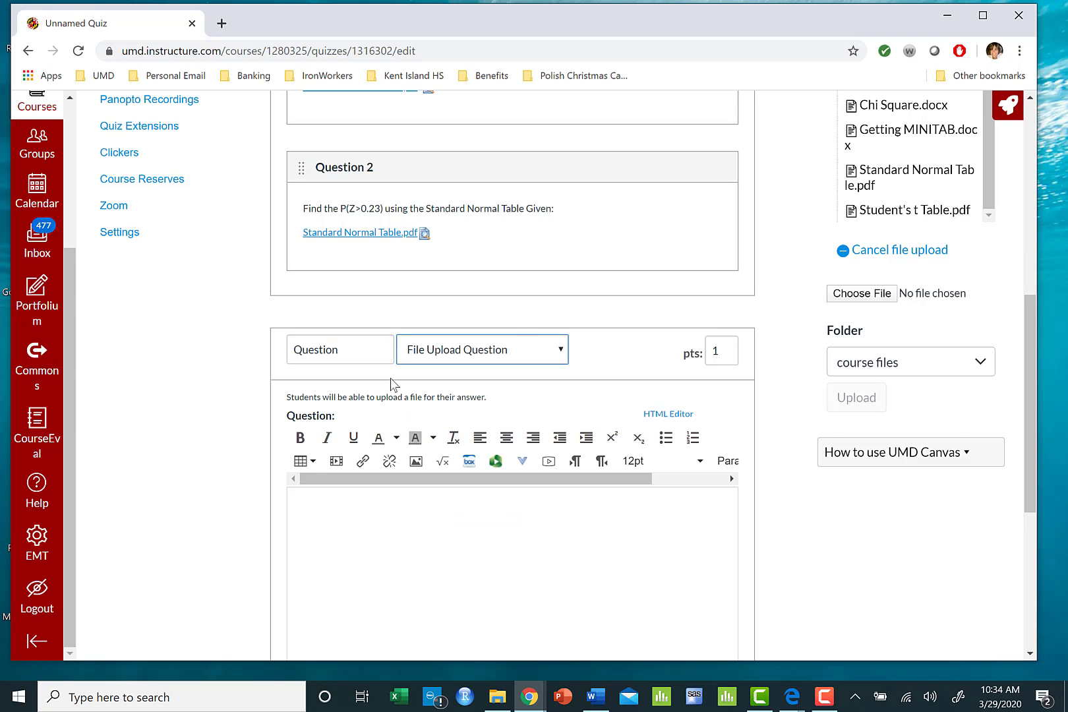
Insert links to both Project 1 course files, STAT 401 MINITAB Project 1.docx and the Visual of How to do the Project 1 PDF, into the question.
scroll(386, 422, "down", 1)
scroll(384, 437, "down", 1)
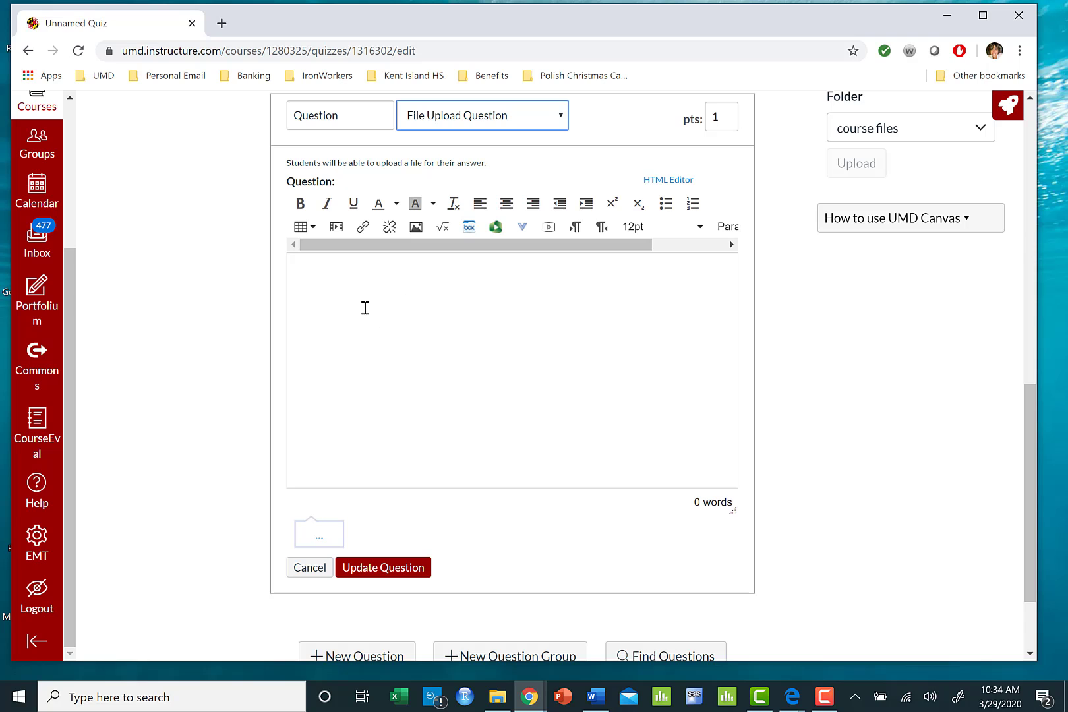
left_click(338, 304)
scroll(901, 381, "up", 7)
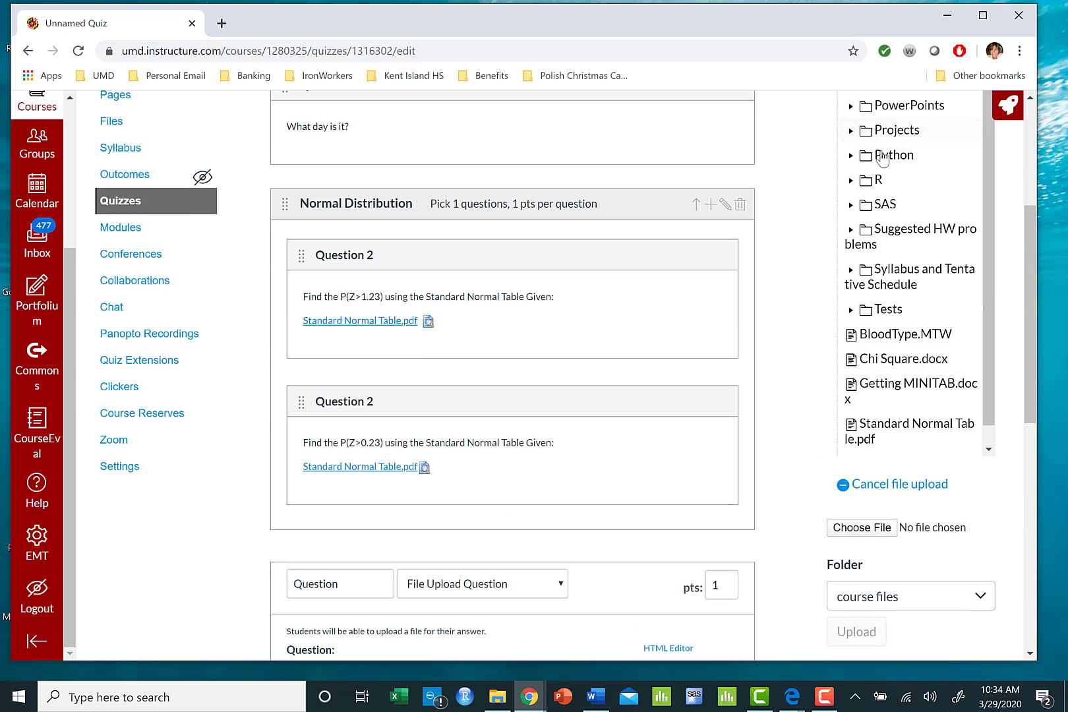
left_click(890, 130)
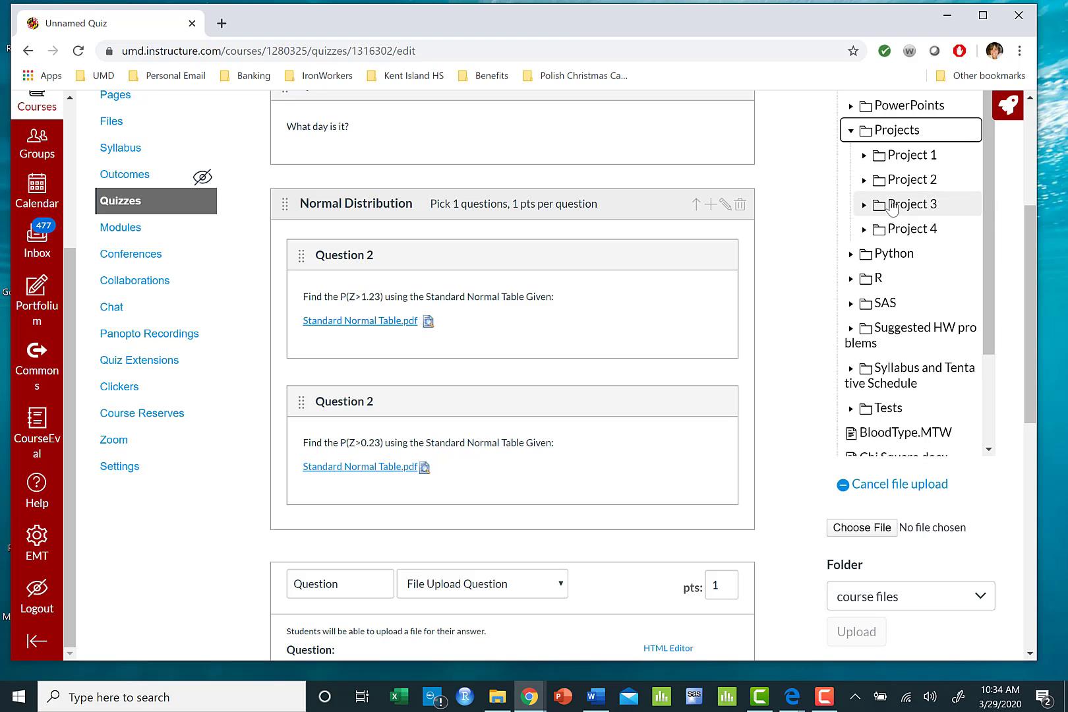
left_click(903, 155)
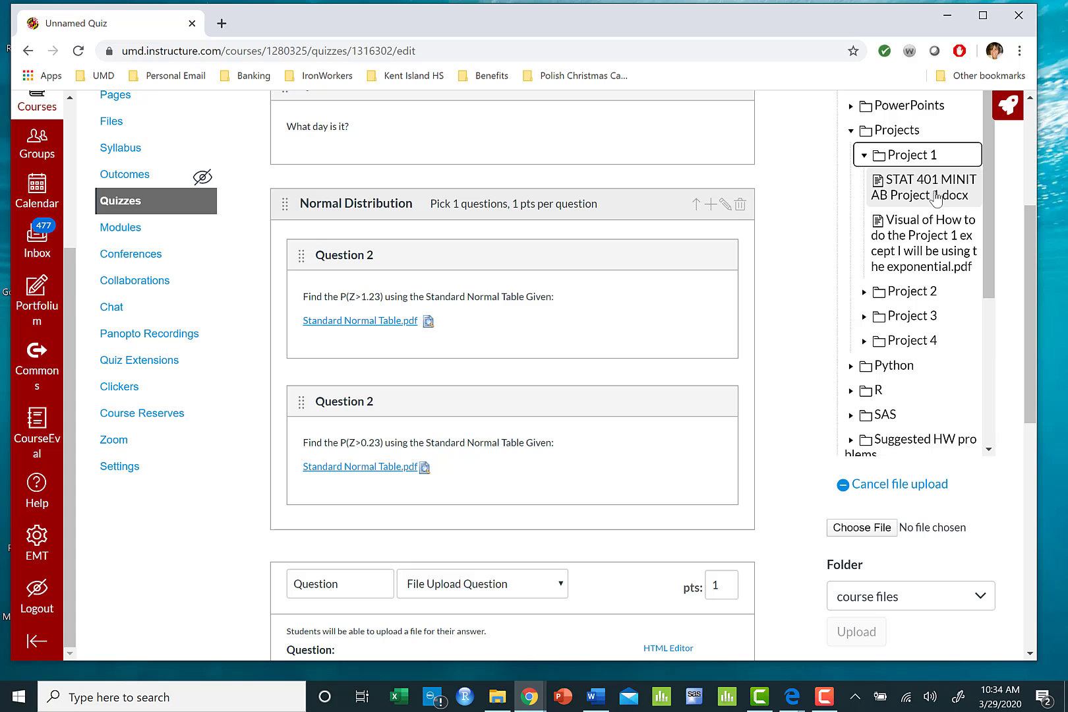
left_click(936, 197)
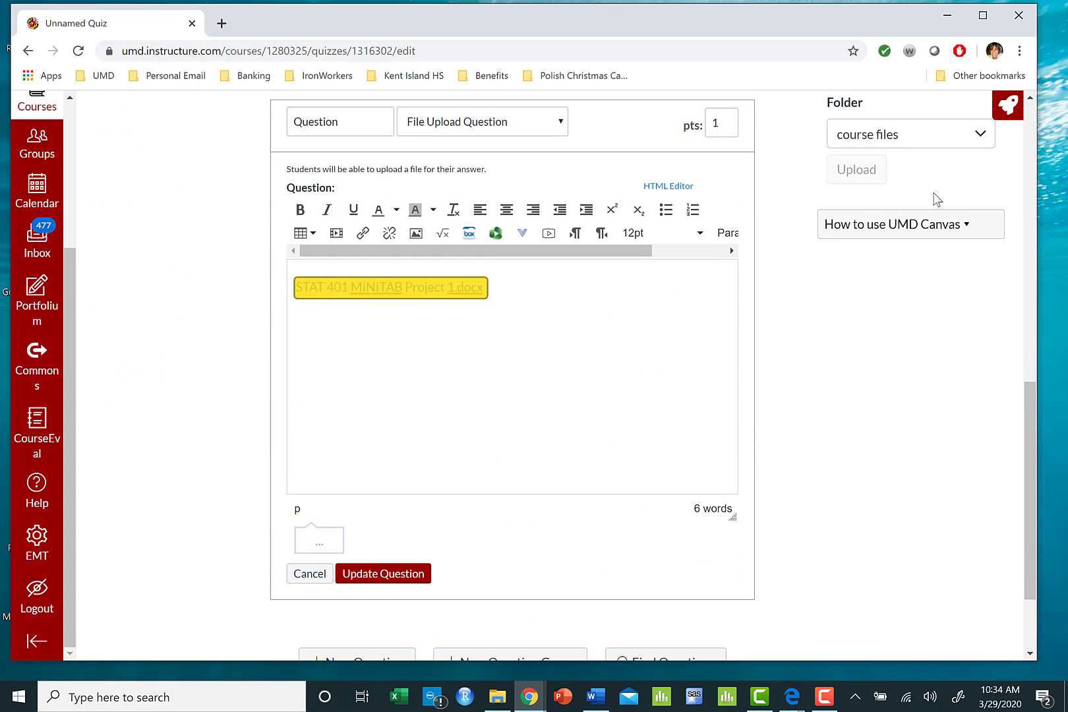
scroll(706, 272, "up", 8)
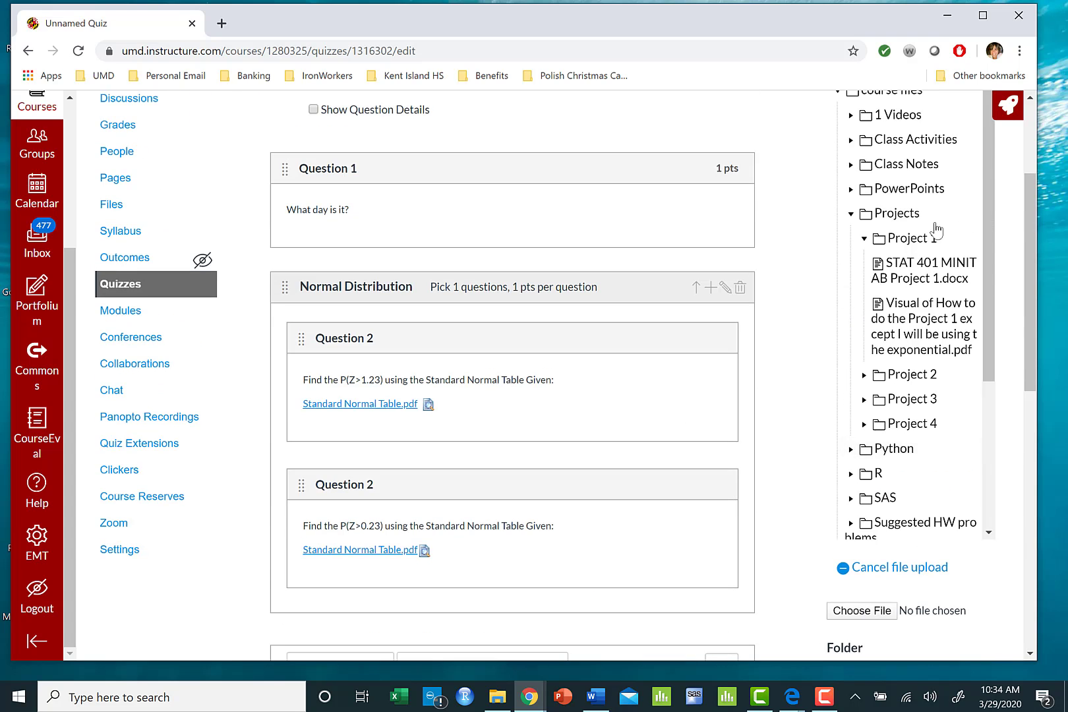
left_click(907, 323)
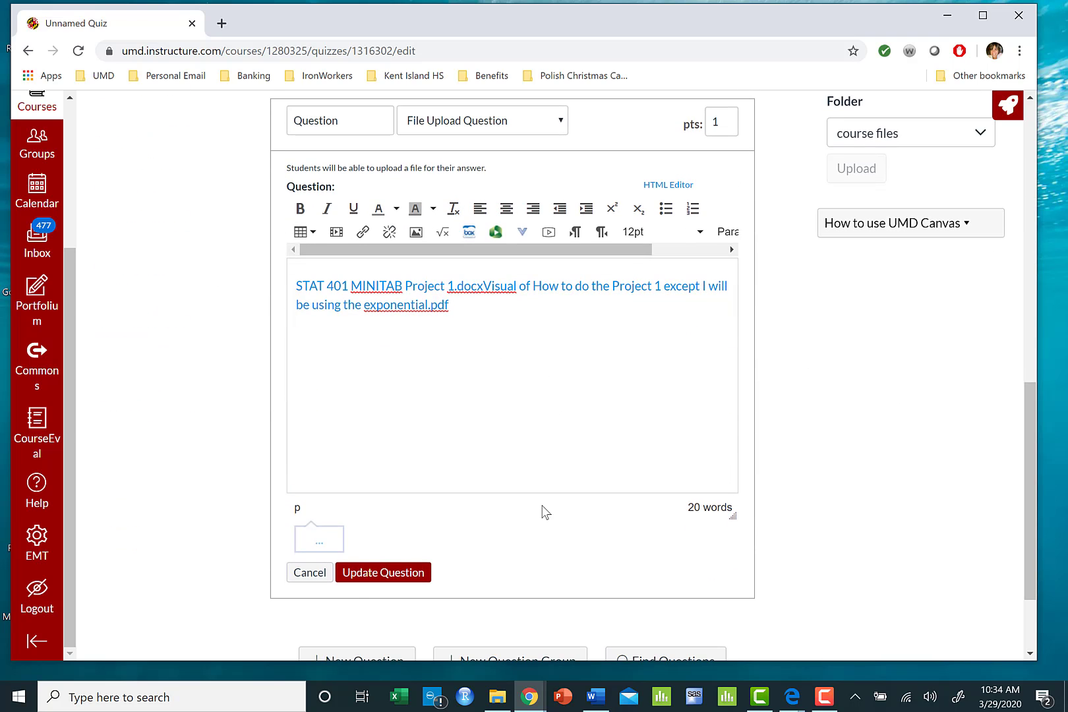
Update the file upload question and save the quiz without publishing it.
left_click(360, 578)
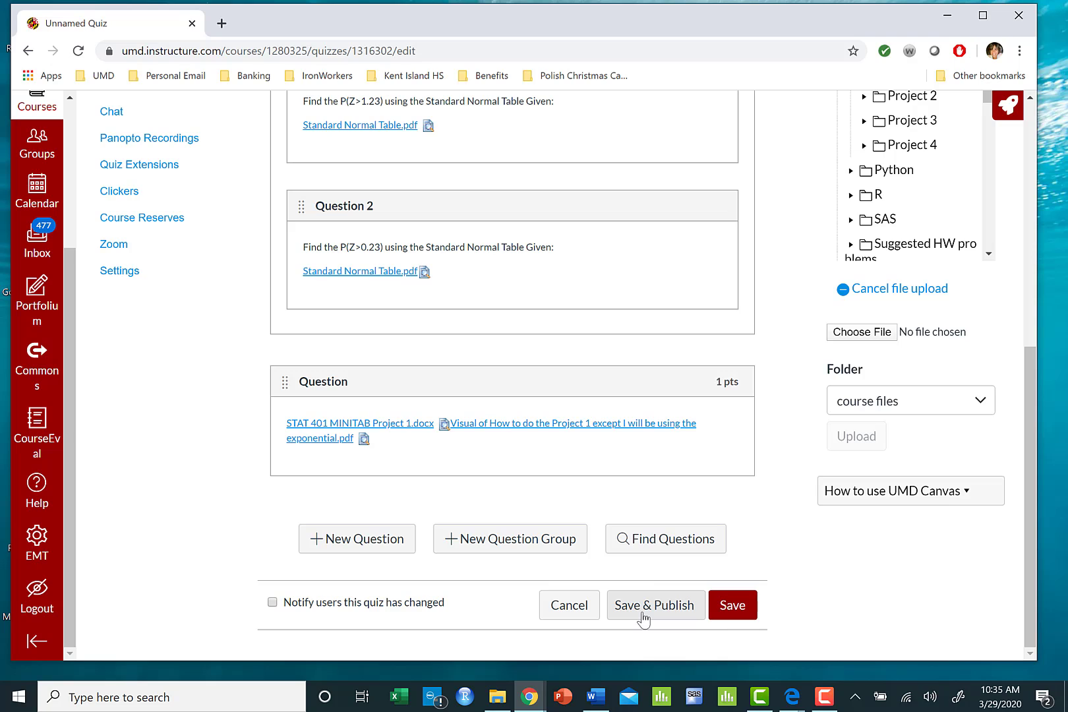
left_click(739, 614)
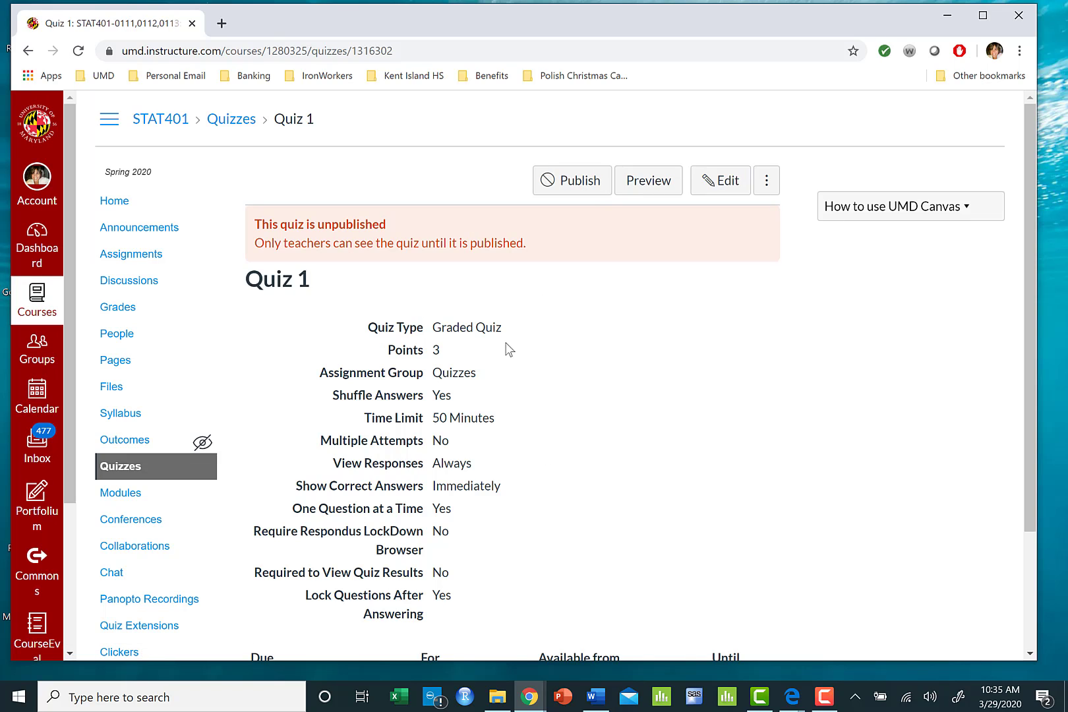
Open the STAT401 gradebook and locate the Quiz 1 column.
left_click(119, 308)
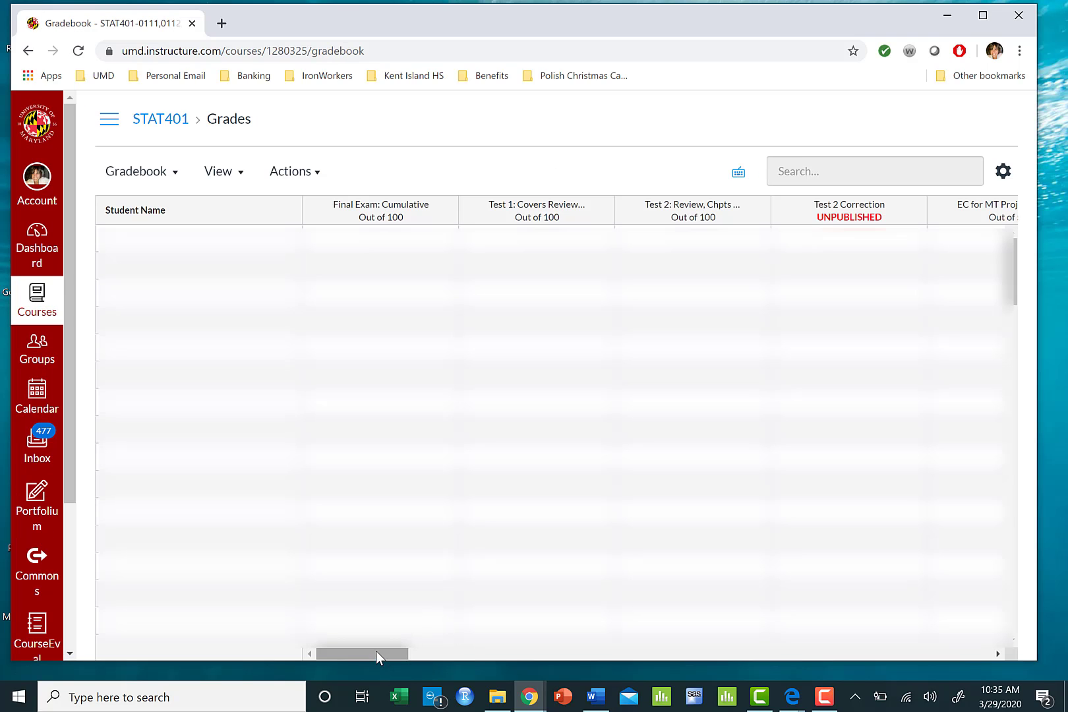
left_click_drag(377, 652, 881, 647)
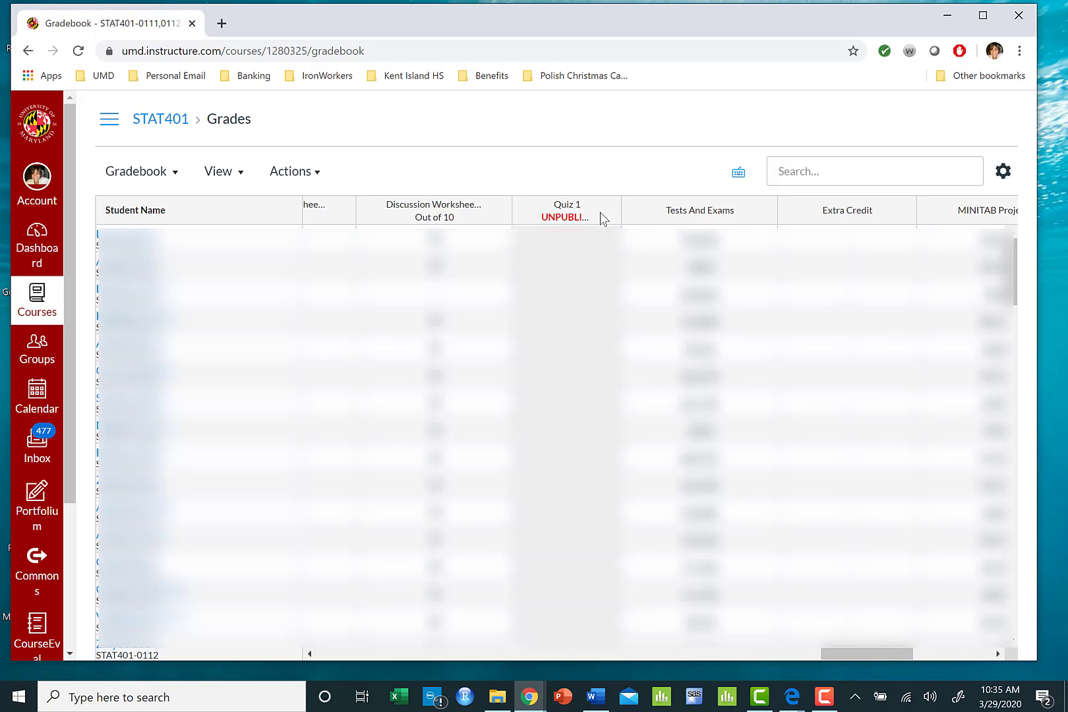
mouse_move(556, 191)
left_mouse_down()
mouse_move(514, 428)
mouse_move(614, 428)
mouse_move(554, 192)
left_mouse_up()
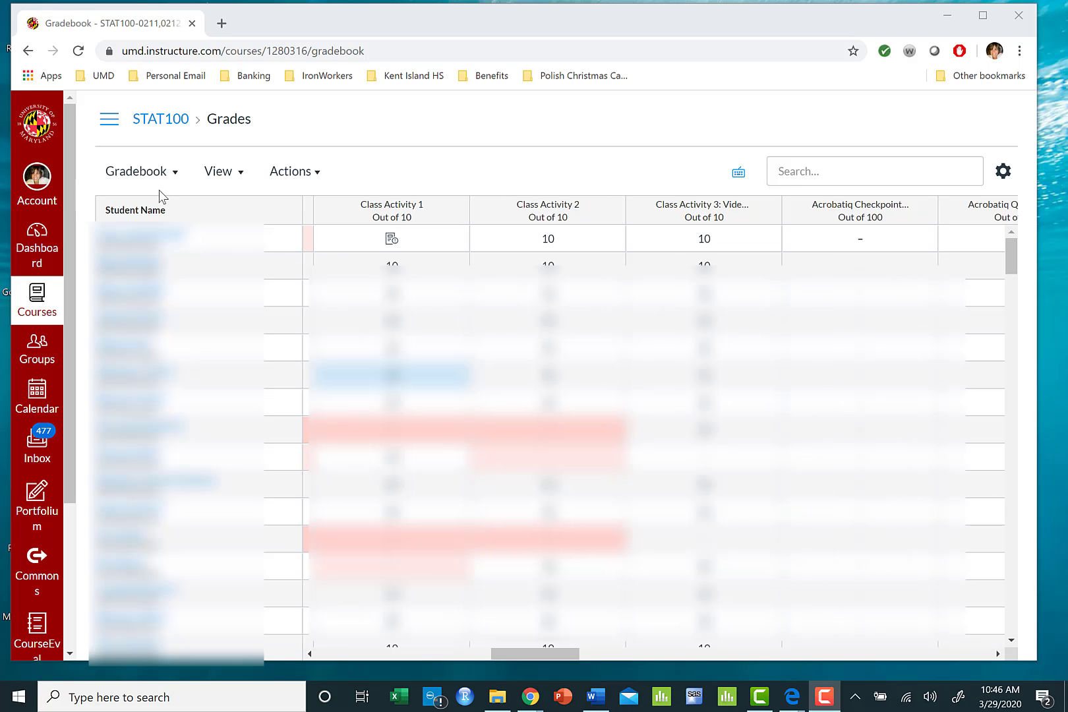
Open the first student's Class Activity 1 submission from the STAT100 gradebook in SpeedGrader and review the answers to Questions 1 to 3.
left_click(392, 241)
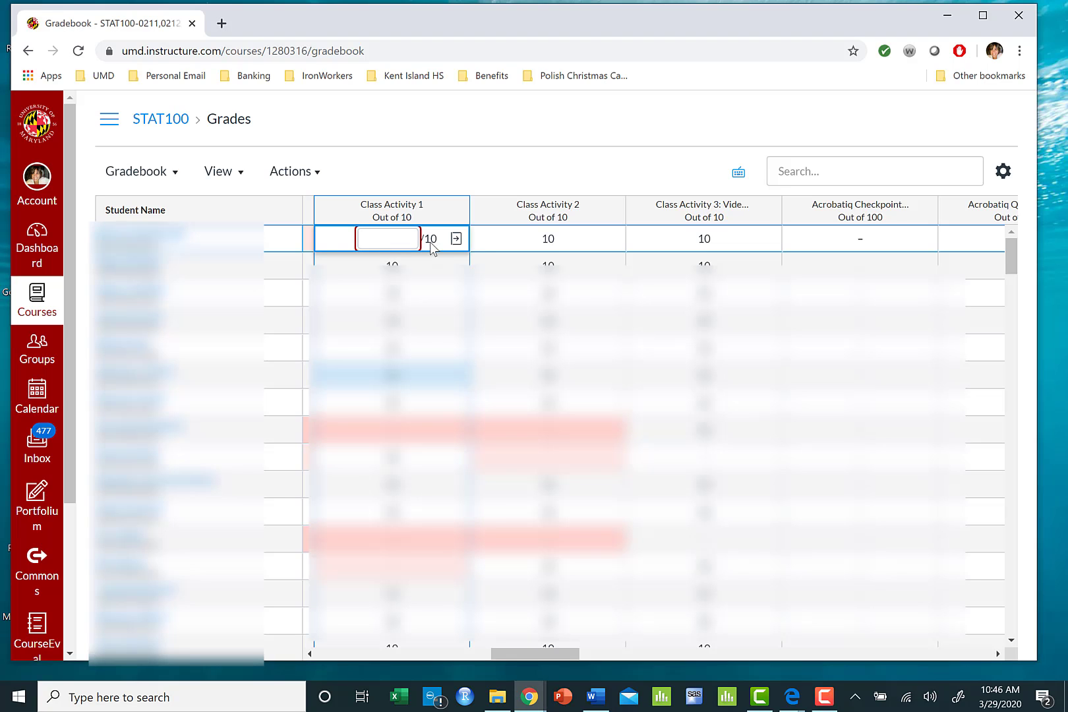
left_click(456, 240)
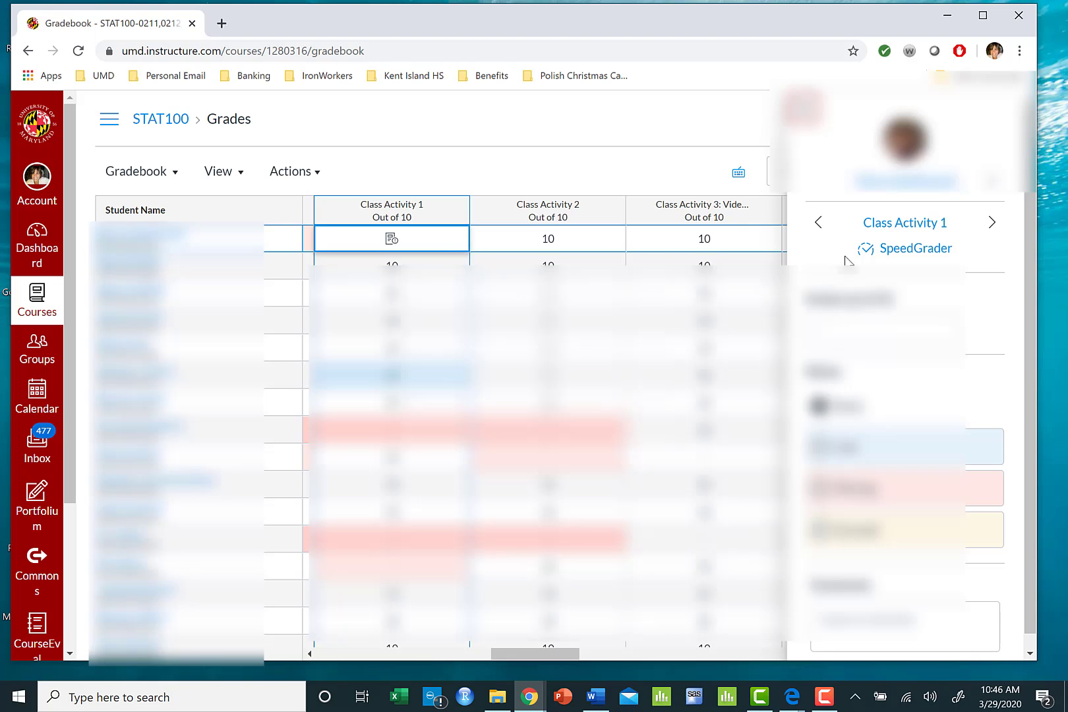
left_click(893, 254)
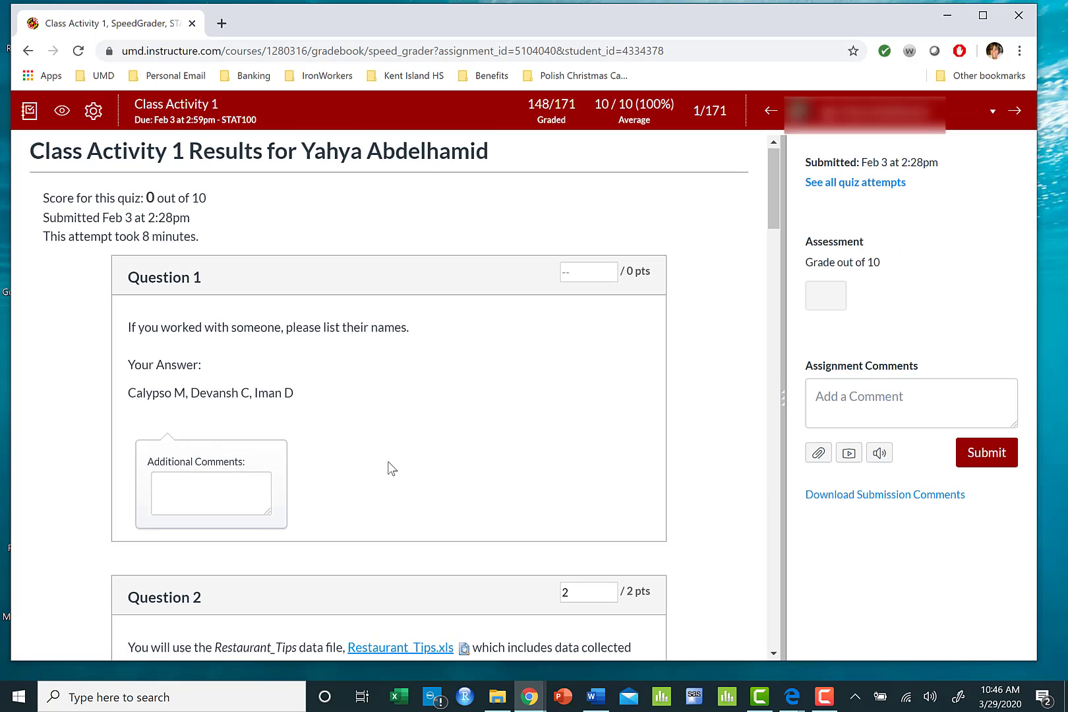
scroll(389, 468, "down", 6)
scroll(392, 468, "down", 2)
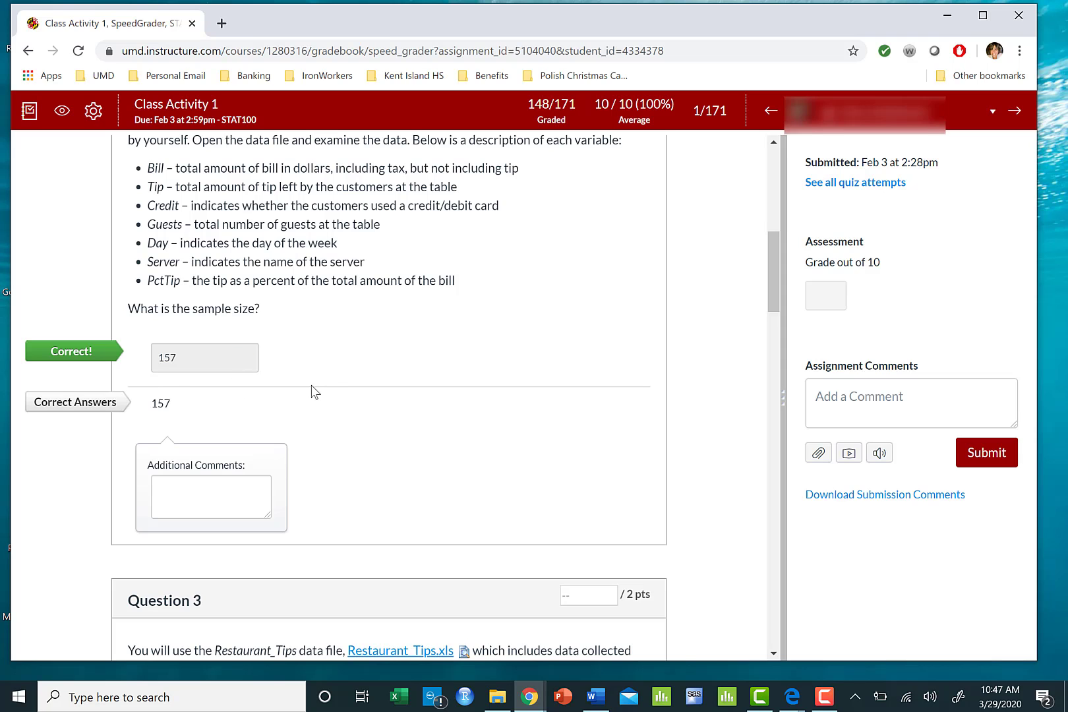
scroll(406, 470, "down", 1)
scroll(407, 472, "down", 7)
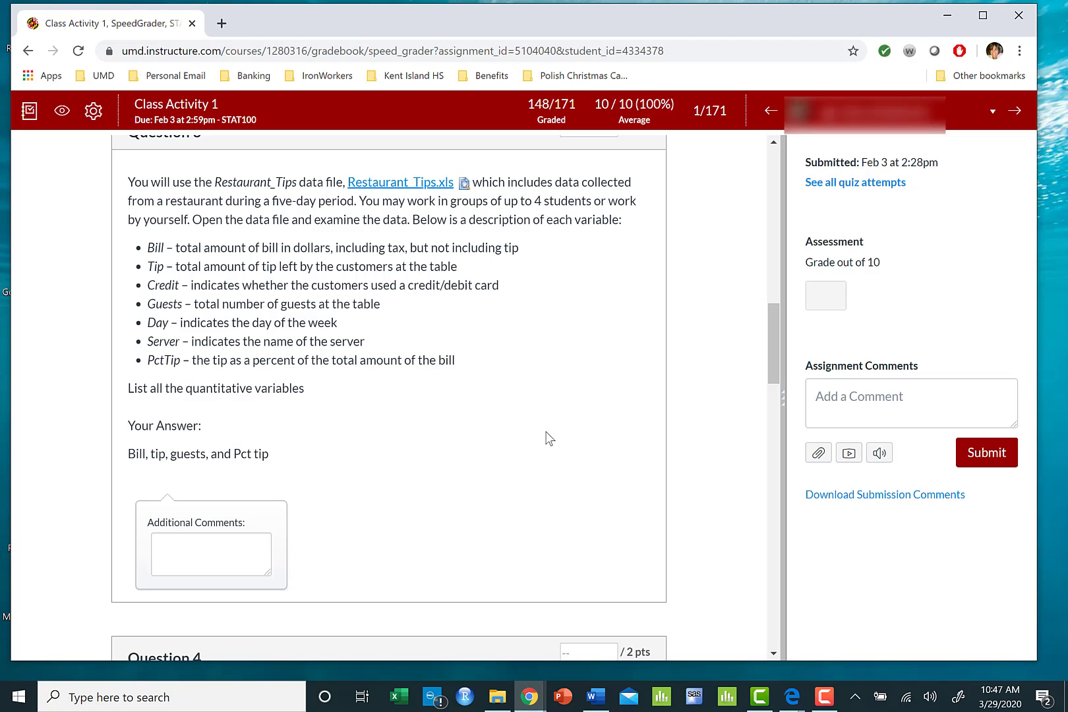
Submit the assignment comment "Question 2 fjasdkjf" on the Class Activity 1 submission and delete that comment again.
left_click(841, 404)
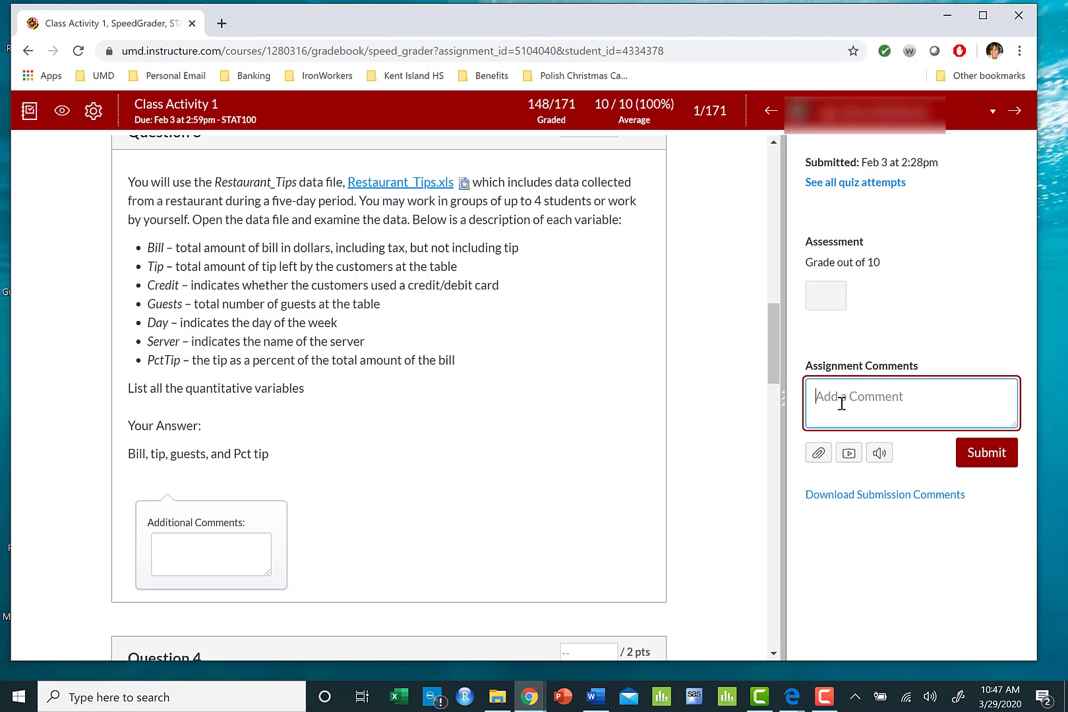
type("QUestion")
key("BackSpace")
key("BackSpace")
key("BackSpace")
key("BackSpace")
type("uestion 2 fjasdkjf")
left_click(977, 459)
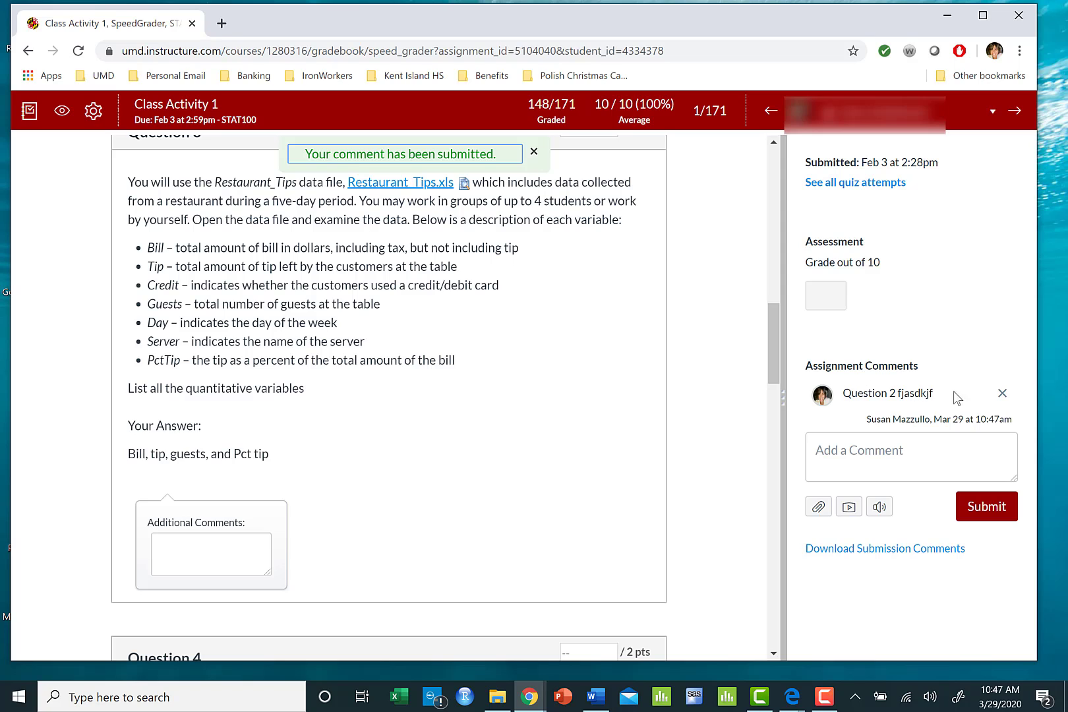
left_click(1002, 396)
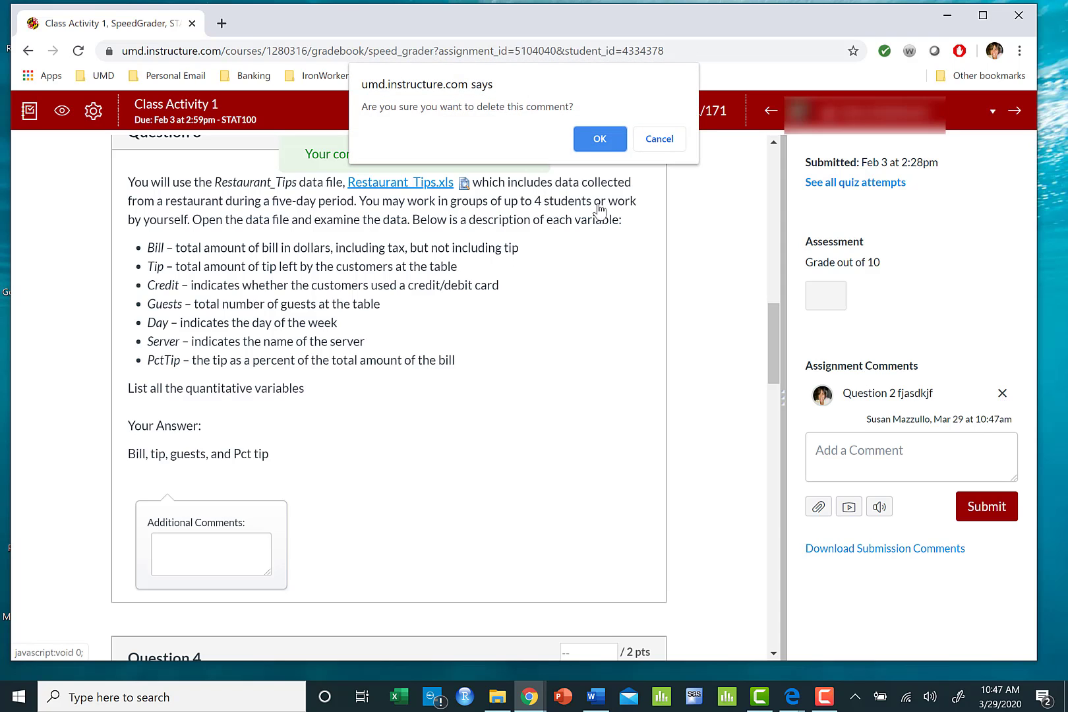
left_click(601, 137)
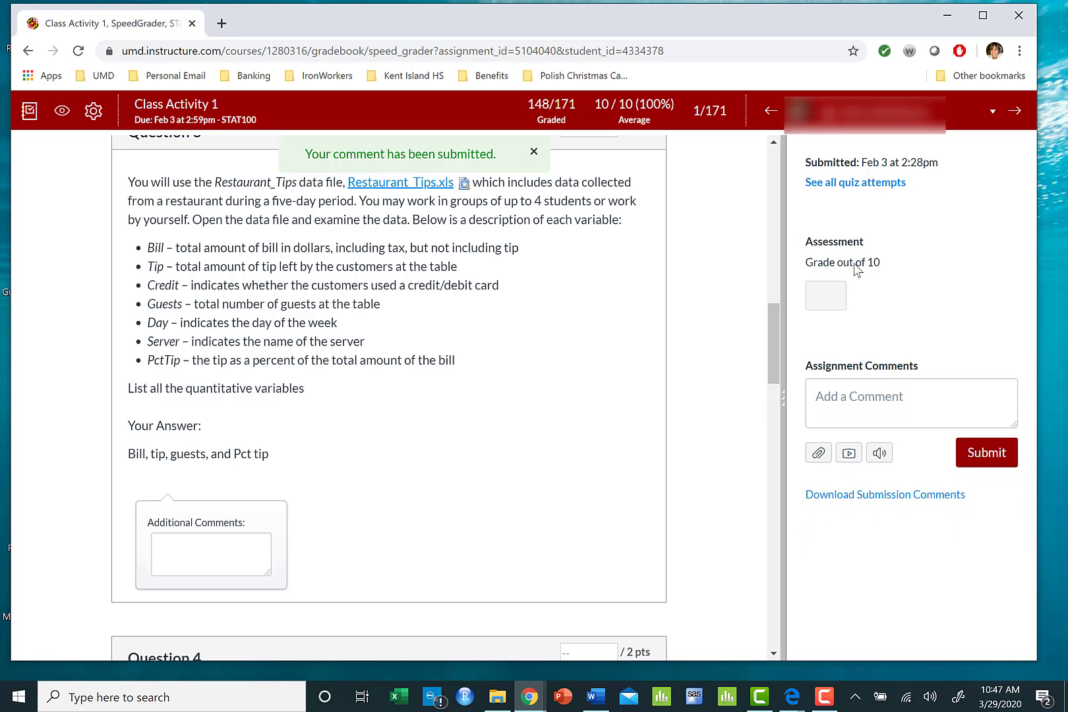
Review the student's answers to Questions 4 to 6 in the Class Activity 1 submission.
scroll(264, 514, "down", 6)
scroll(260, 516, "down", 5)
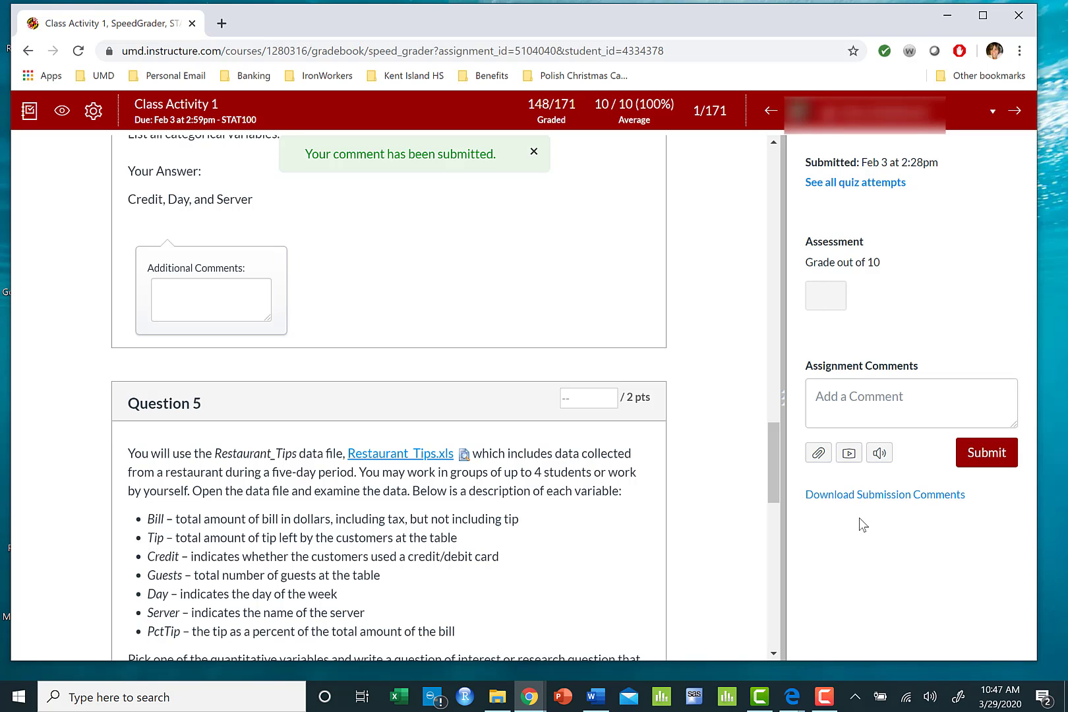
scroll(353, 341, "down", 5)
scroll(691, 351, "down", 3)
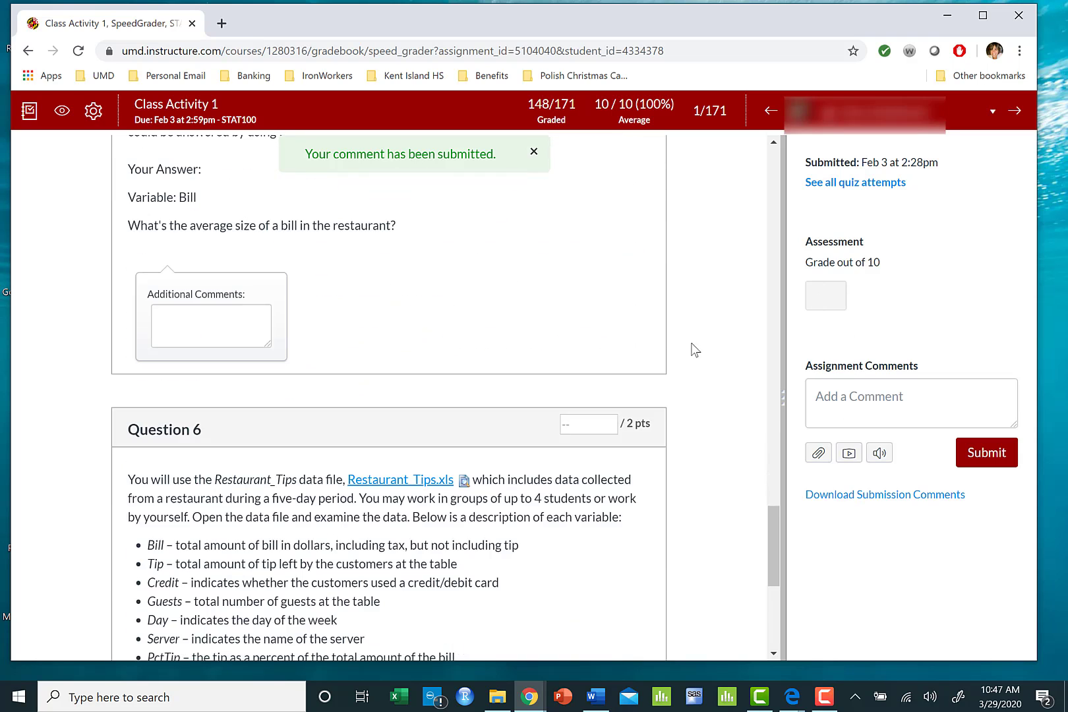
scroll(692, 351, "up", 5)
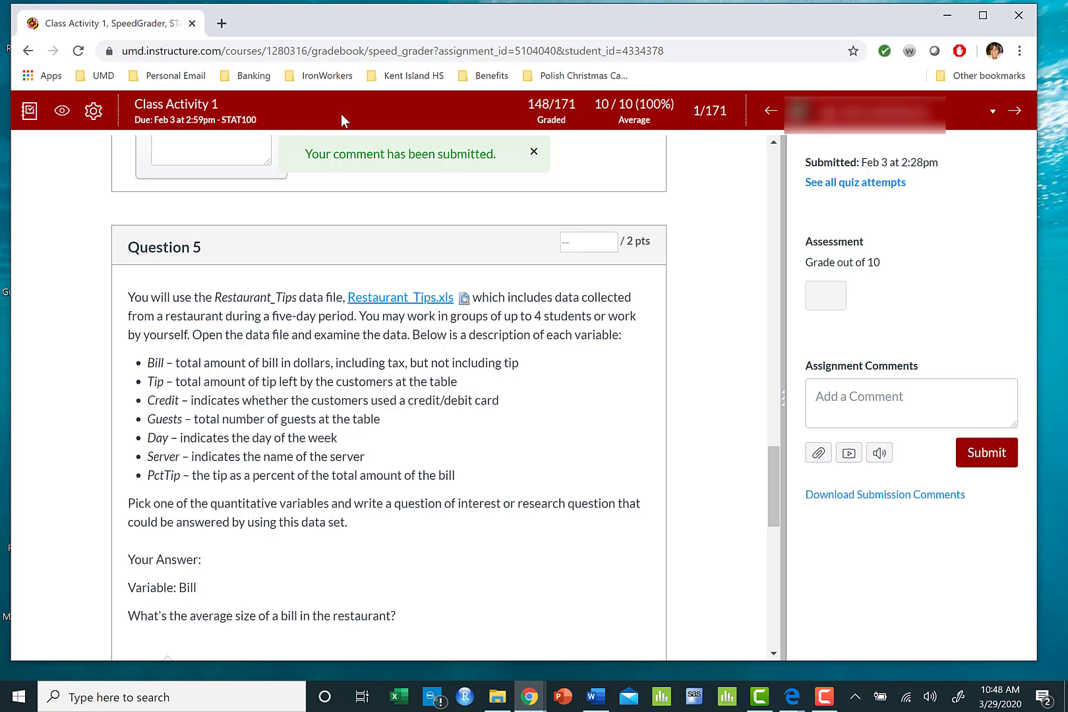
scroll(636, 422, "down", 10)
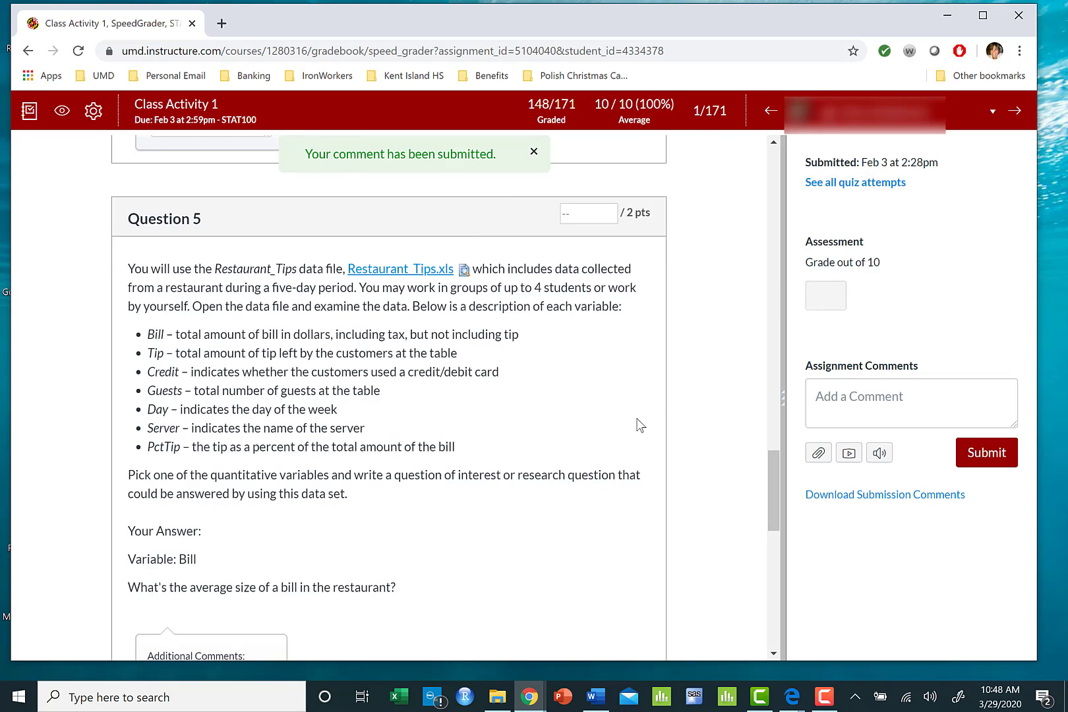
scroll(652, 389, "up", 20)
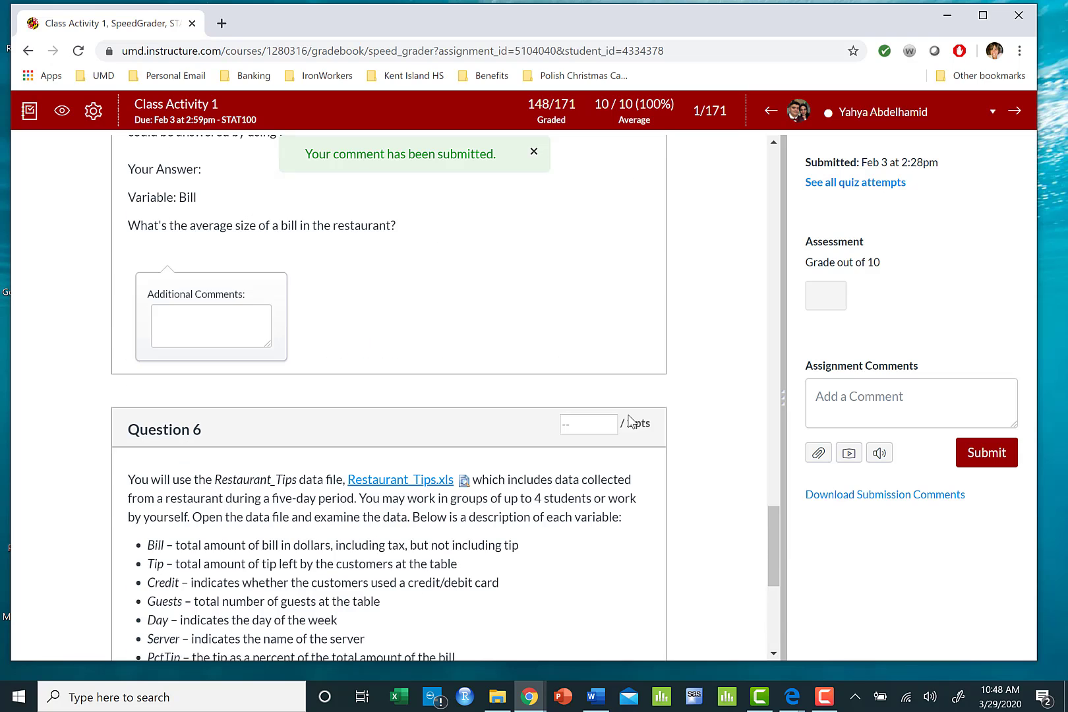
scroll(684, 338, "down", 2)
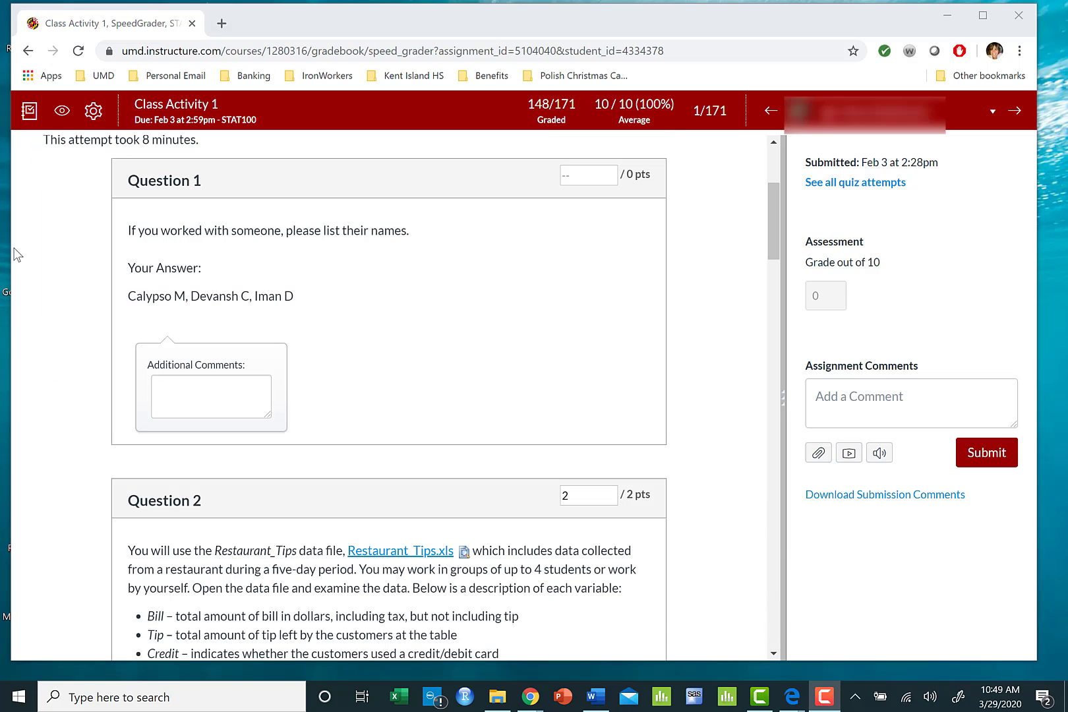
Score Question 1 with 0 points and Question 3 with 2 points on the Class Activity 1 submission.
left_click(567, 174)
type("0")
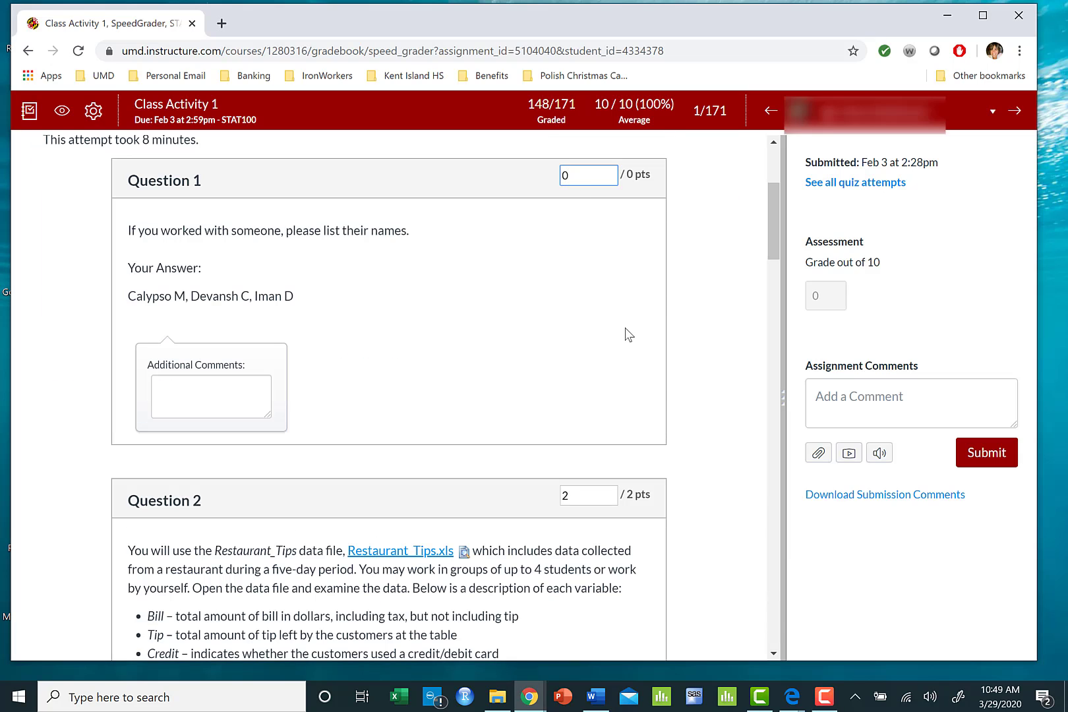
scroll(626, 336, "down", 4)
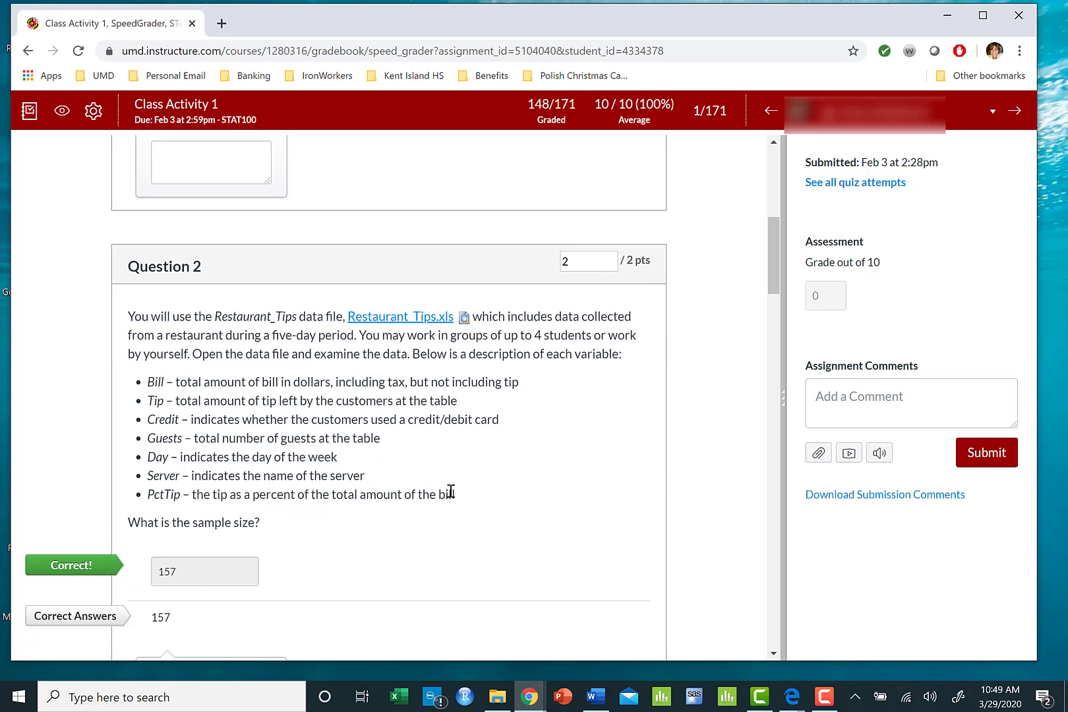
scroll(449, 493, "down", 7)
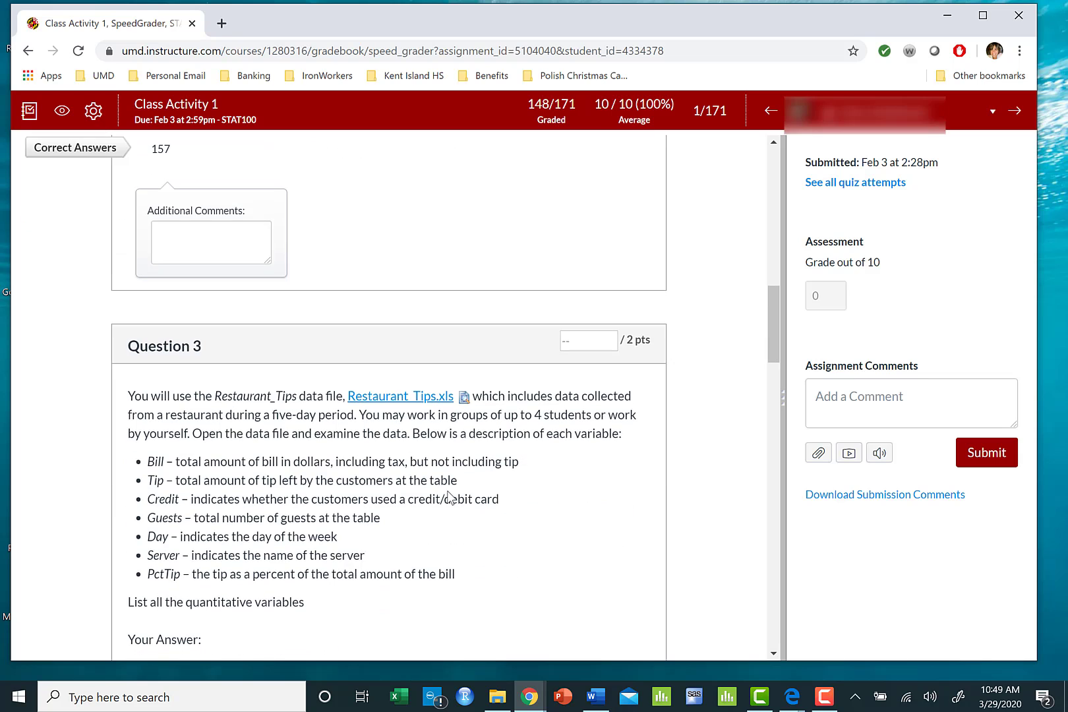
scroll(443, 491, "up", 2)
scroll(481, 436, "down", 5)
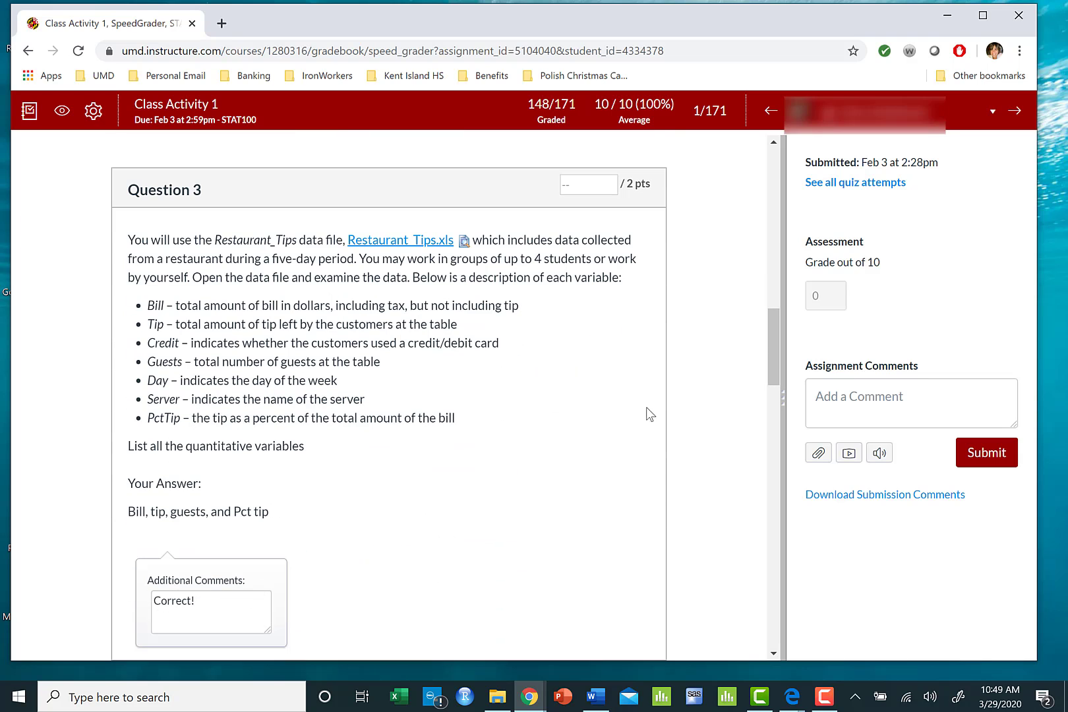
left_click(591, 180)
type("2")
Award 2 points each for Question 4 and Question 5 of the submission.
scroll(653, 521, "down", 5)
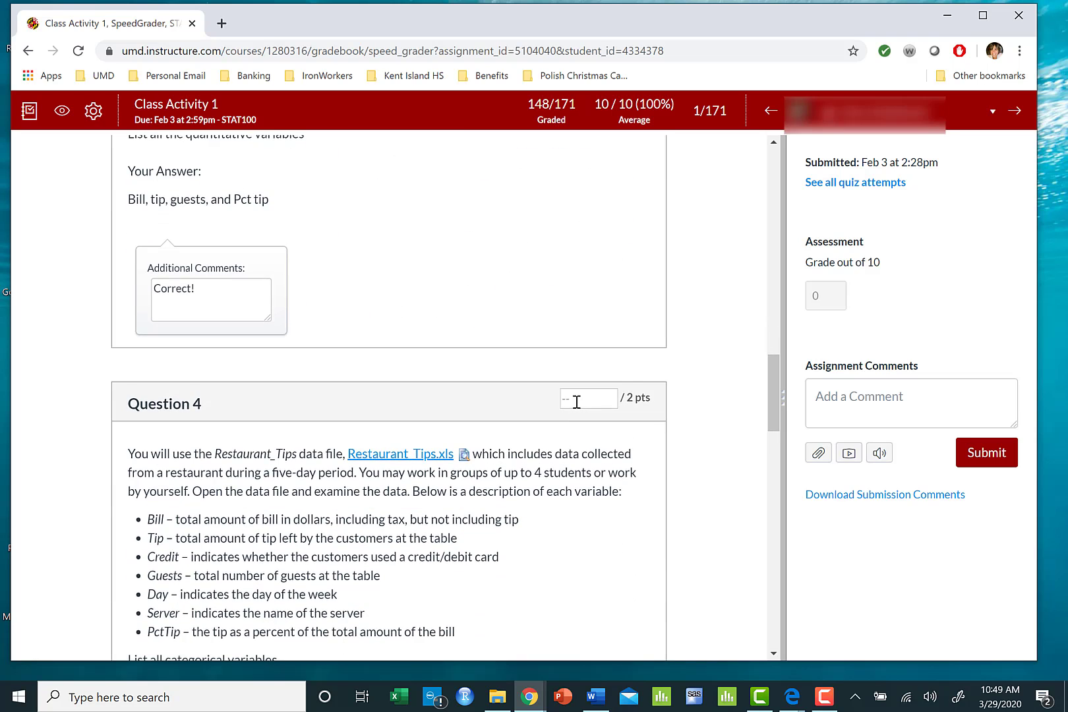
left_click(576, 401)
type("2")
scroll(586, 499, "down", 4)
scroll(527, 509, "down", 2)
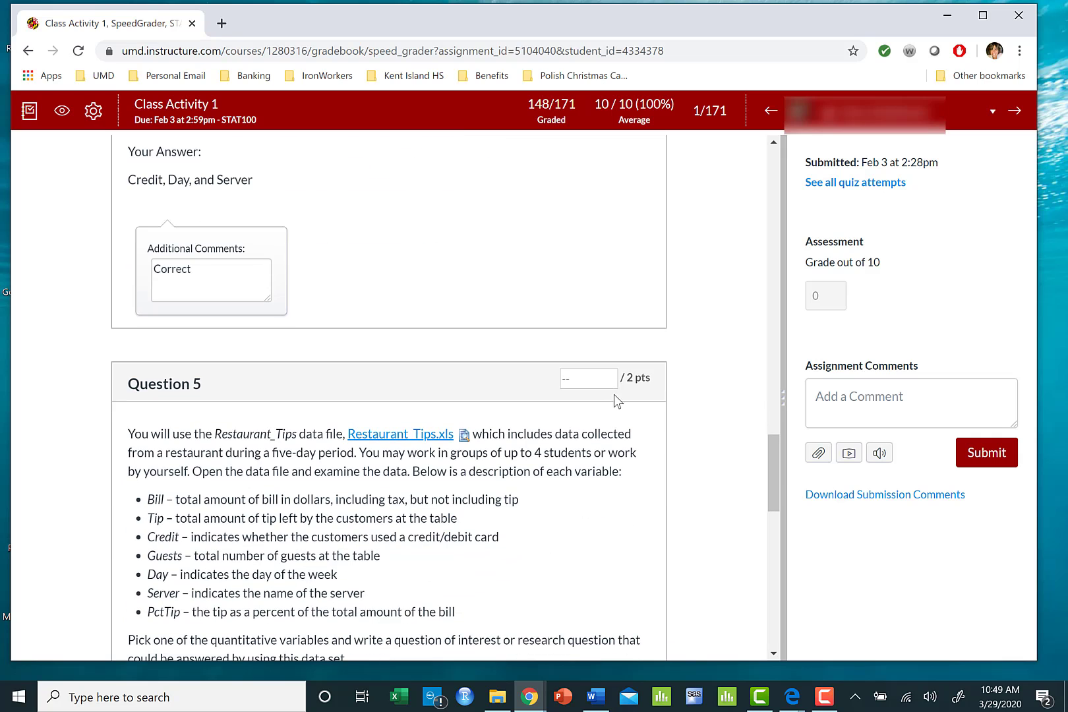
scroll(574, 379, "down", 5)
scroll(574, 413, "down", 5)
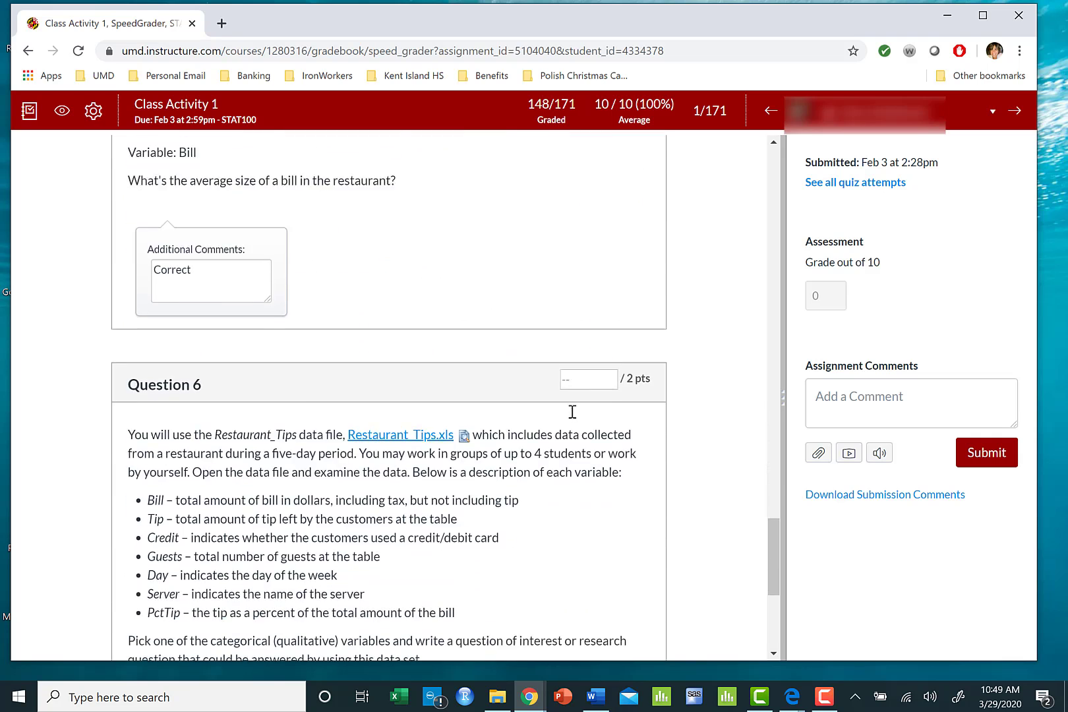
Award 2 points for Question 6, update the quiz scores and submit the assessment without a comment.
left_click(582, 333)
type("2")
scroll(596, 431, "down", 5)
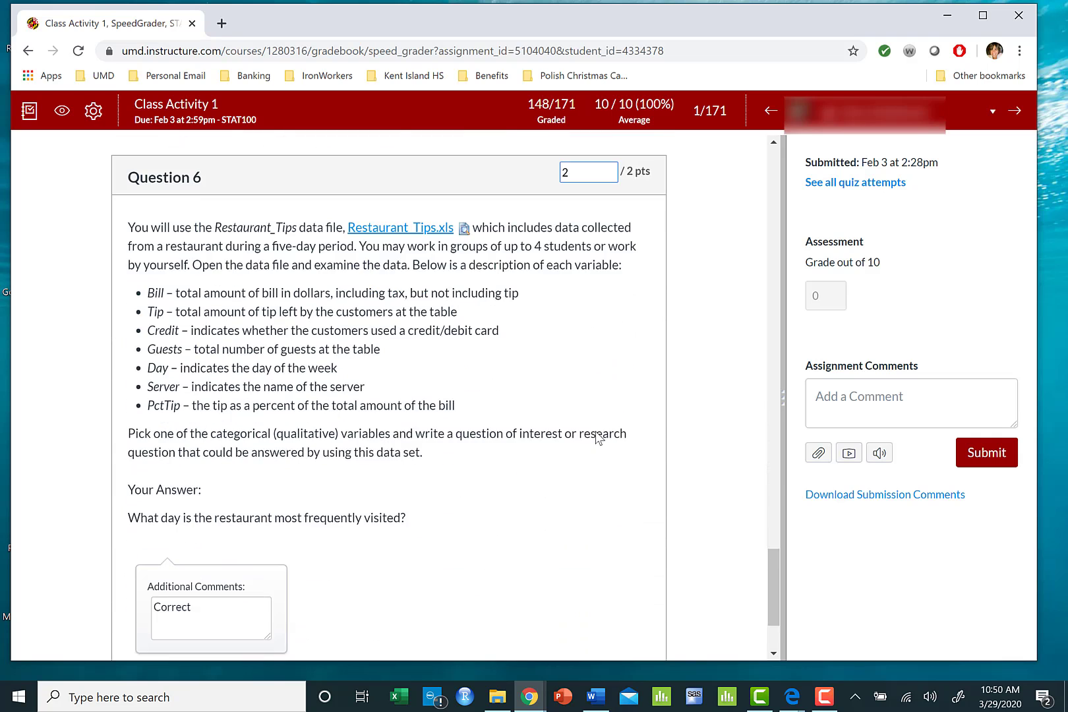
left_click(671, 614)
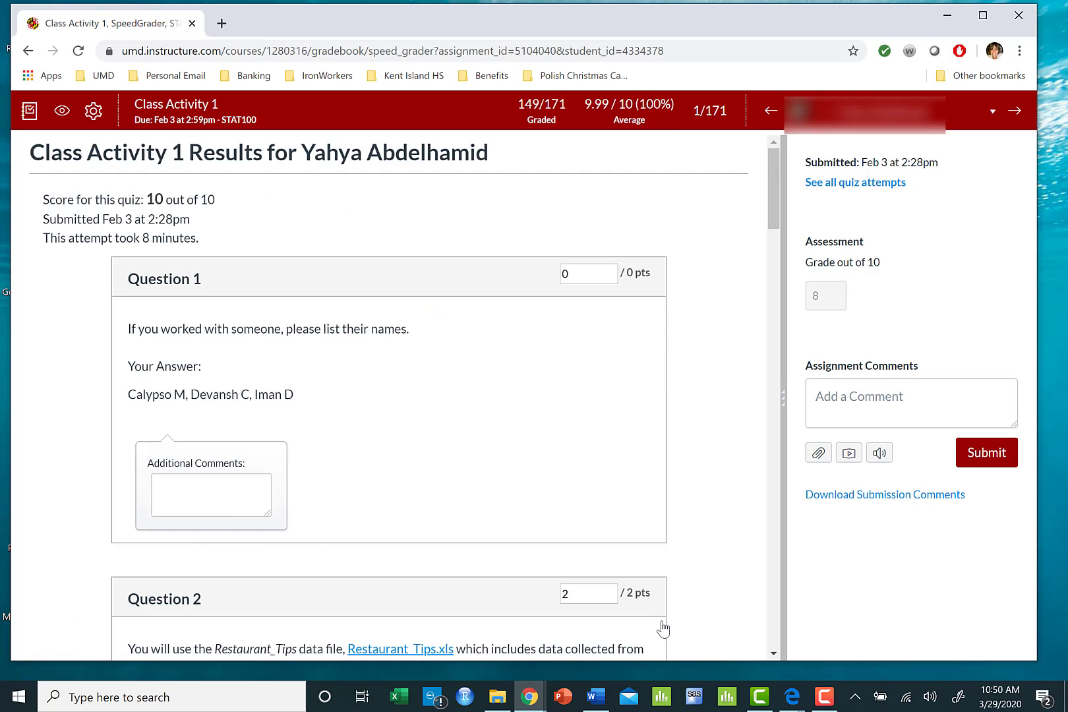
scroll(666, 625, "down", 15)
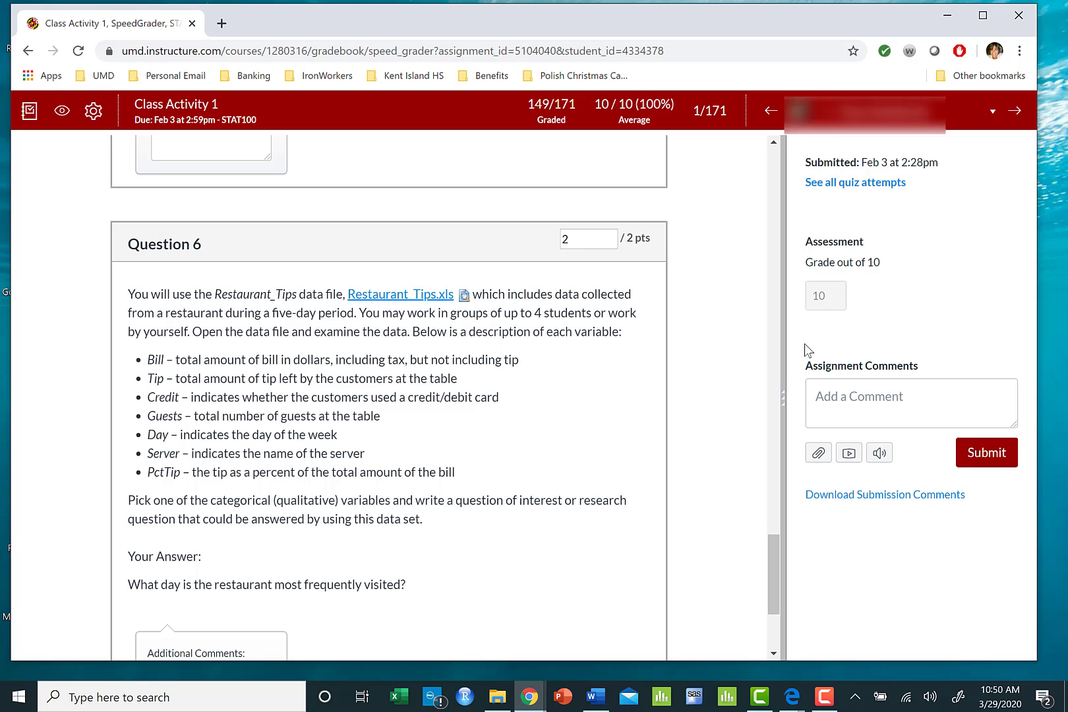
left_click(983, 461)
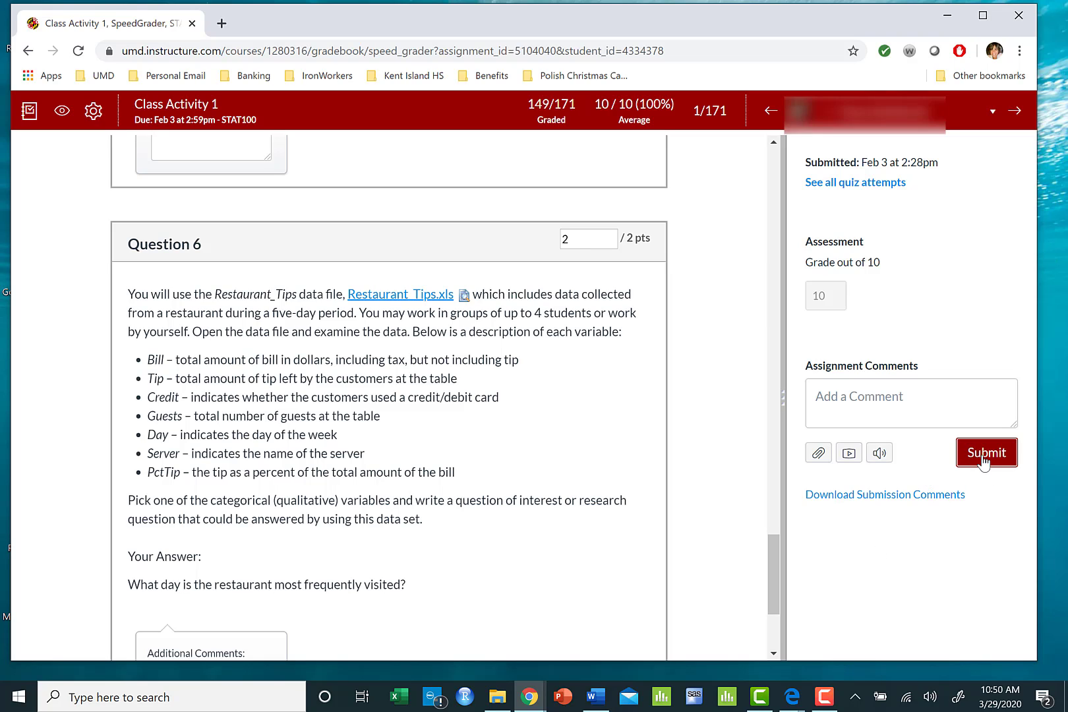